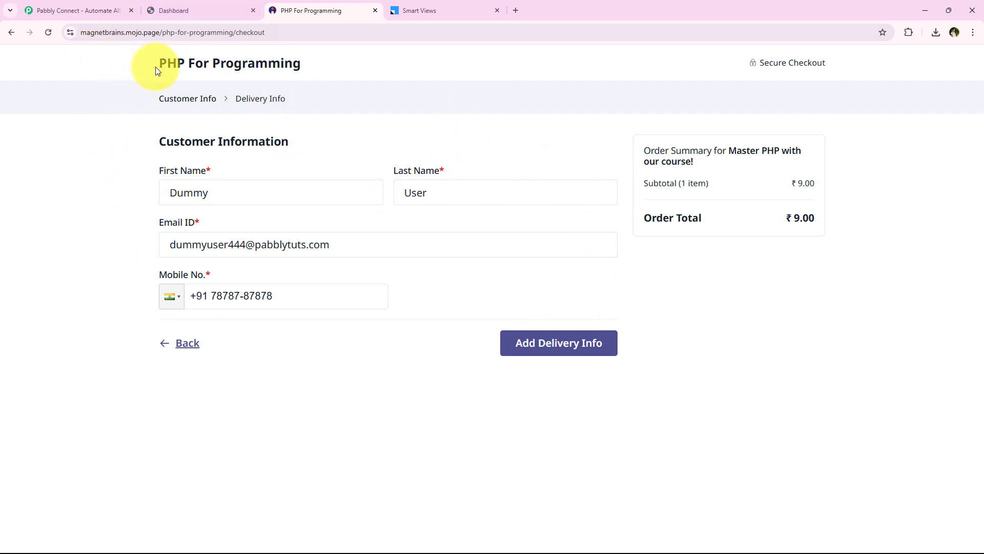
Step: Enter the buyer's first and last name, e-mail and mobile number on the PHP For Programming checkout
{"action": "left_click_drag", "start_coordinate": [156, 68], "coordinate": [318, 61]}
{"action": "left_click", "coordinate": [111, 229]}
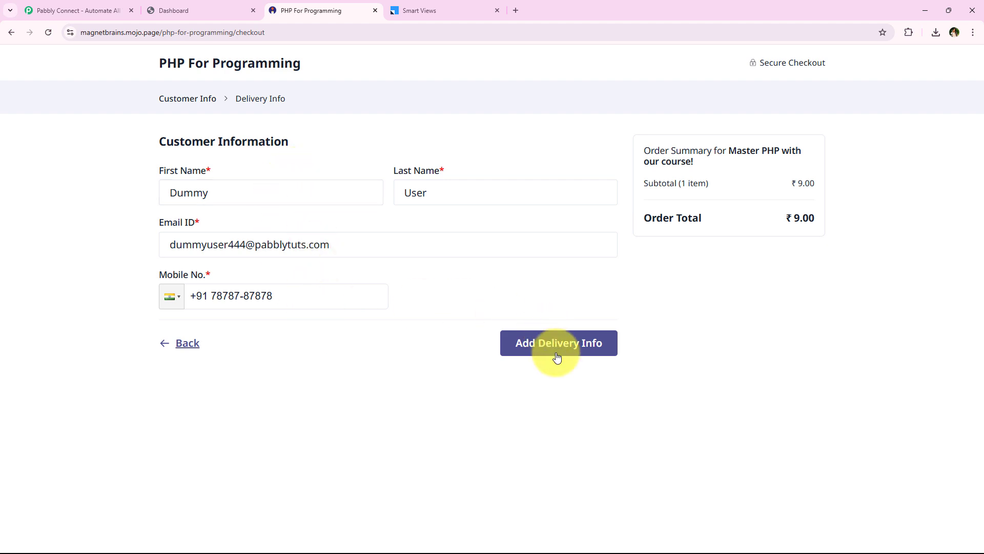
Step: Continue past the customer and billing details to pay by credit or debit card
{"action": "left_click", "coordinate": [591, 353]}
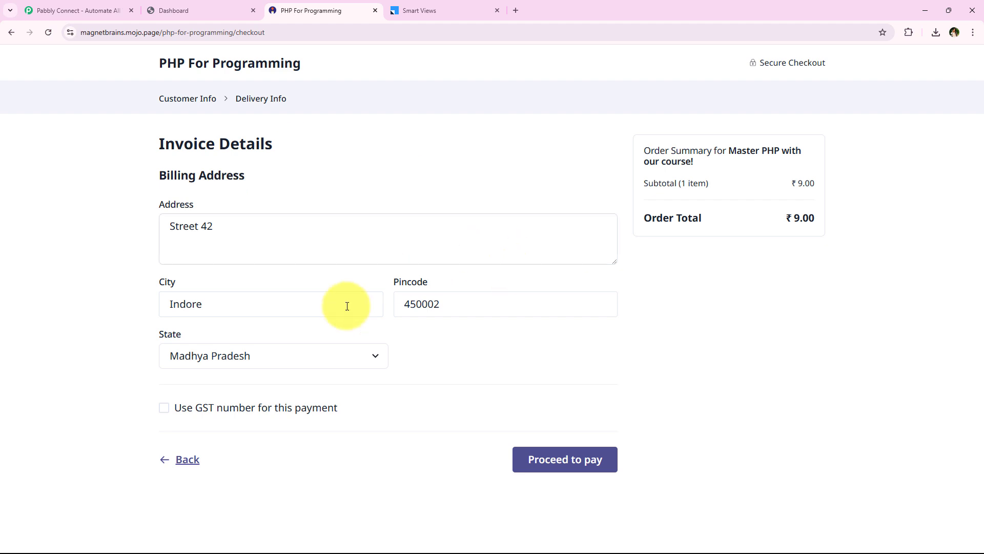
{"action": "left_click", "coordinate": [591, 459]}
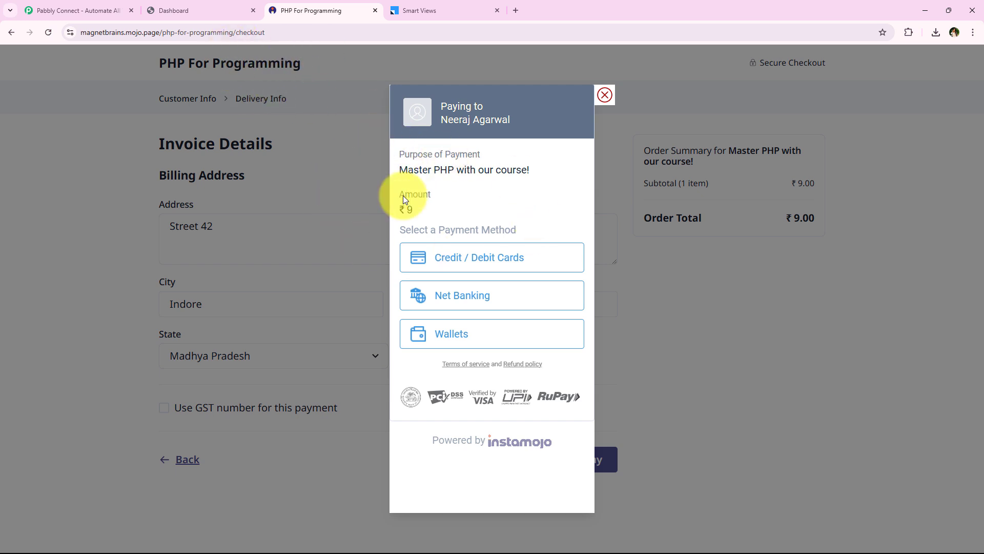
{"action": "left_click", "coordinate": [544, 256]}
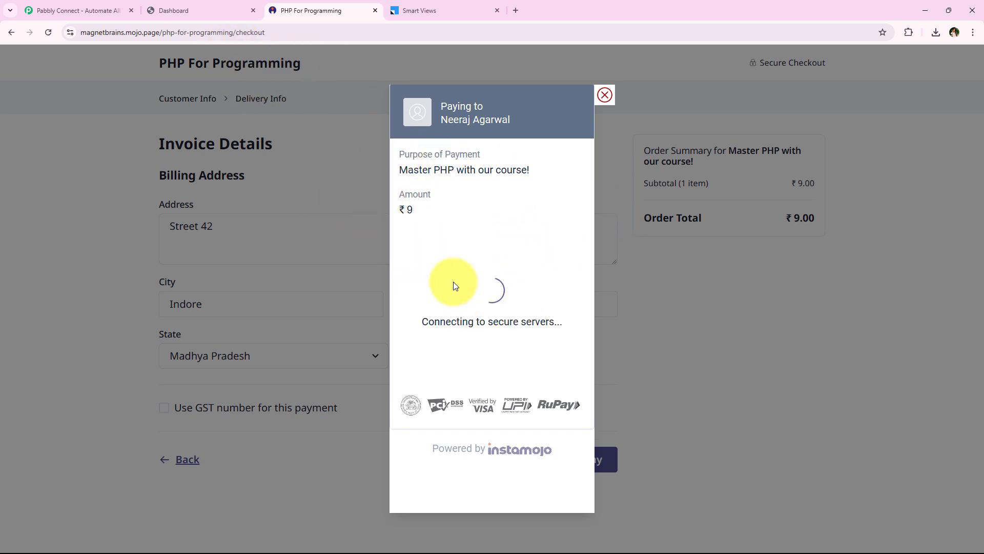
Step: Pay ₹9 with the first saved card and confirm the payment with the OTP
{"action": "left_click", "coordinate": [487, 275]}
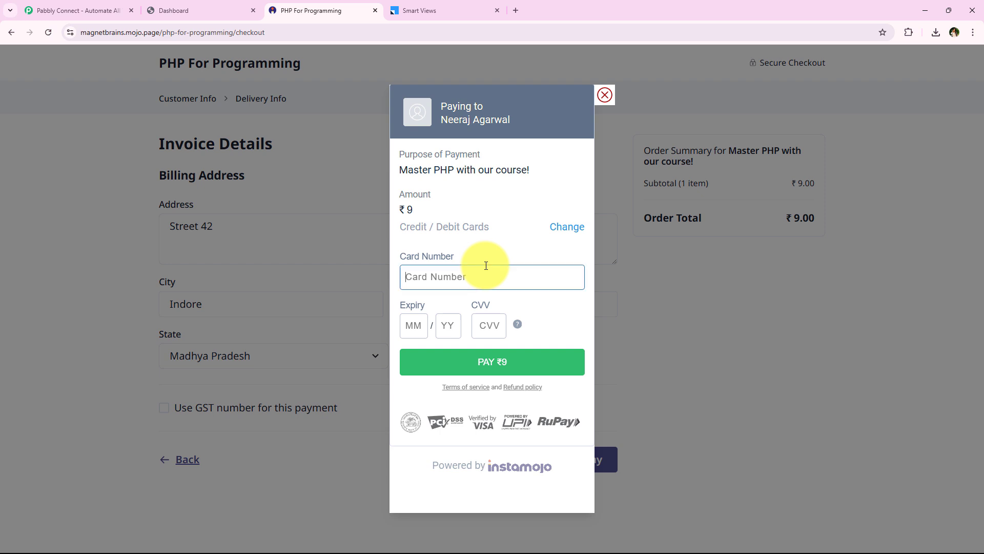
{"action": "left_click", "coordinate": [517, 306]}
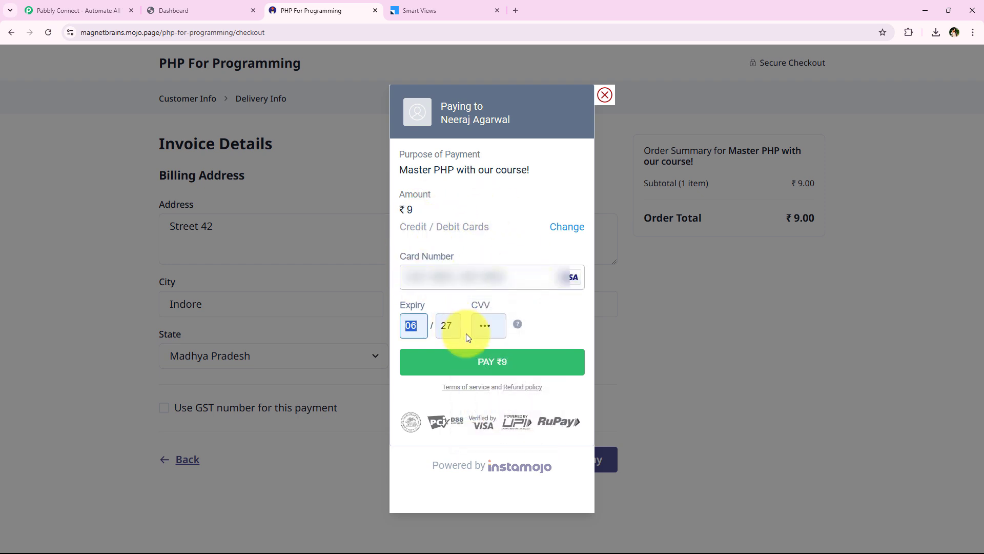
{"action": "left_click", "coordinate": [480, 360]}
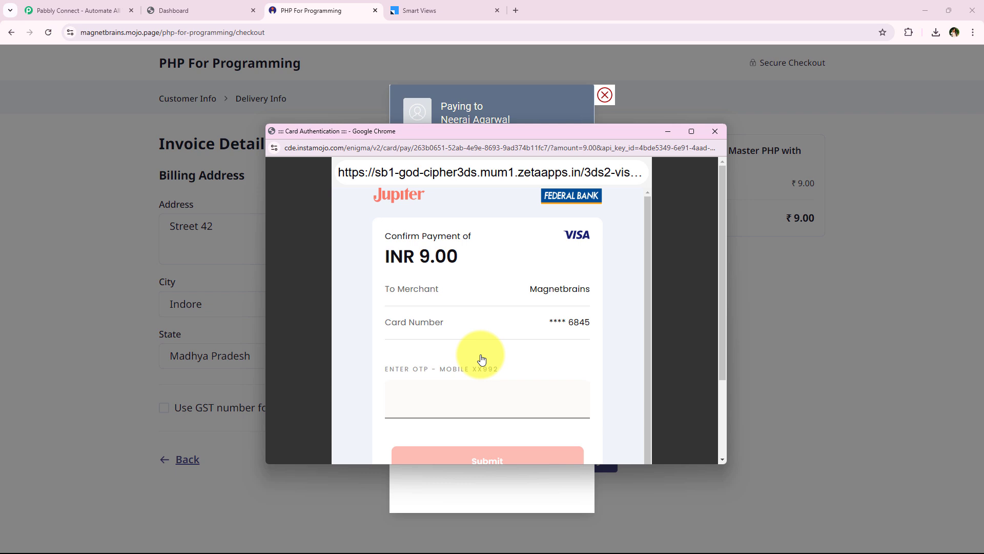
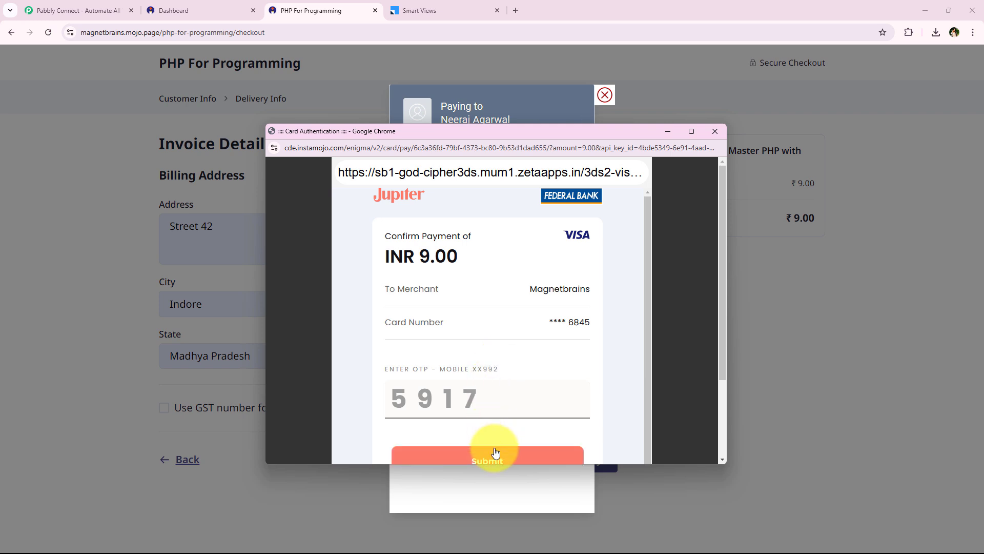
{"action": "left_click", "coordinate": [496, 454]}
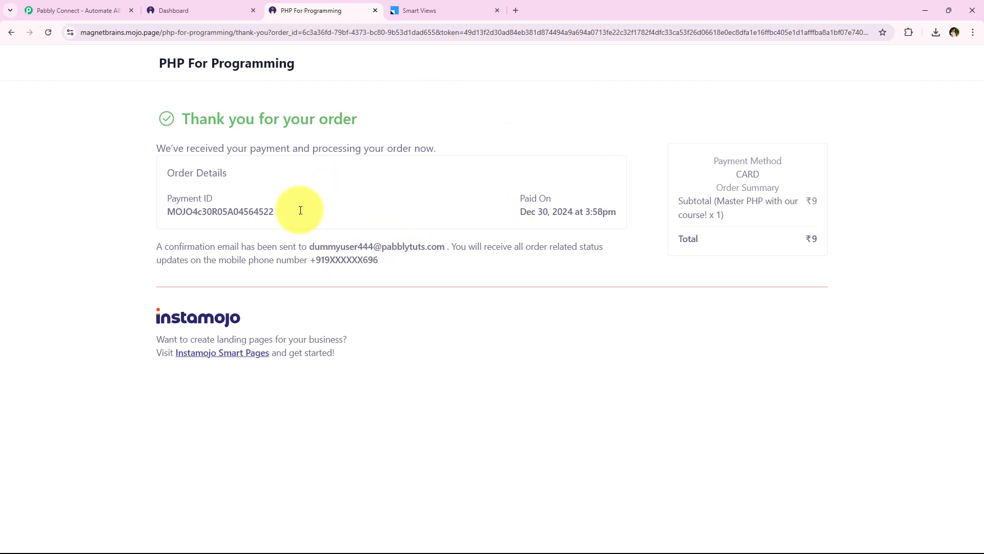
Step: Confirm LeadSquared's My New Leads smart view shows a single Prospect lead, then return to Pabbly Connect
{"action": "left_click", "coordinate": [430, 7]}
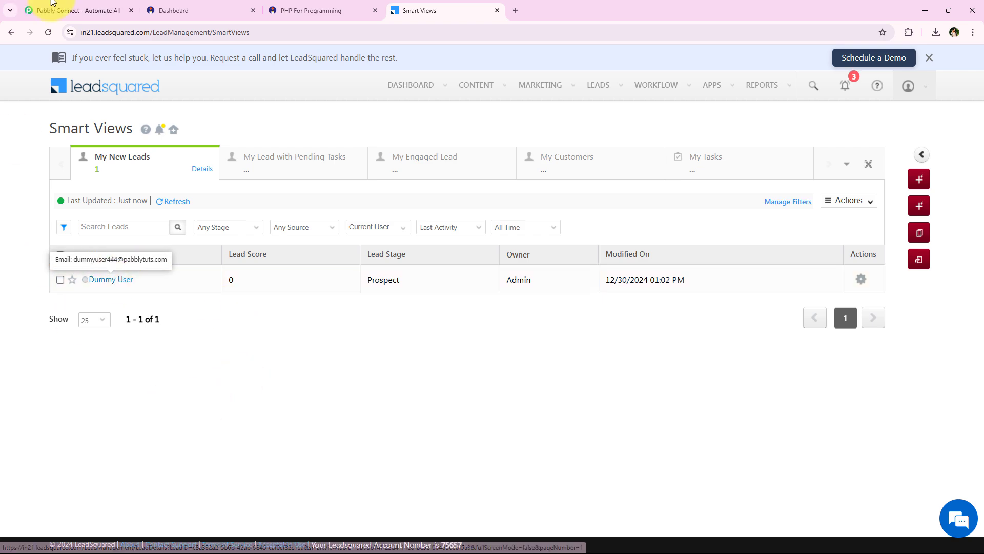
{"action": "left_click", "coordinate": [38, 9]}
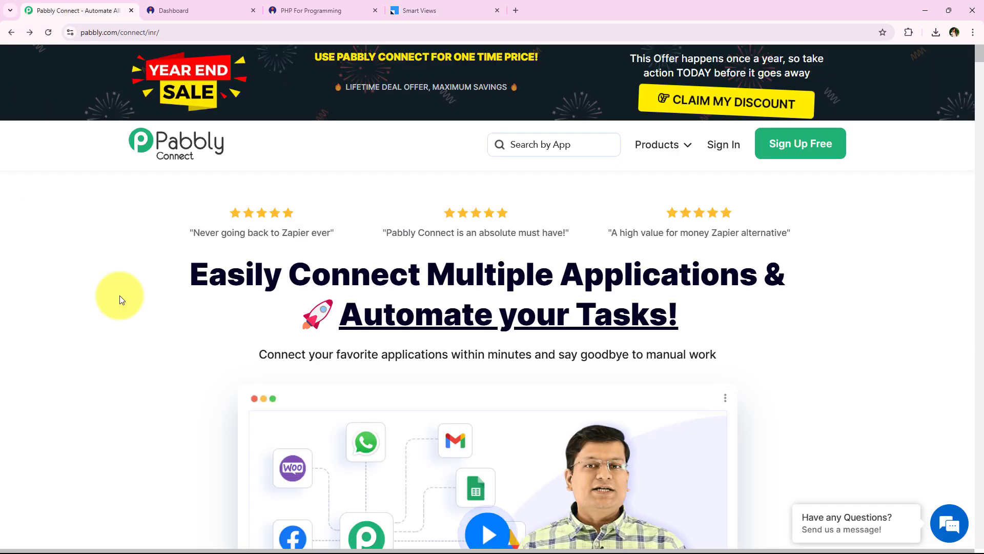
Step: Dismiss the Year End Sale popup and sign in to Pabbly to reach All Pabbly Apps
{"action": "left_click", "coordinate": [167, 31]}
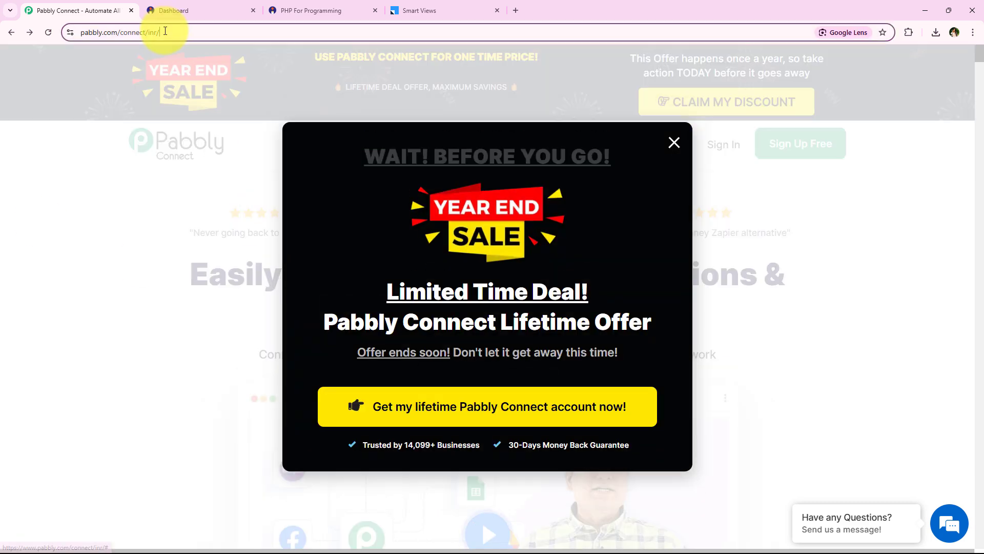
{"action": "left_click", "coordinate": [678, 148]}
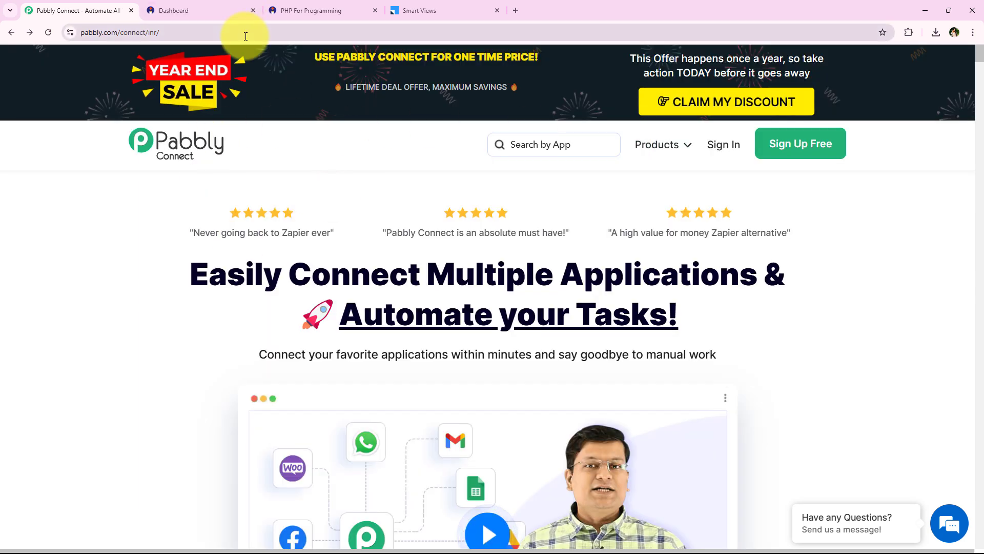
{"action": "left_click", "coordinate": [246, 36]}
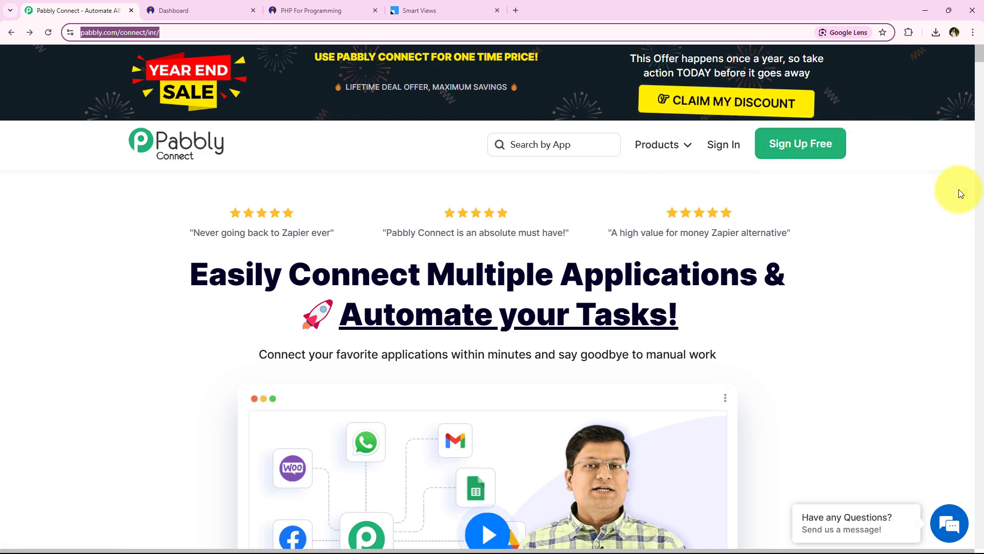
{"action": "left_click_drag", "start_coordinate": [733, 303], "coordinate": [193, 273]}
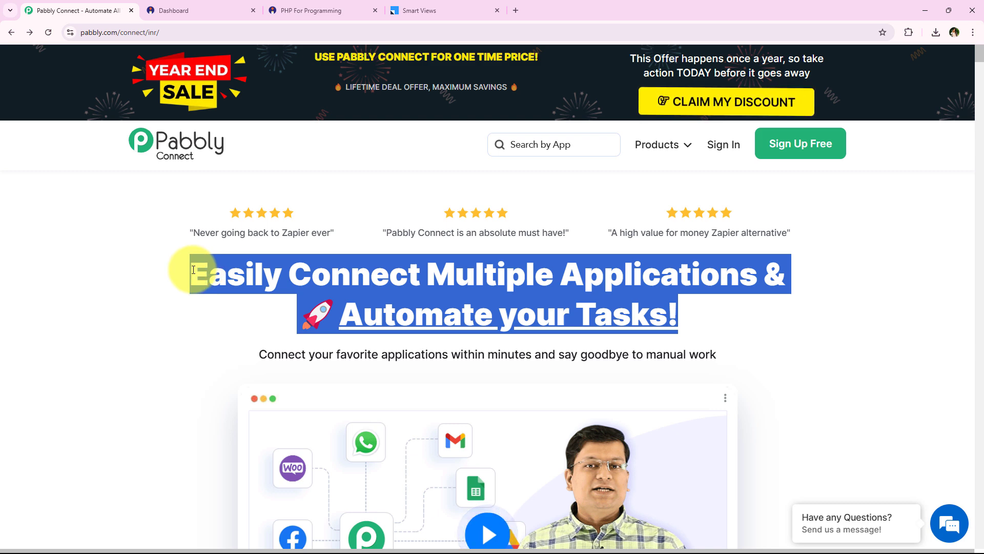
{"action": "left_click", "coordinate": [723, 143]}
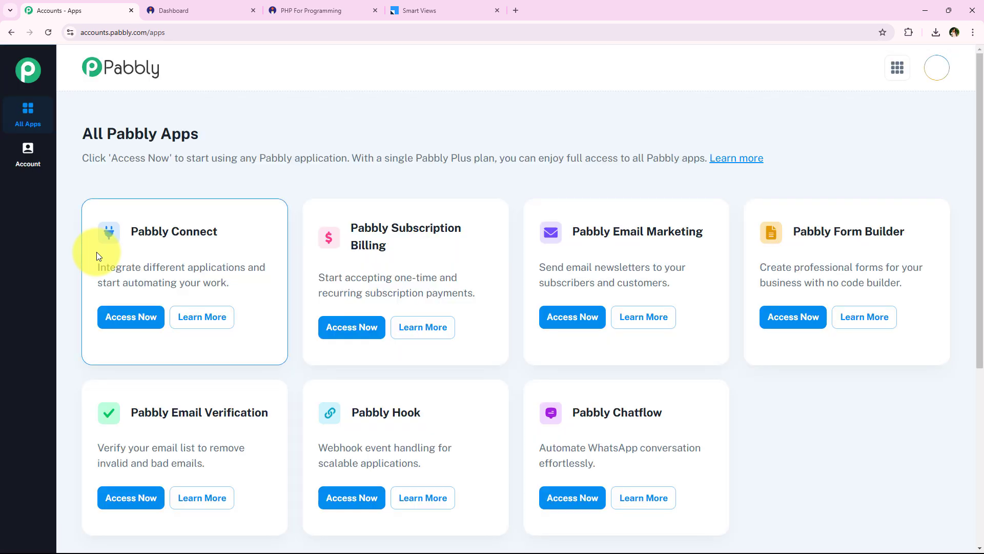
Step: Launch Pabbly Connect from the apps list to open its Dashboard
{"action": "left_click_drag", "start_coordinate": [78, 135], "coordinate": [205, 137]}
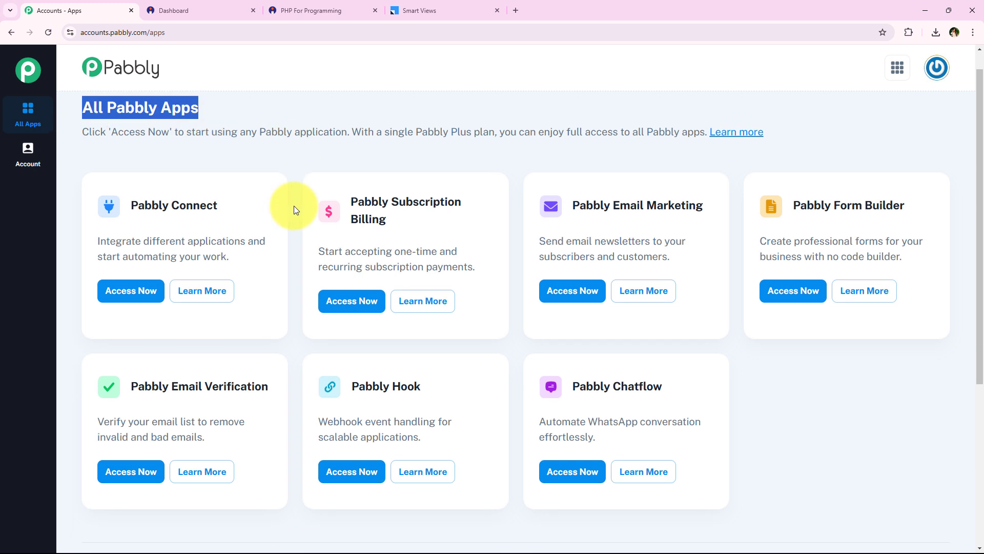
{"action": "scroll", "coordinate": [293, 216], "scroll_direction": "down", "scroll_amount": 1}
{"action": "scroll", "coordinate": [294, 232], "scroll_direction": "up", "scroll_amount": 1}
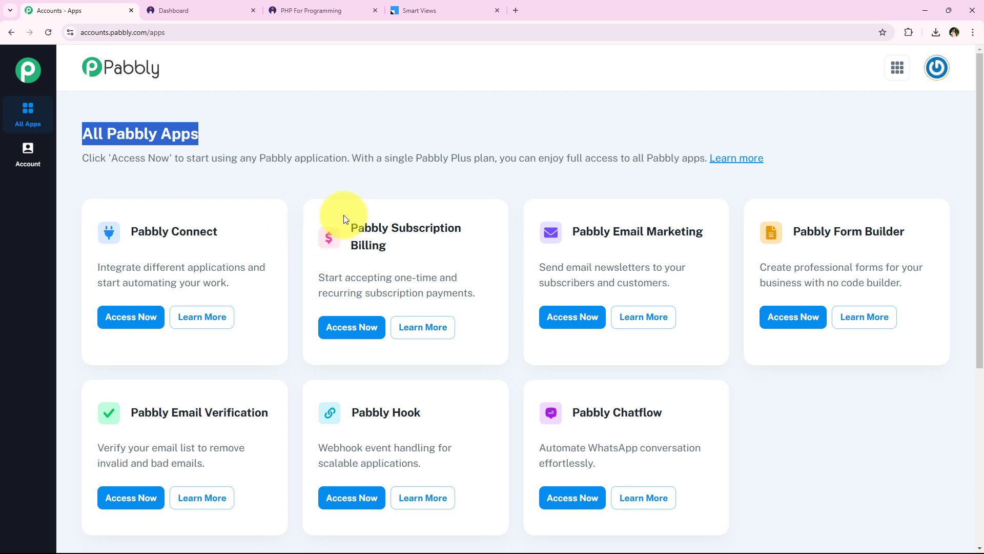
{"action": "left_click_drag", "start_coordinate": [129, 237], "coordinate": [246, 266]}
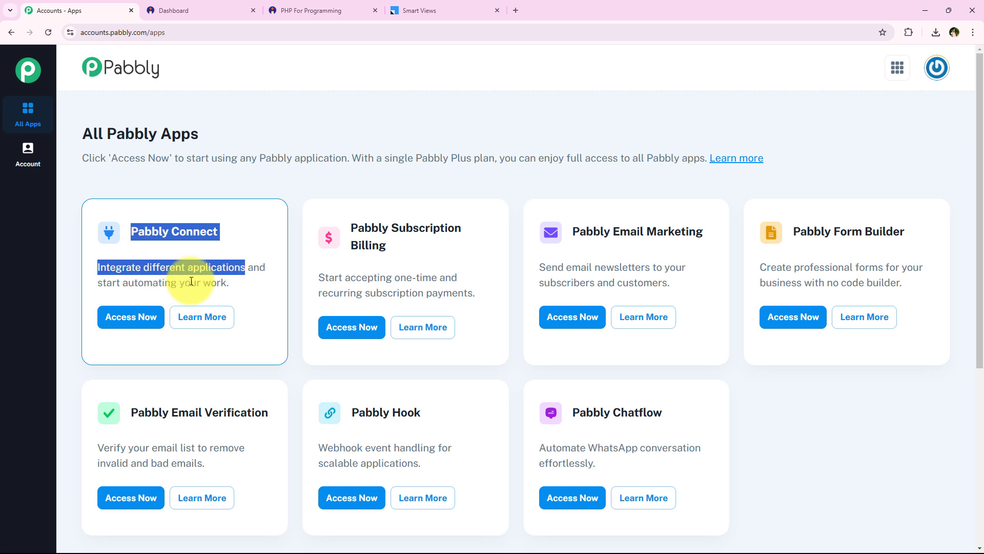
{"action": "left_click", "coordinate": [114, 329]}
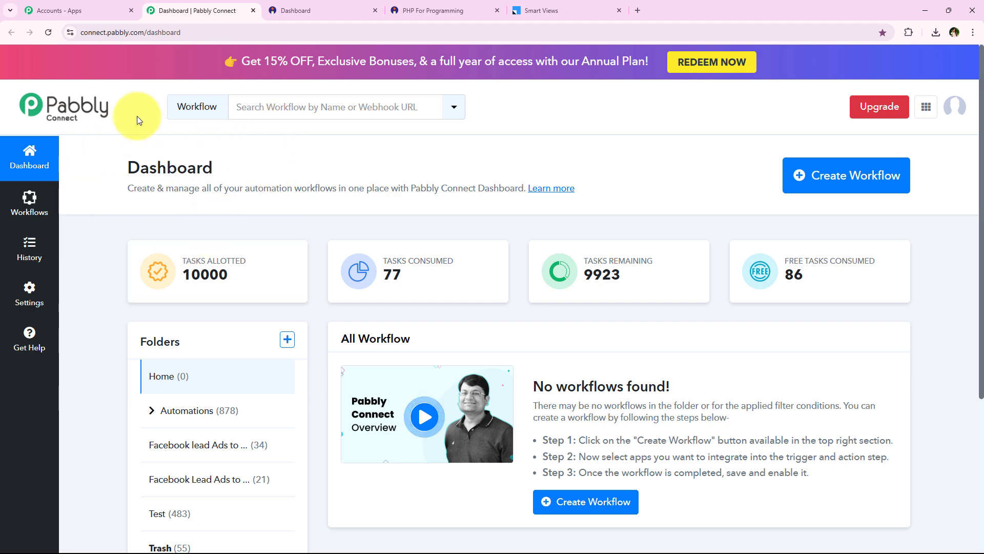
Step: Create a workflow named 'How to Create LeadSquared Lead on Instamojo Payment | Instamojo to LeadSquared' under Automations
{"action": "left_click", "coordinate": [827, 172]}
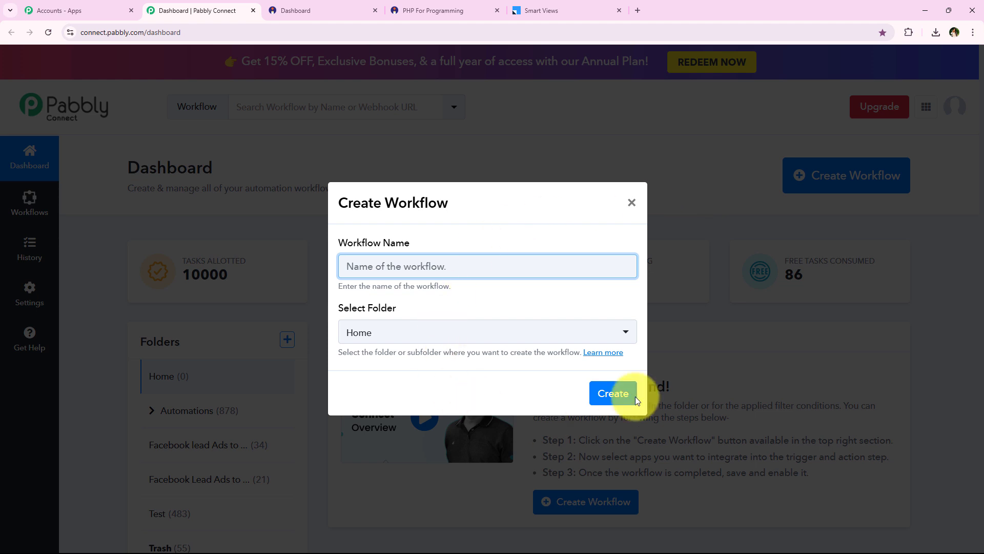
{"action": "left_click_drag", "start_coordinate": [336, 244], "coordinate": [428, 246]}
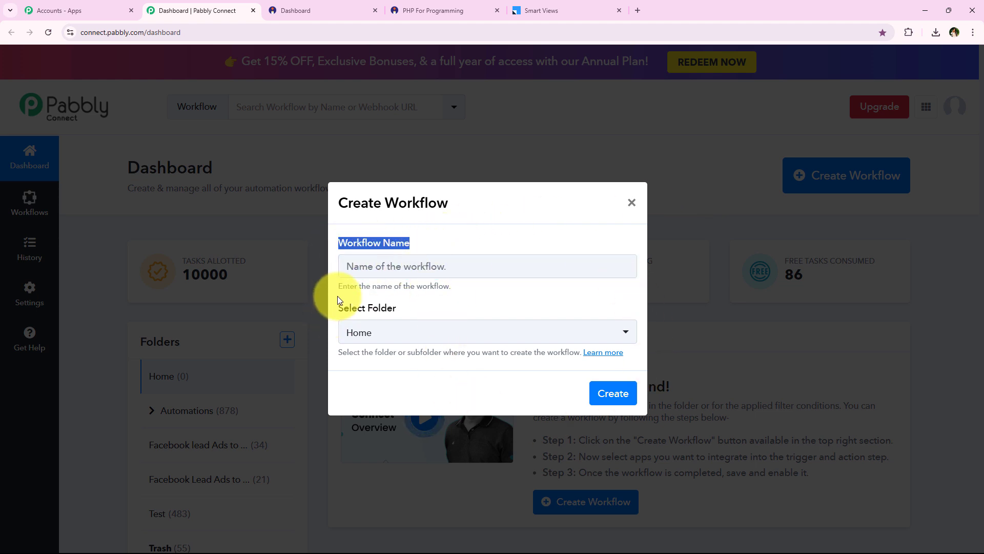
{"action": "left_click", "coordinate": [396, 304]}
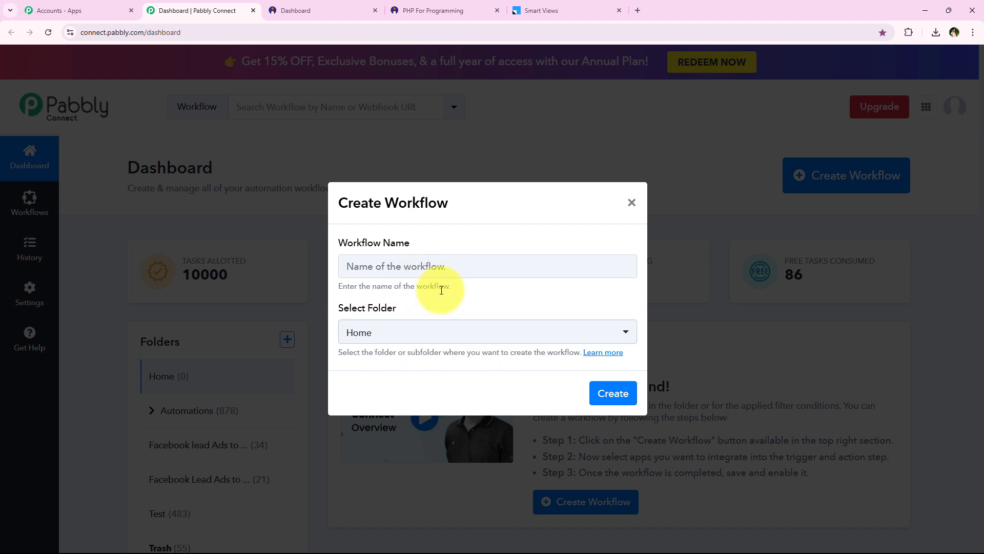
{"action": "left_click", "coordinate": [392, 333]}
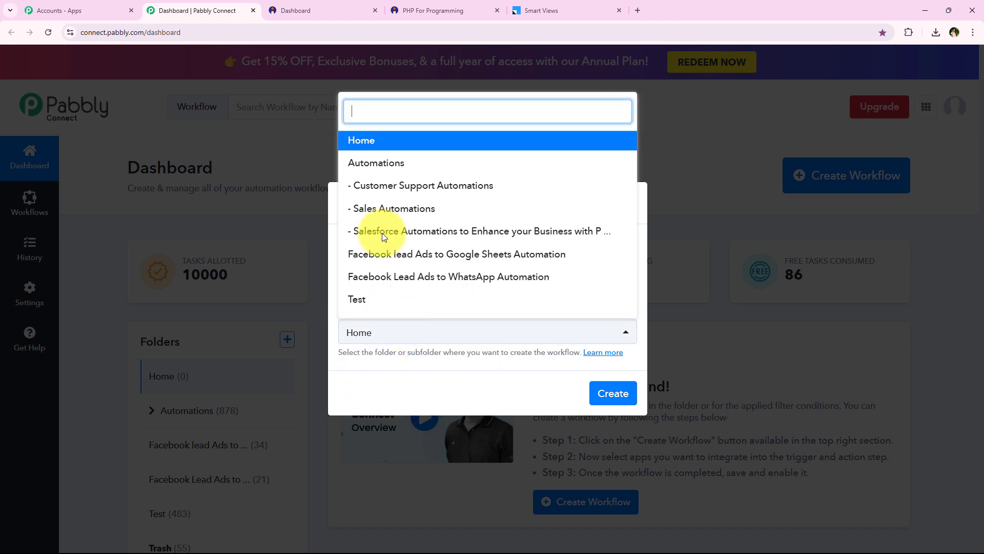
{"action": "left_click", "coordinate": [376, 171]}
{"action": "left_click", "coordinate": [437, 246]}
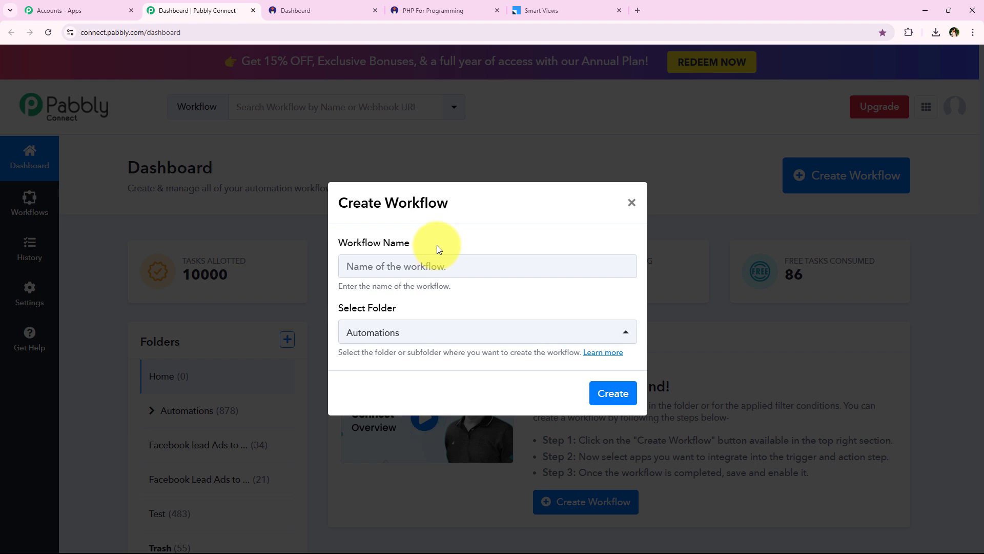
{"action": "key", "text": "ctrl+v"}
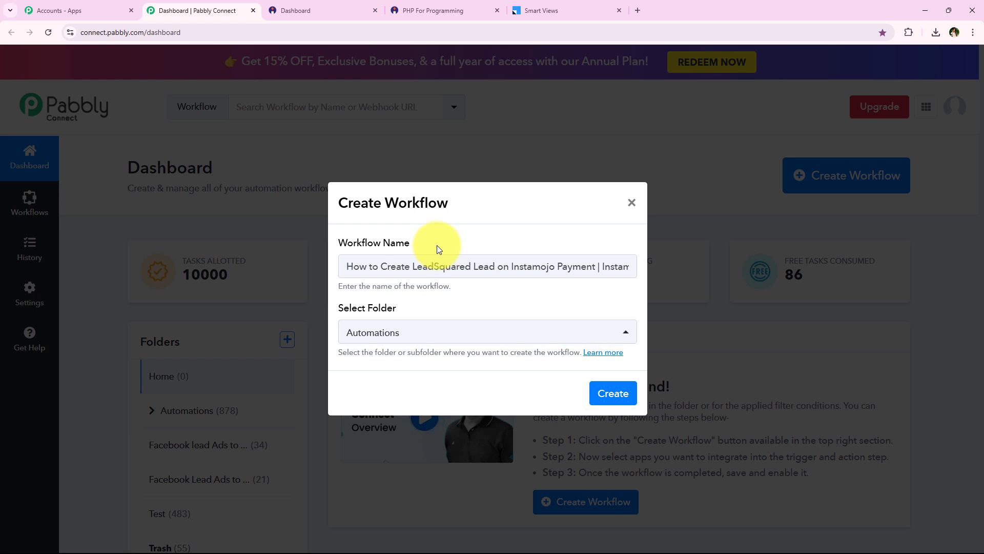
{"action": "left_click_drag", "start_coordinate": [410, 266], "coordinate": [694, 268]}
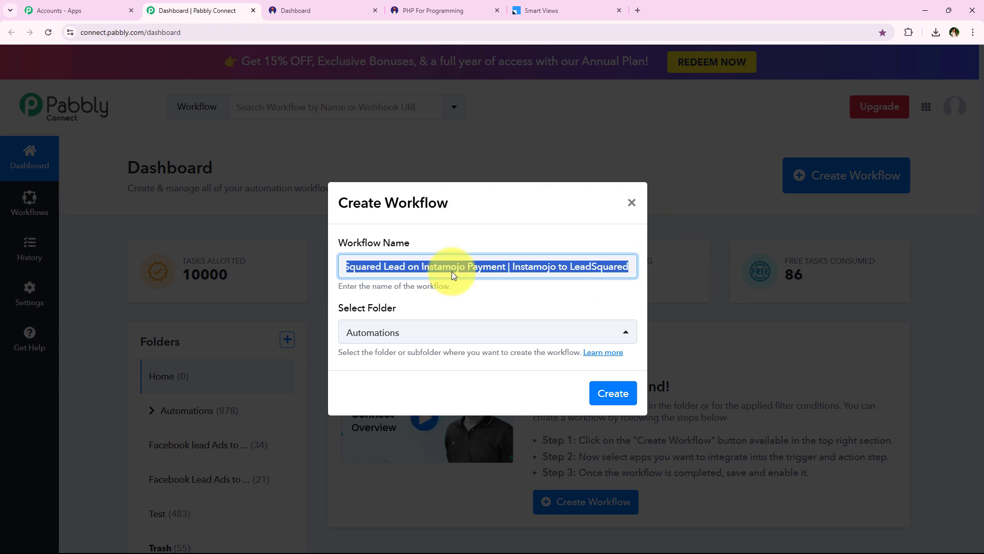
{"action": "left_click", "coordinate": [613, 279]}
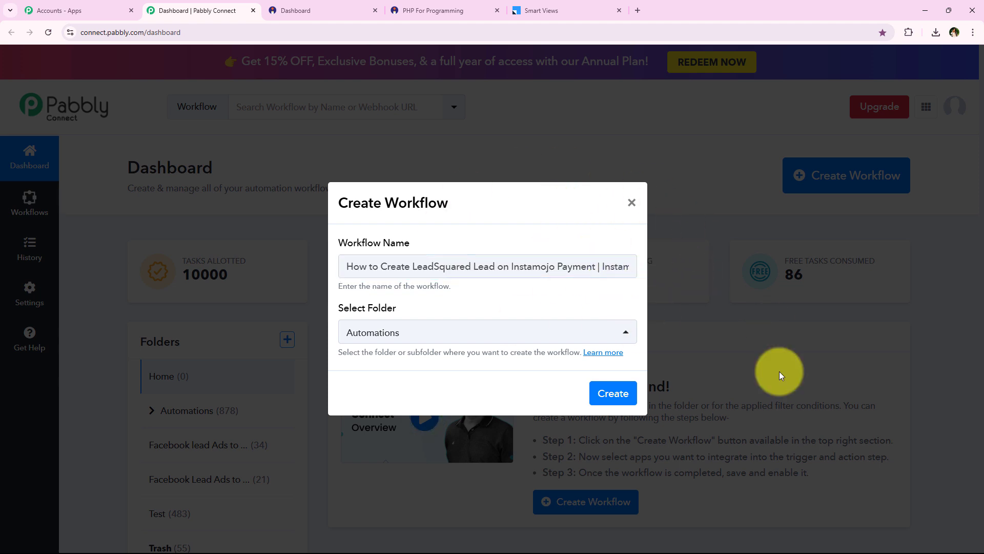
{"action": "left_click", "coordinate": [614, 395]}
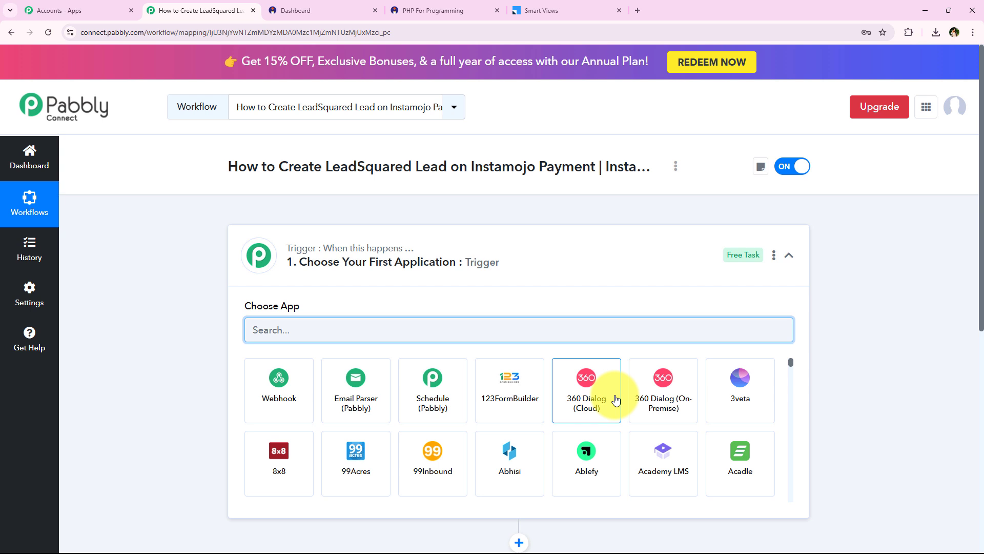
Step: Collapse the trigger step's app list and highlight the new workflow's title
{"action": "left_click", "coordinate": [486, 269]}
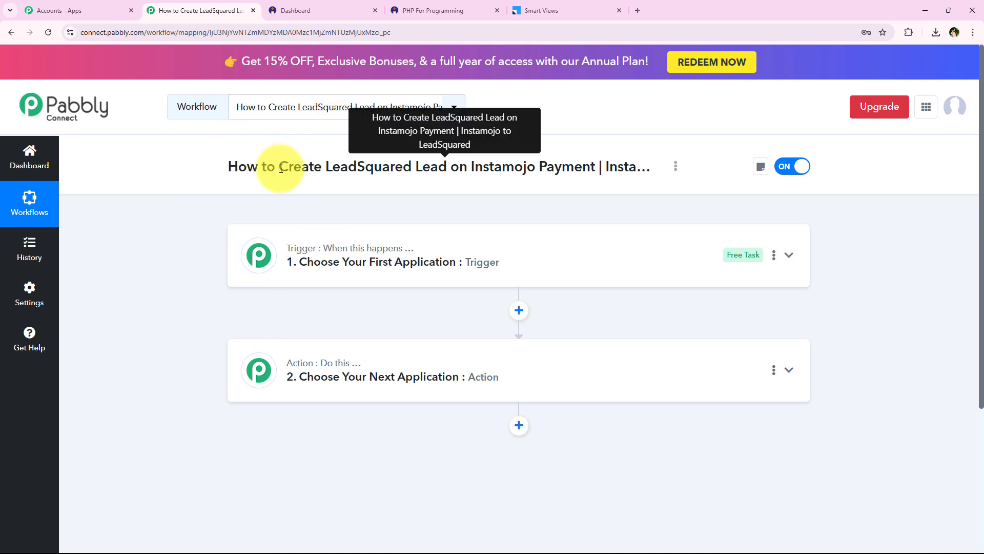
{"action": "left_click_drag", "start_coordinate": [279, 169], "coordinate": [576, 162]}
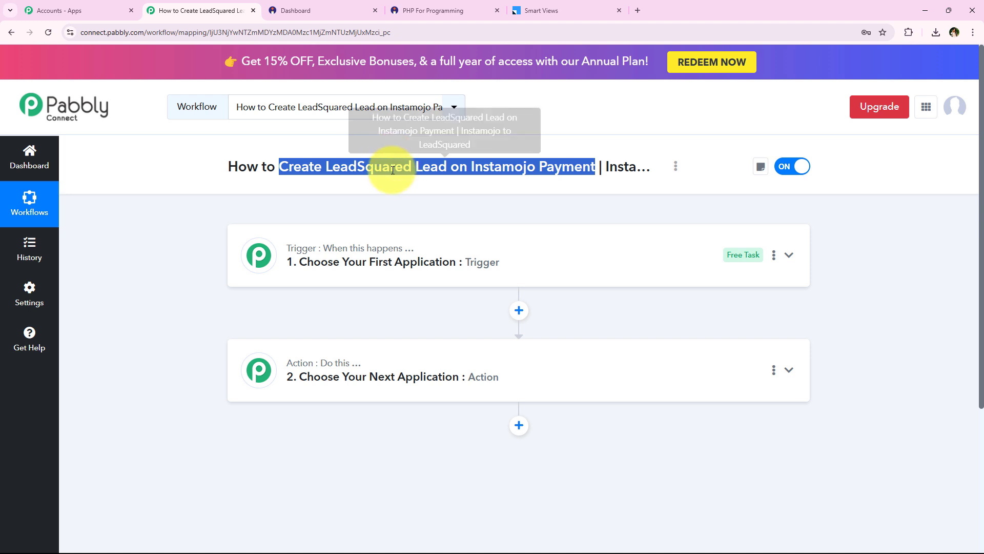
{"action": "left_click", "coordinate": [131, 301]}
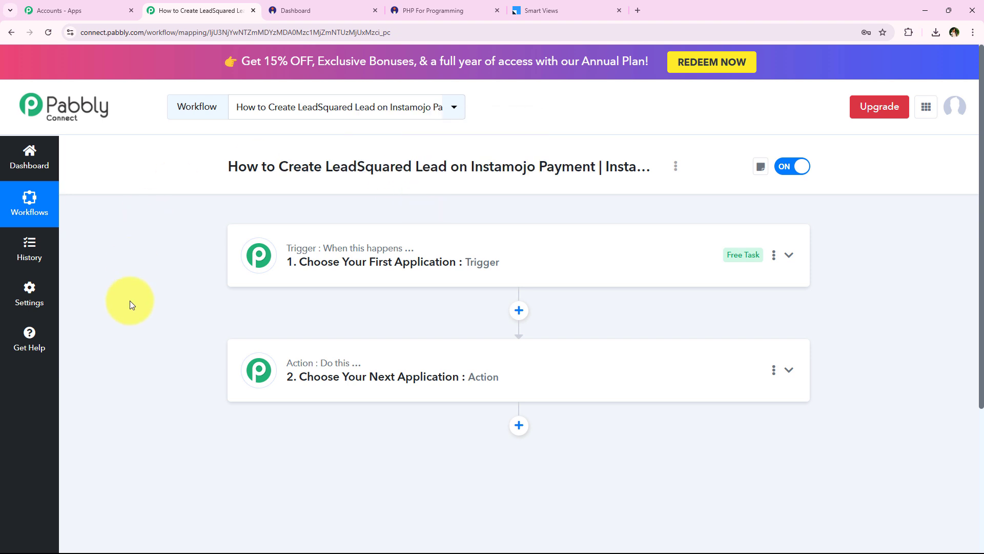
Step: Search 'Instamo', pick Instamojo V2 as the trigger app and New Sale as its event
{"action": "left_click", "coordinate": [324, 266]}
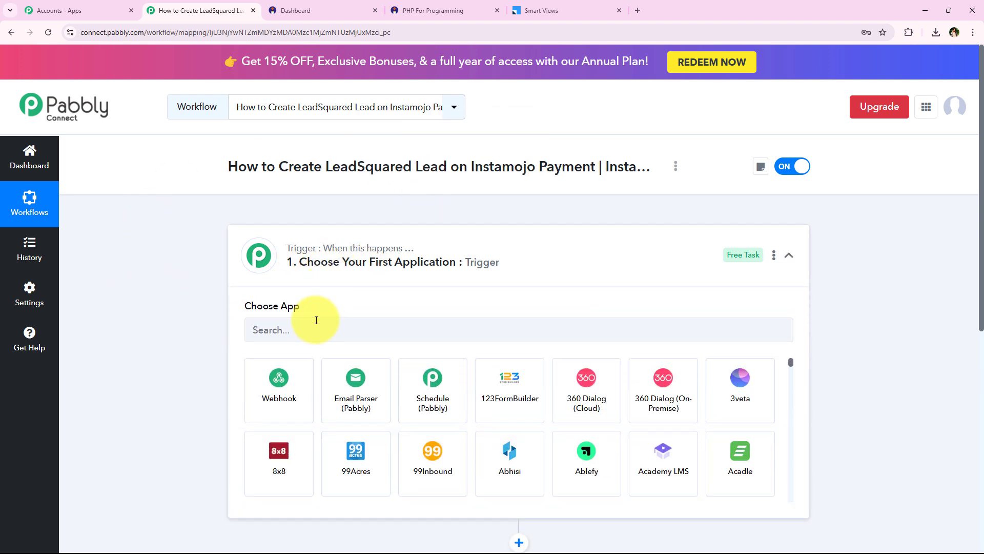
{"action": "left_click", "coordinate": [308, 328]}
{"action": "type", "text": "I"}
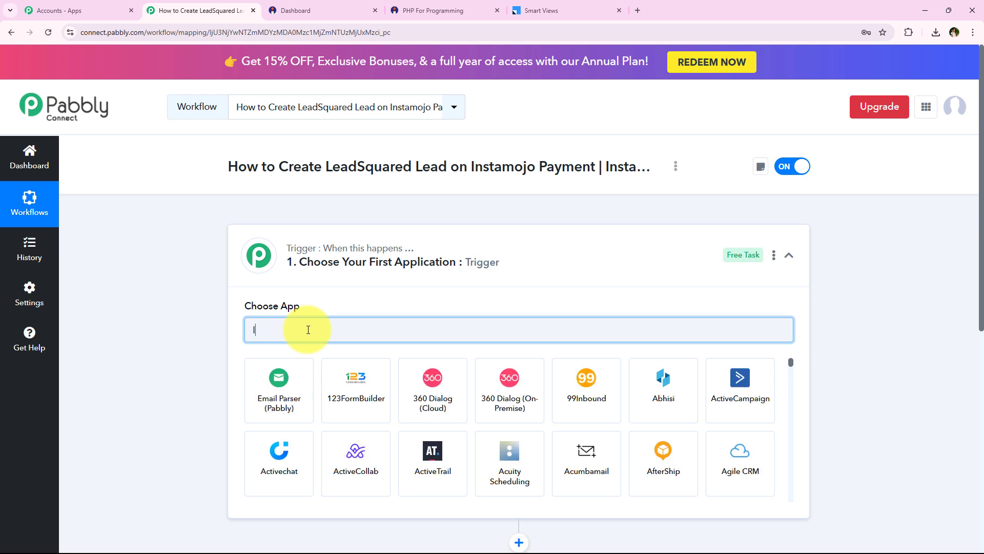
{"action": "type", "text": "nstam"}
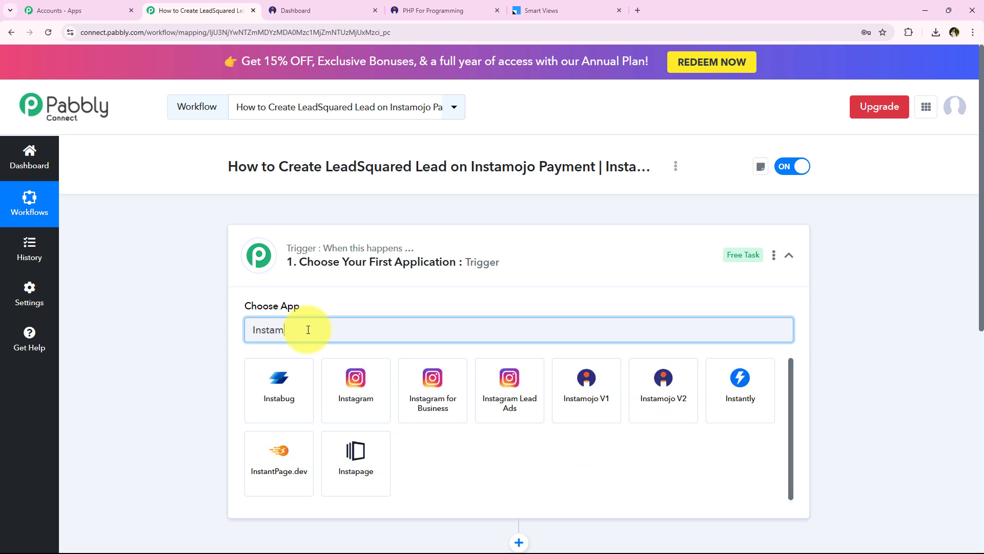
{"action": "type", "text": "ojo"}
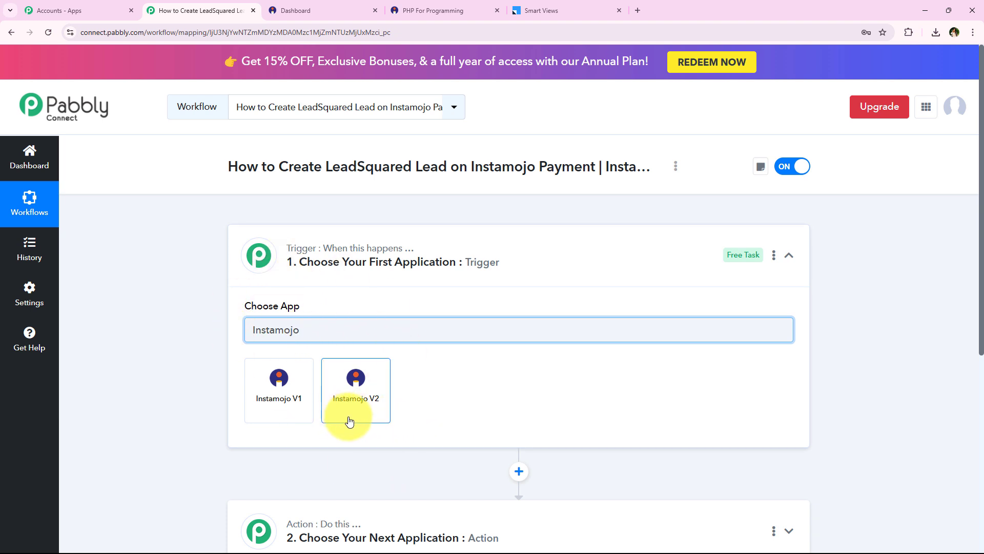
{"action": "left_click", "coordinate": [354, 373]}
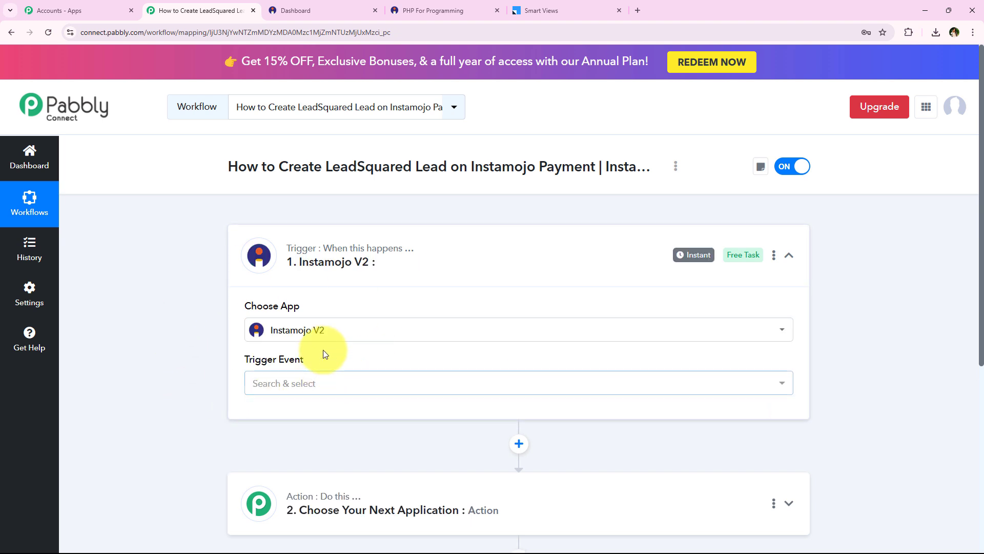
{"action": "scroll", "coordinate": [198, 307], "scroll_direction": "down", "scroll_amount": 1}
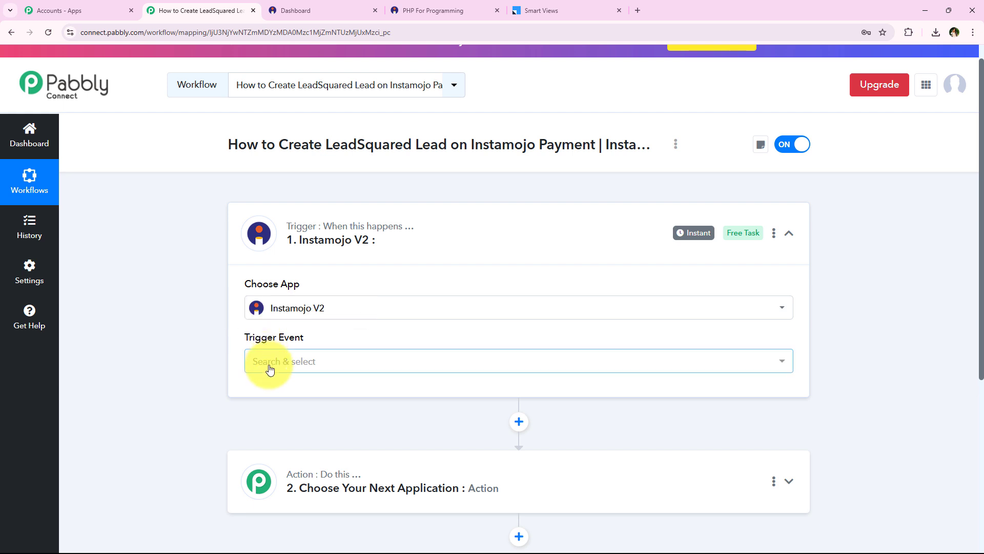
{"action": "left_click", "coordinate": [268, 364]}
{"action": "scroll", "coordinate": [272, 444], "scroll_direction": "down", "scroll_amount": 2}
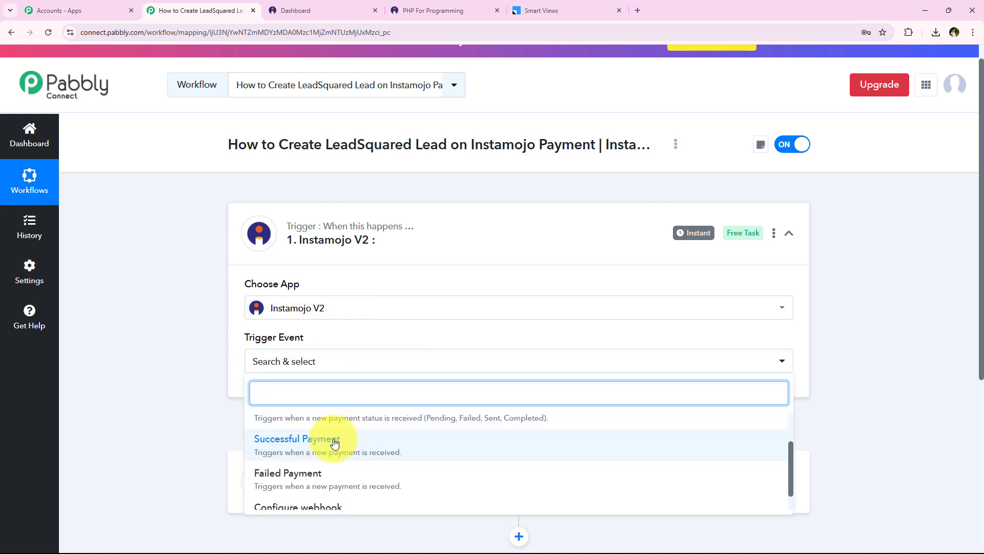
{"action": "scroll", "coordinate": [307, 446], "scroll_direction": "up", "scroll_amount": 2}
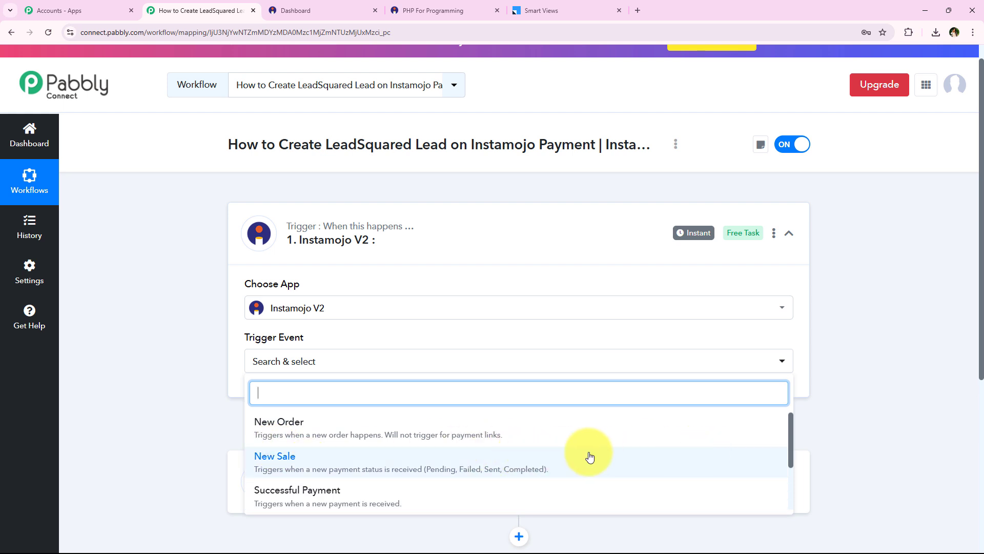
{"action": "left_click", "coordinate": [589, 457]}
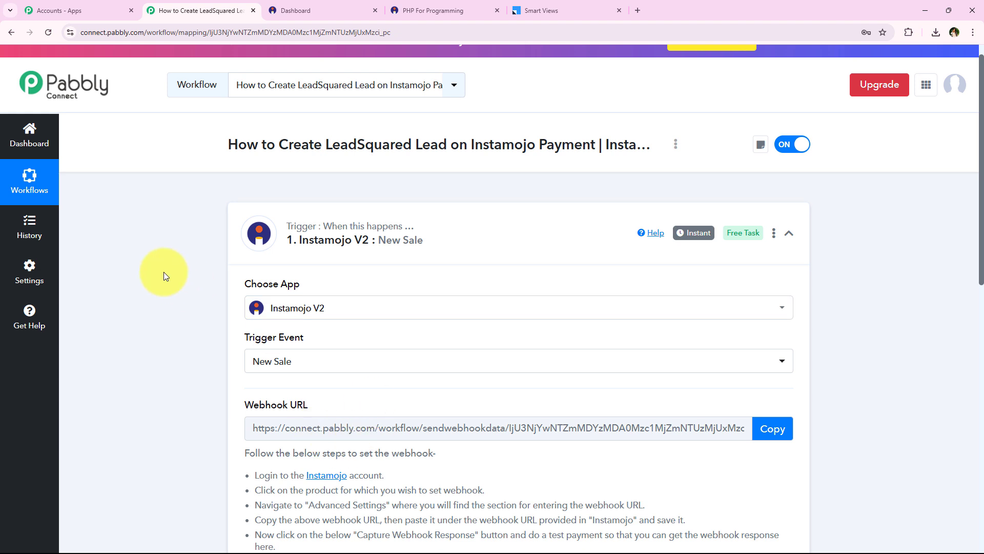
{"action": "middle_click", "coordinate": [166, 279]}
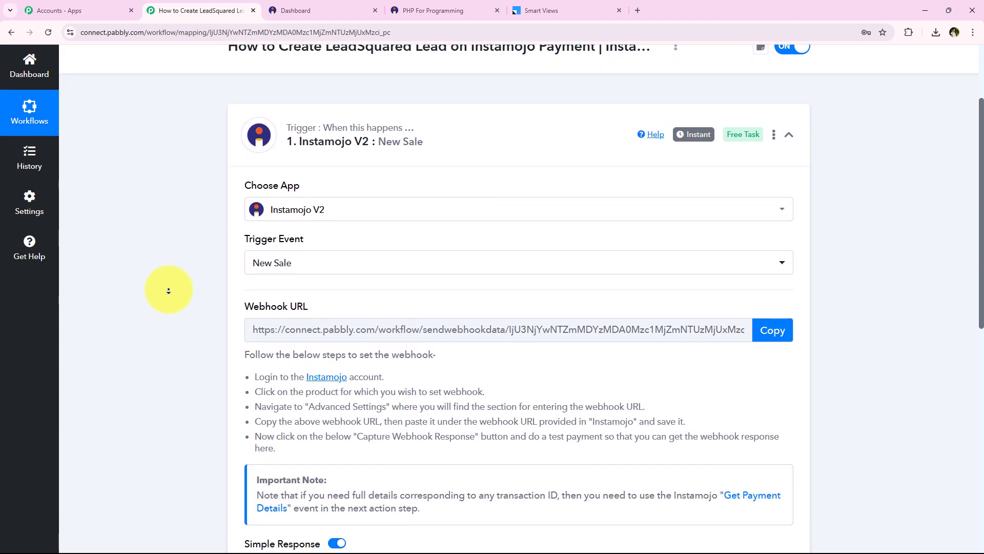
Step: Copy the Instamojo V2 New Sale trigger's webhook URL
{"action": "middle_click", "coordinate": [482, 341]}
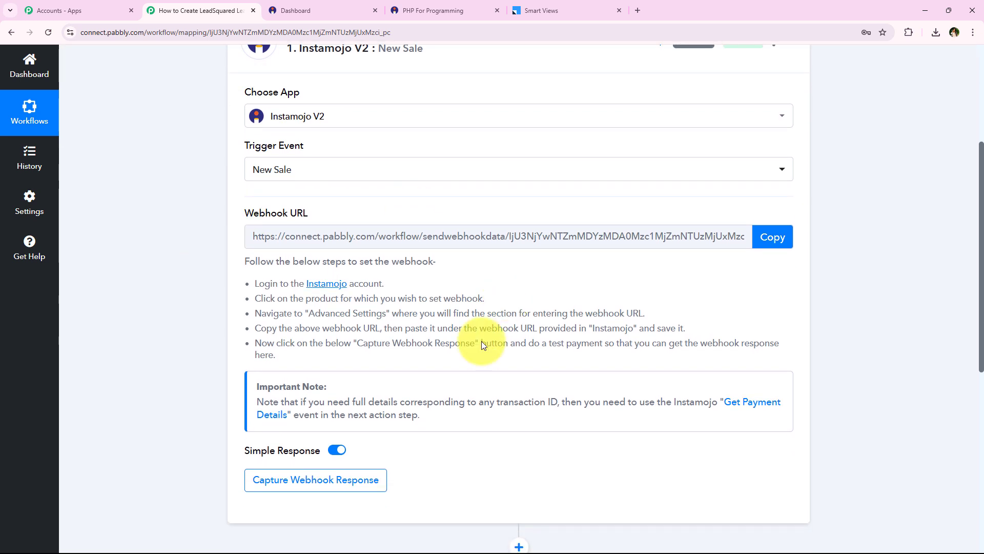
{"action": "scroll", "coordinate": [137, 311], "scroll_direction": "up", "scroll_amount": 2}
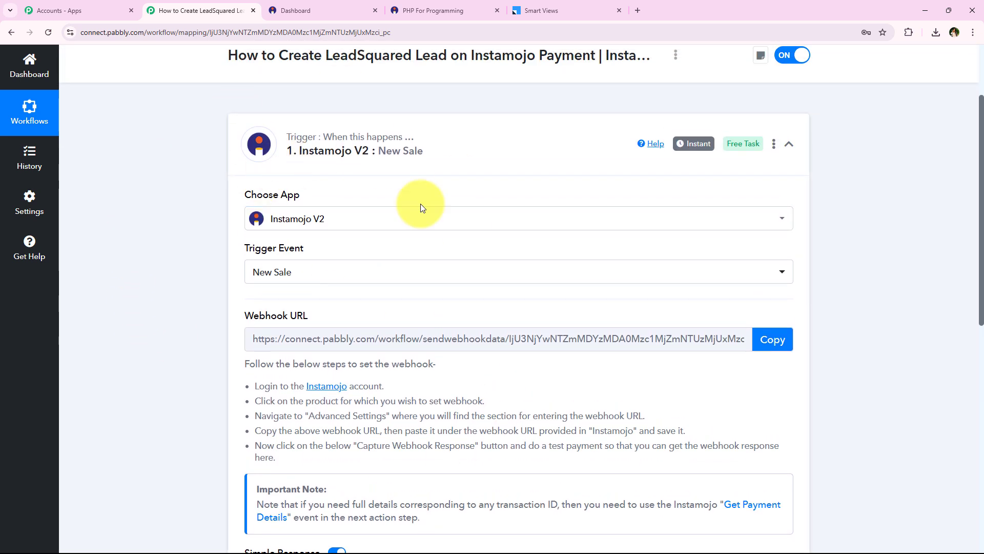
{"action": "middle_click", "coordinate": [150, 267]}
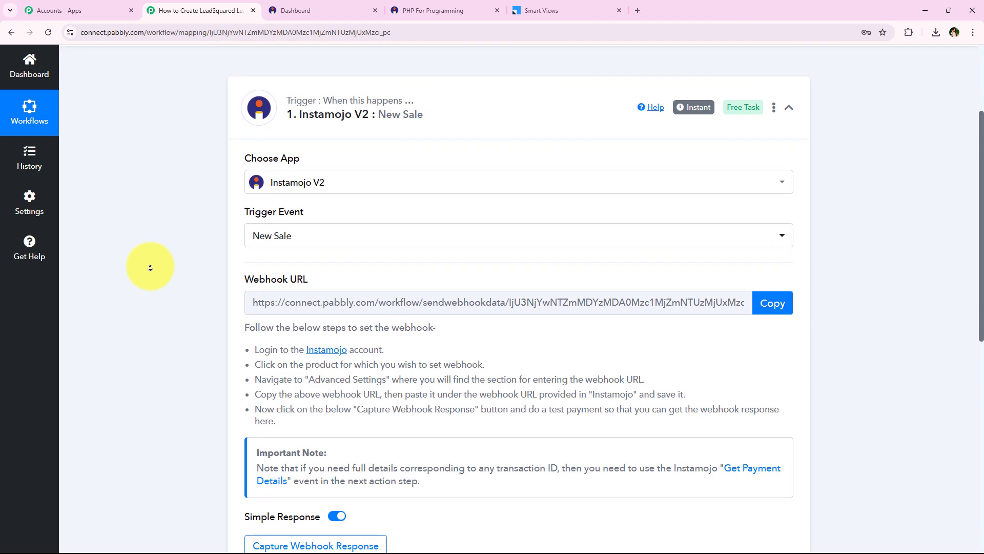
{"action": "middle_click", "coordinate": [150, 267]}
{"action": "scroll", "coordinate": [677, 311], "scroll_direction": "up", "scroll_amount": 1}
{"action": "left_click", "coordinate": [772, 343]}
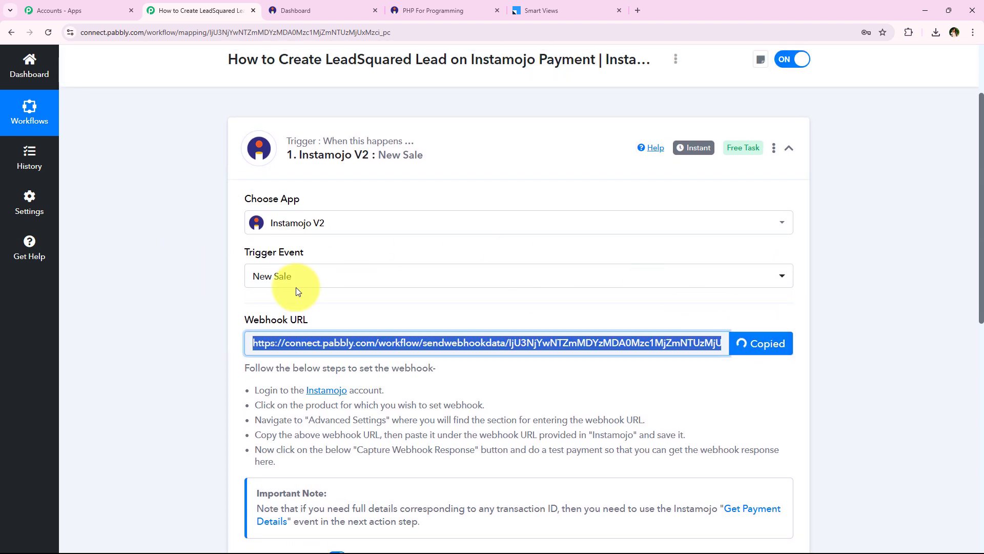
Step: Highlight the webhook setup steps, including choosing the product and opening Advanced Settings
{"action": "left_click_drag", "start_coordinate": [254, 390], "coordinate": [690, 432]}
{"action": "left_click", "coordinate": [438, 405]}
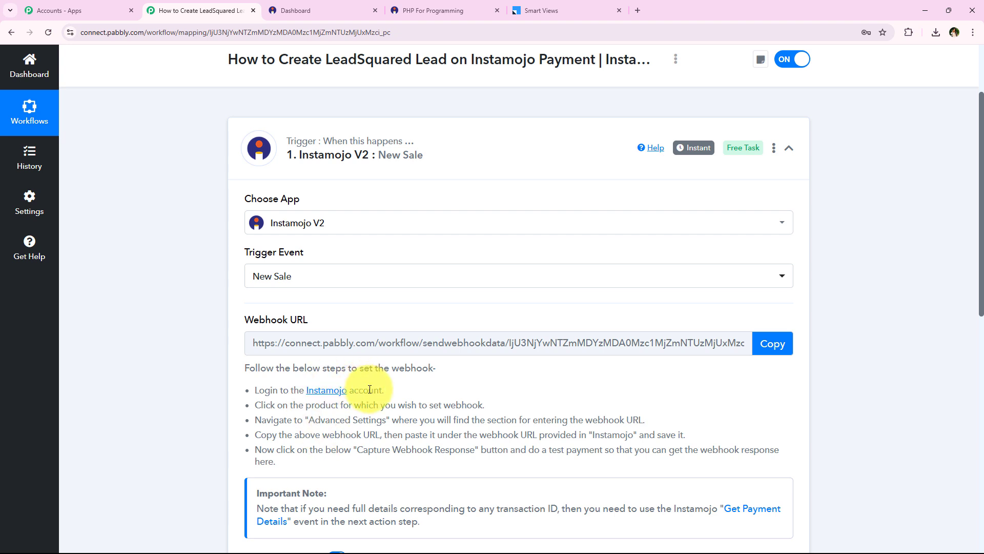
{"action": "left_click_drag", "start_coordinate": [251, 408], "coordinate": [514, 407]}
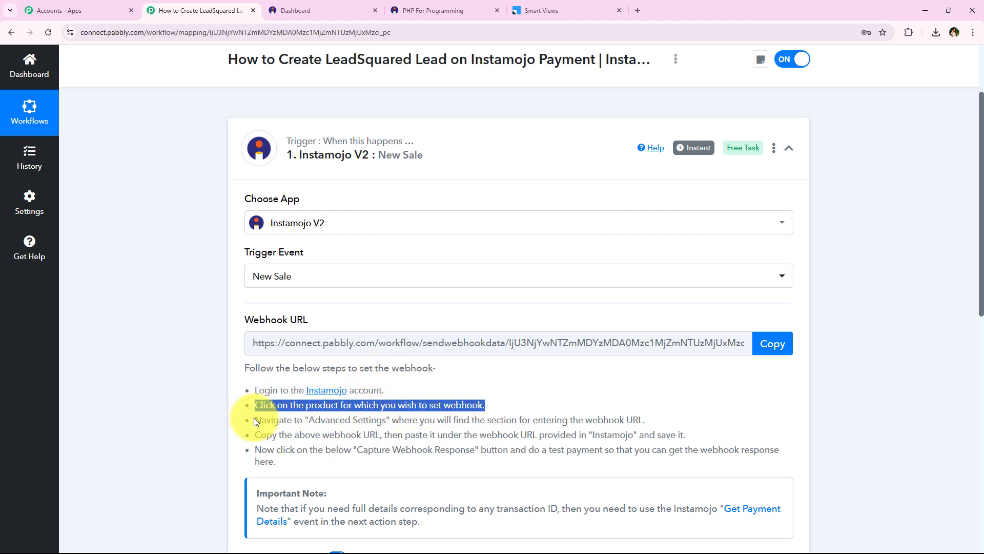
{"action": "left_click_drag", "start_coordinate": [256, 422], "coordinate": [374, 423]}
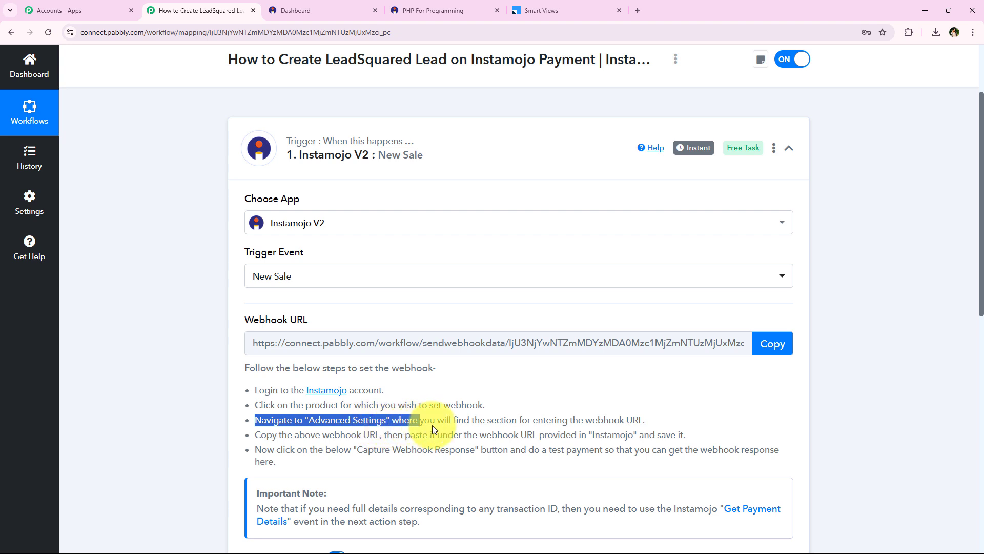
{"action": "left_click_drag", "start_coordinate": [590, 423], "coordinate": [678, 420]}
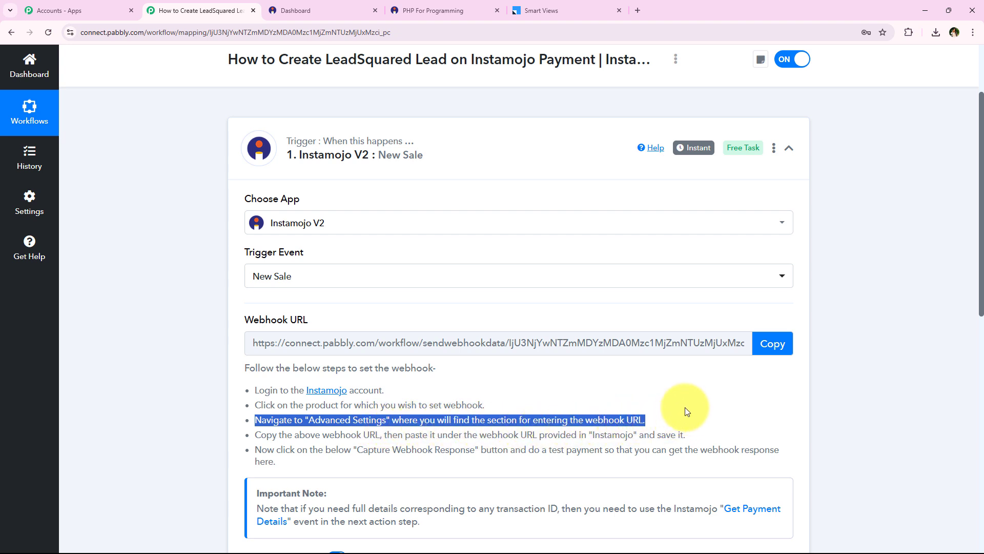
{"action": "left_click", "coordinate": [685, 410]}
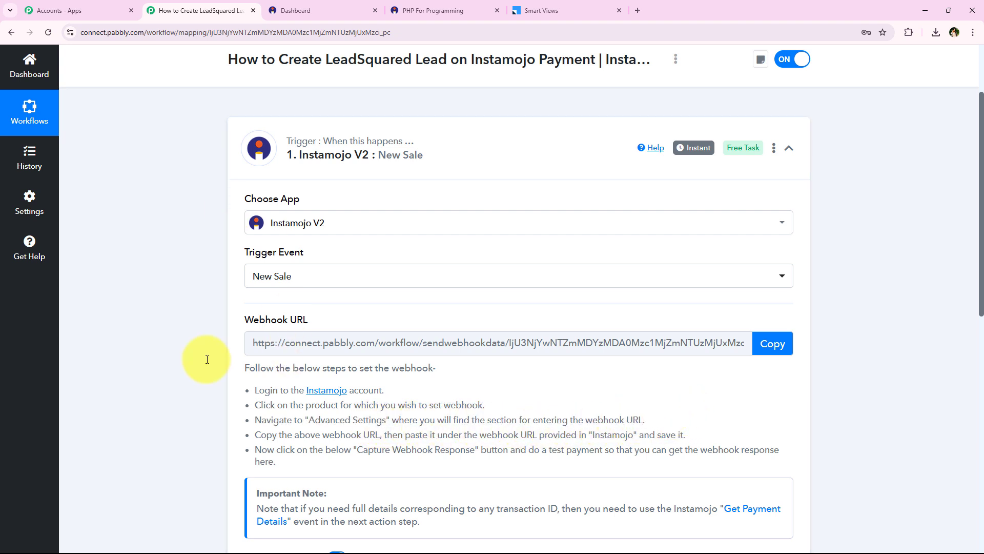
Step: Open the PHP For Programming smart page for editing from the Instamojo dashboard
{"action": "left_click", "coordinate": [290, 7]}
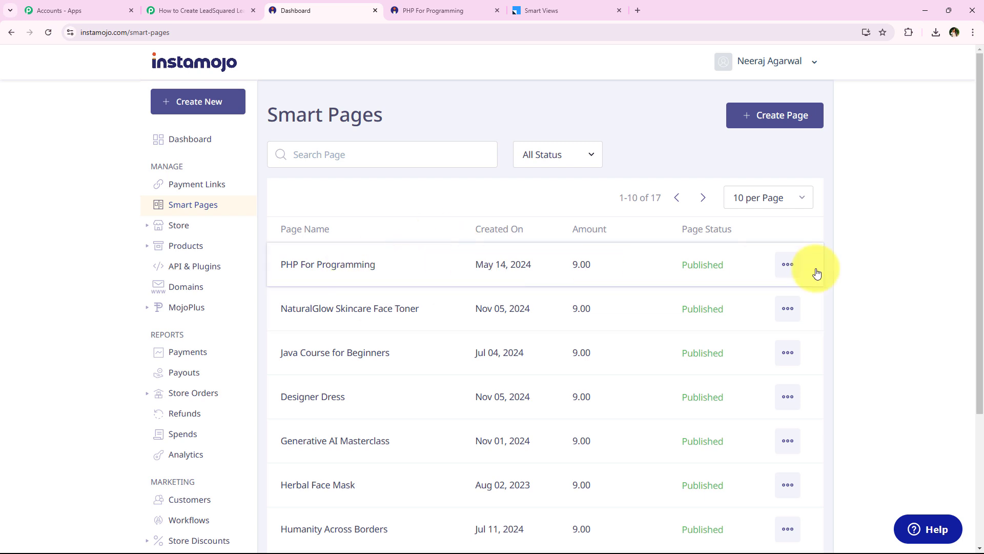
{"action": "left_click", "coordinate": [793, 267]}
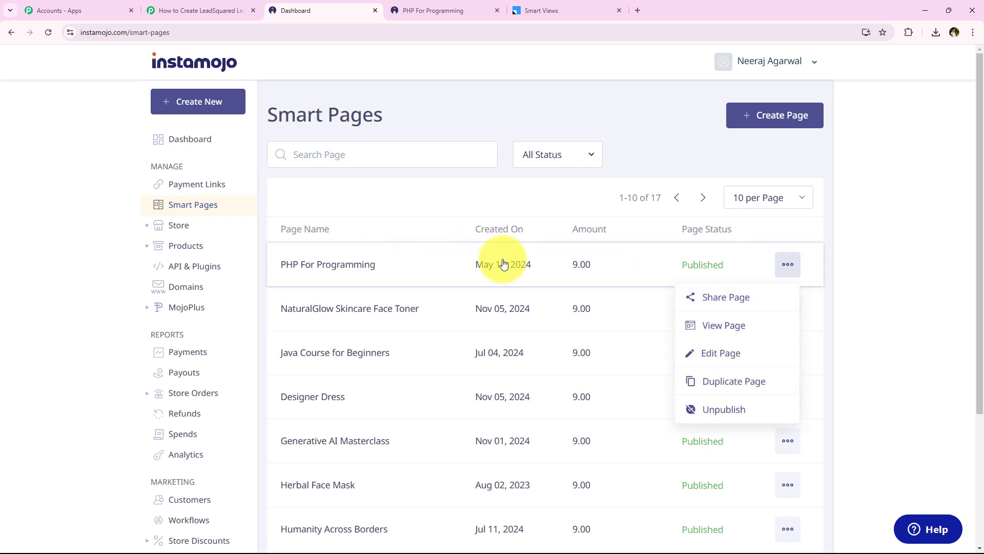
{"action": "left_click", "coordinate": [730, 355]}
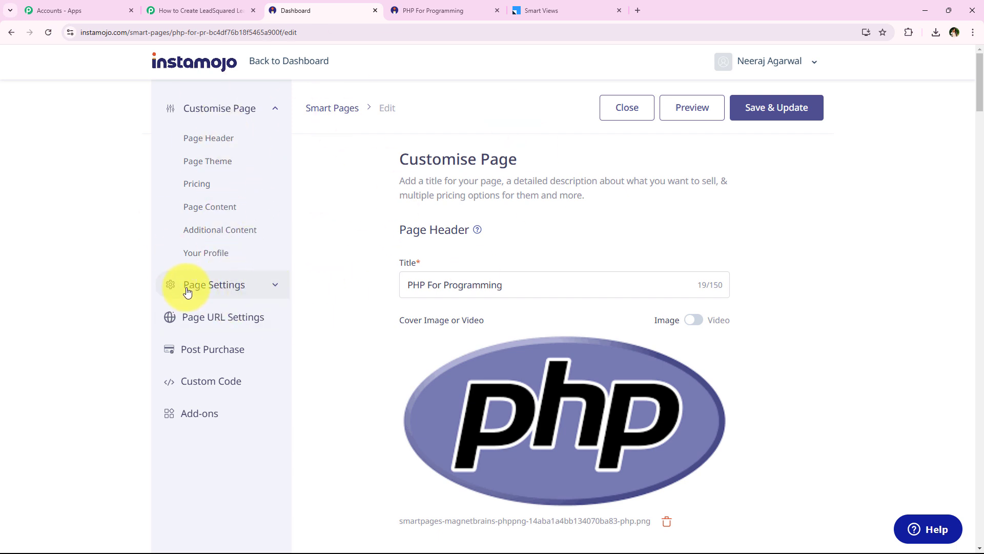
Step: Go to Page Settings > Webhook and try turning on Add Webhook
{"action": "left_click", "coordinate": [230, 285]}
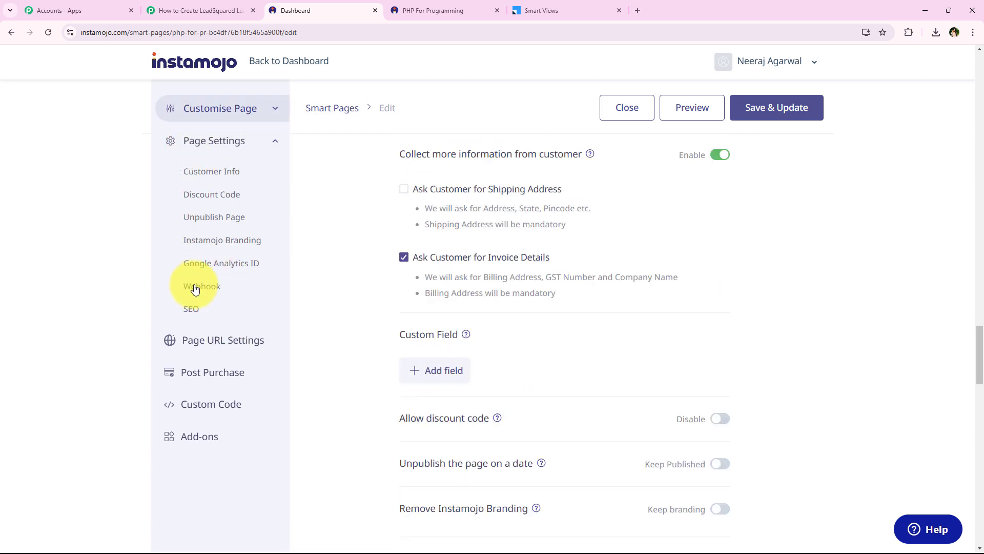
{"action": "left_click", "coordinate": [208, 288]}
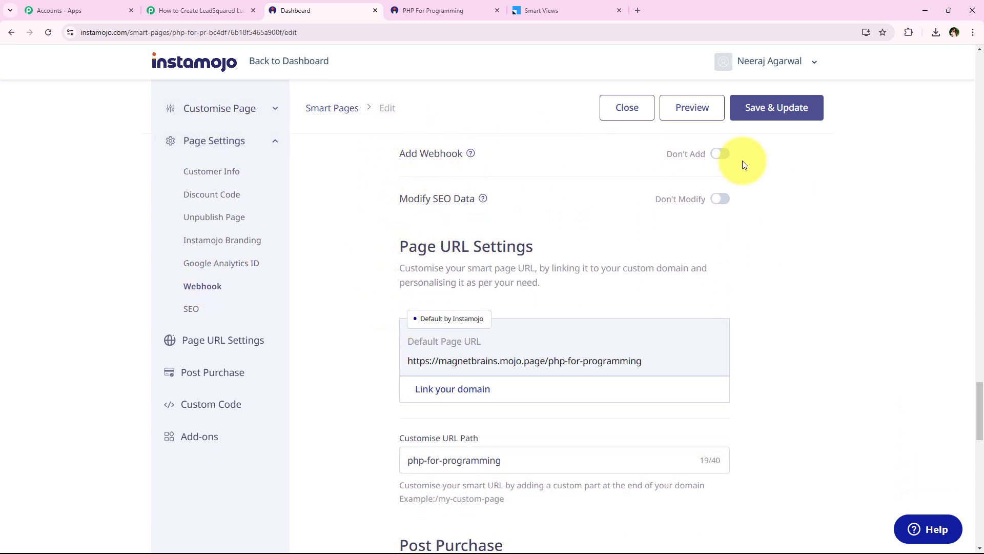
{"action": "left_click", "coordinate": [718, 152]}
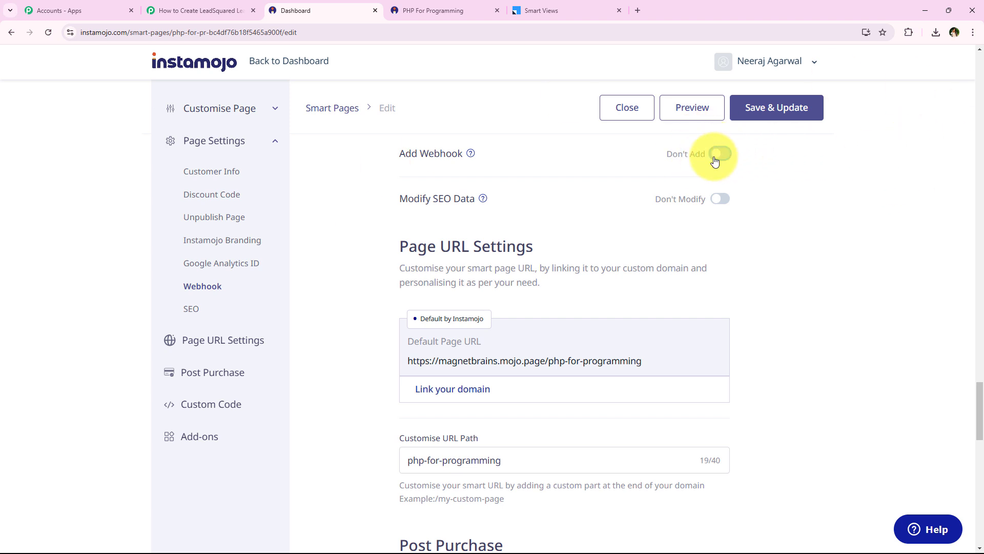
Step: Enable a webhook on the page and paste in the Pabbly webhook URL
{"action": "left_click", "coordinate": [718, 154]}
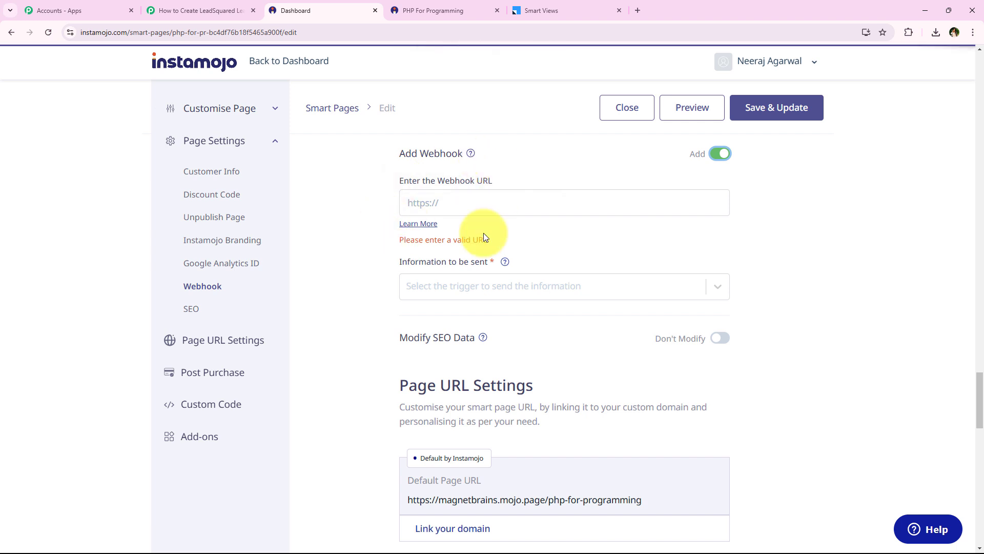
{"action": "right_click", "coordinate": [476, 201]}
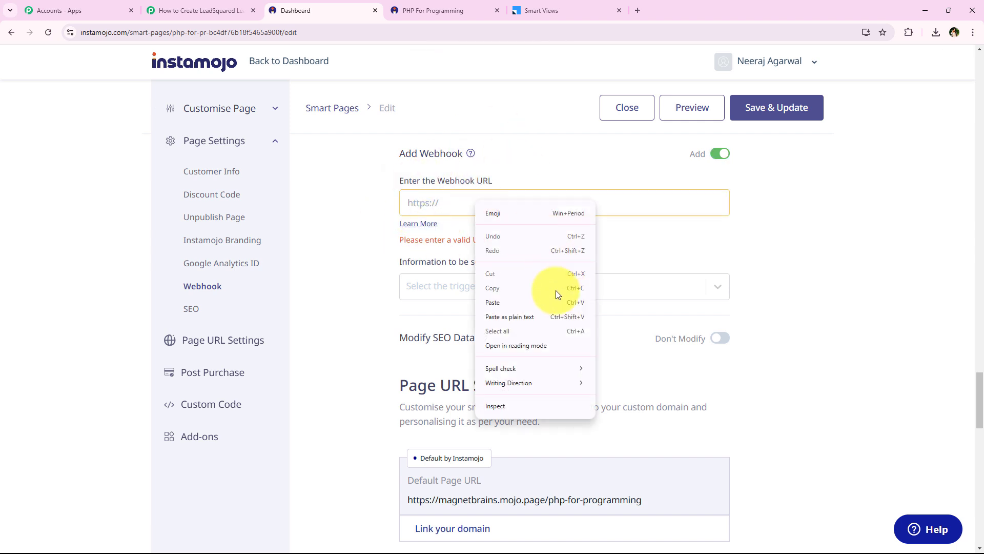
{"action": "left_click", "coordinate": [492, 302]}
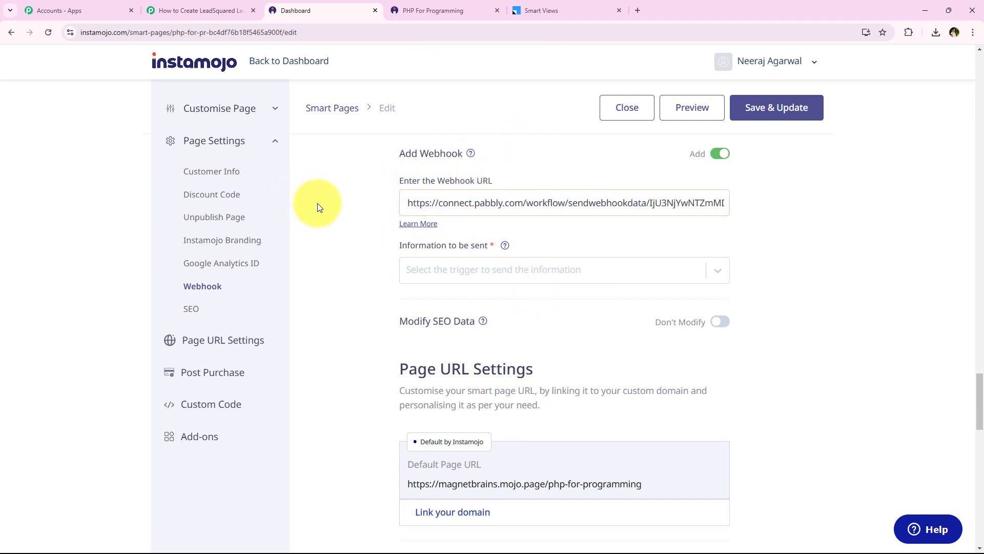
Step: Send the webhook on Successful Payments and confirm Save & Update for the page
{"action": "left_click_drag", "start_coordinate": [397, 246], "coordinate": [493, 251]}
{"action": "left_click", "coordinate": [396, 286]}
{"action": "left_click", "coordinate": [449, 265]}
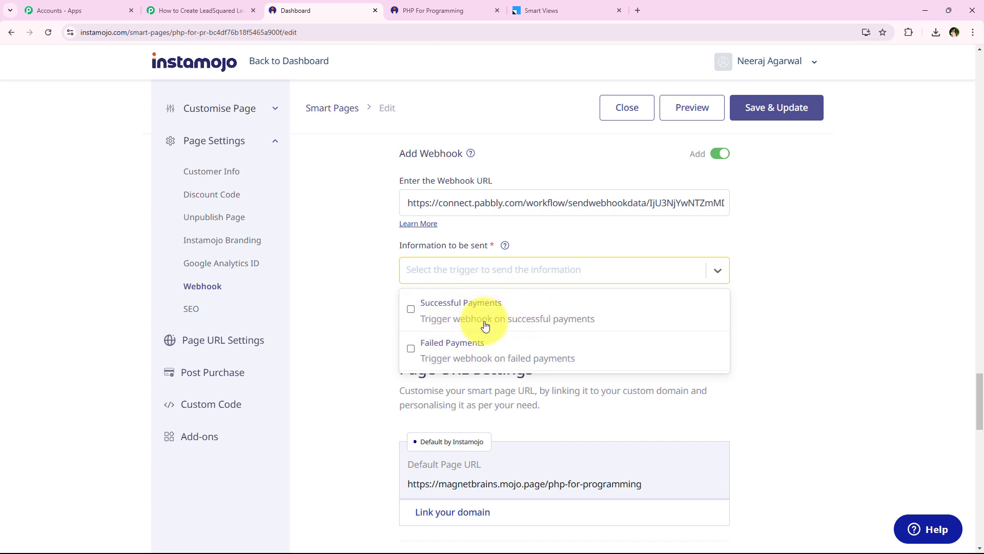
{"action": "left_click", "coordinate": [527, 323]}
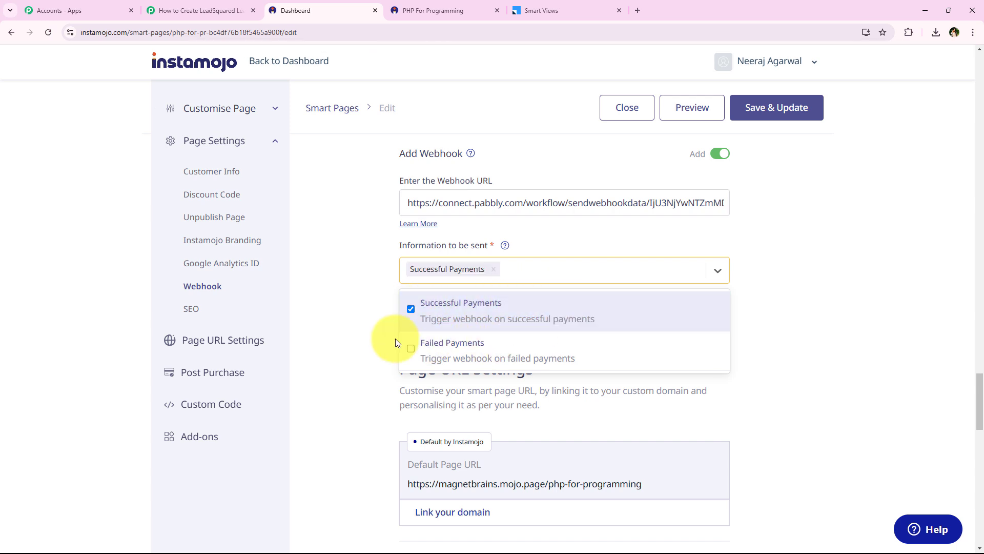
{"action": "left_click", "coordinate": [365, 246]}
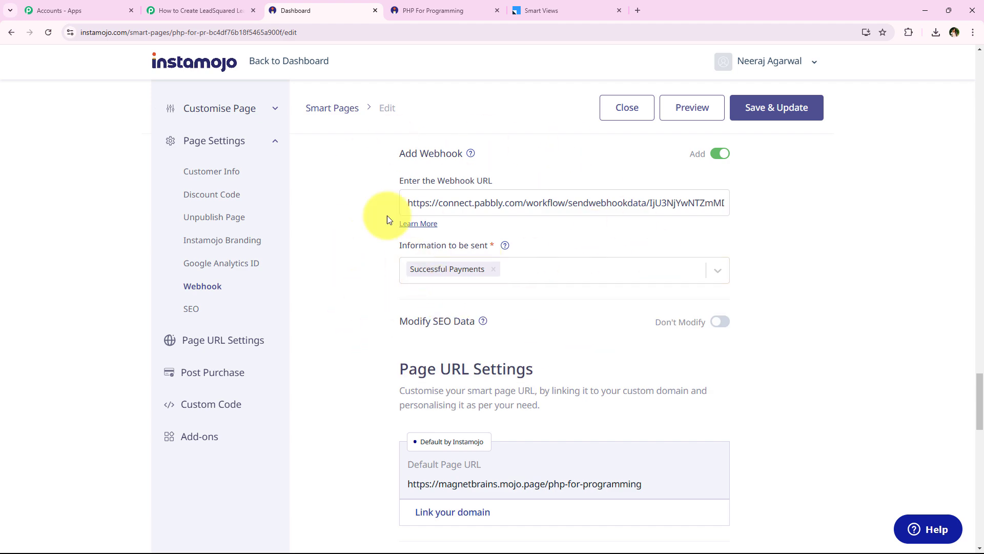
{"action": "left_click", "coordinate": [770, 108]}
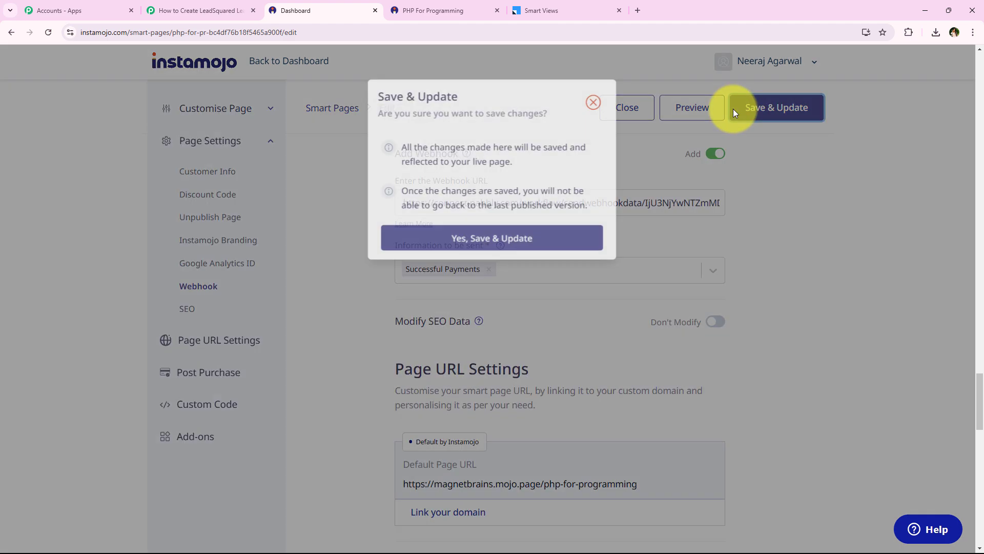
{"action": "left_click", "coordinate": [479, 239]}
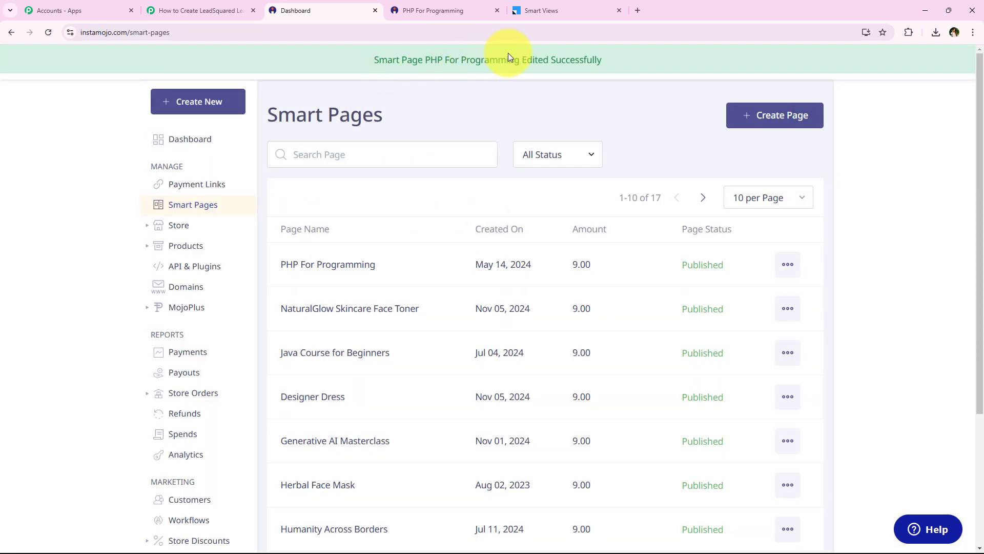
{"action": "left_click", "coordinate": [191, 11]}
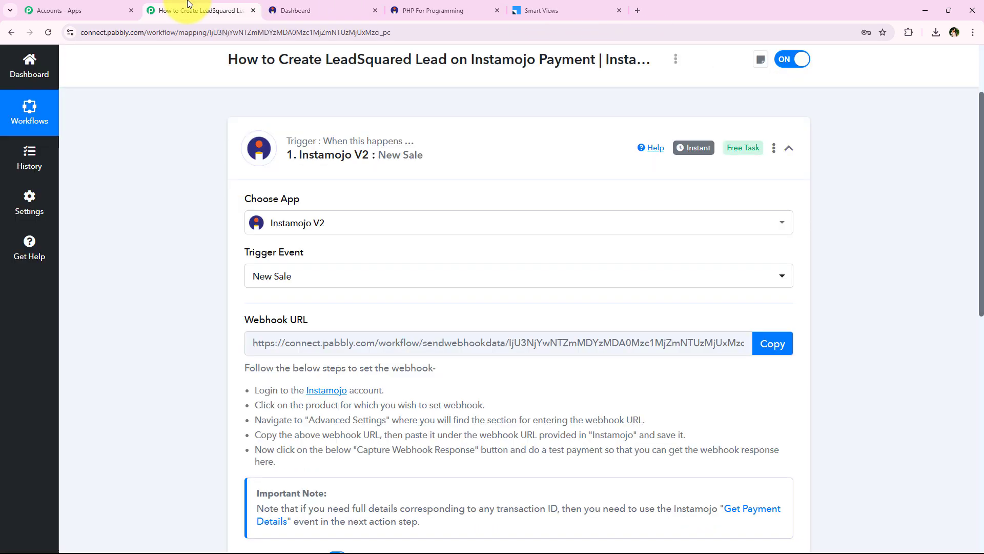
{"action": "scroll", "coordinate": [175, 173], "scroll_direction": "down", "scroll_amount": 1}
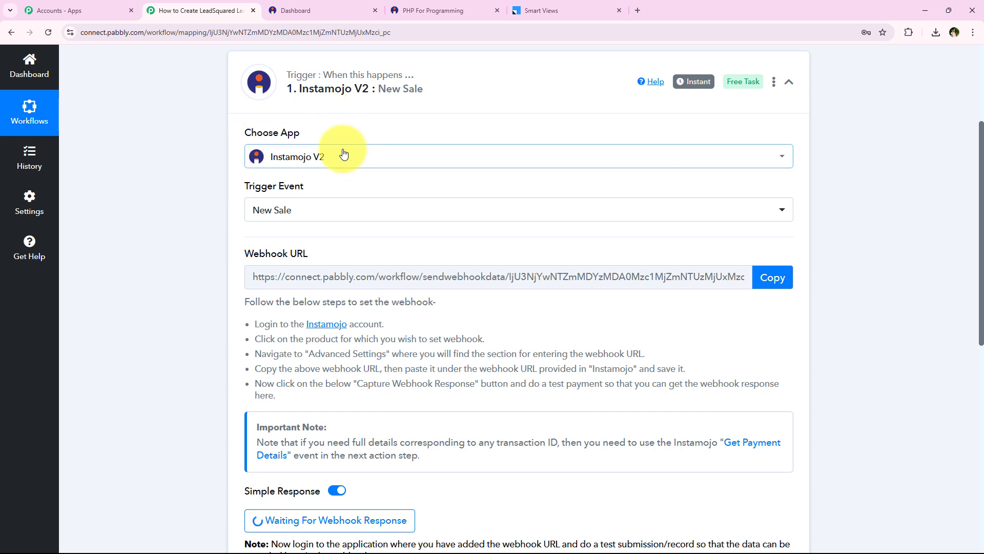
{"action": "scroll", "coordinate": [198, 247], "scroll_direction": "down", "scroll_amount": 1}
{"action": "scroll", "coordinate": [199, 247], "scroll_direction": "down", "scroll_amount": 4}
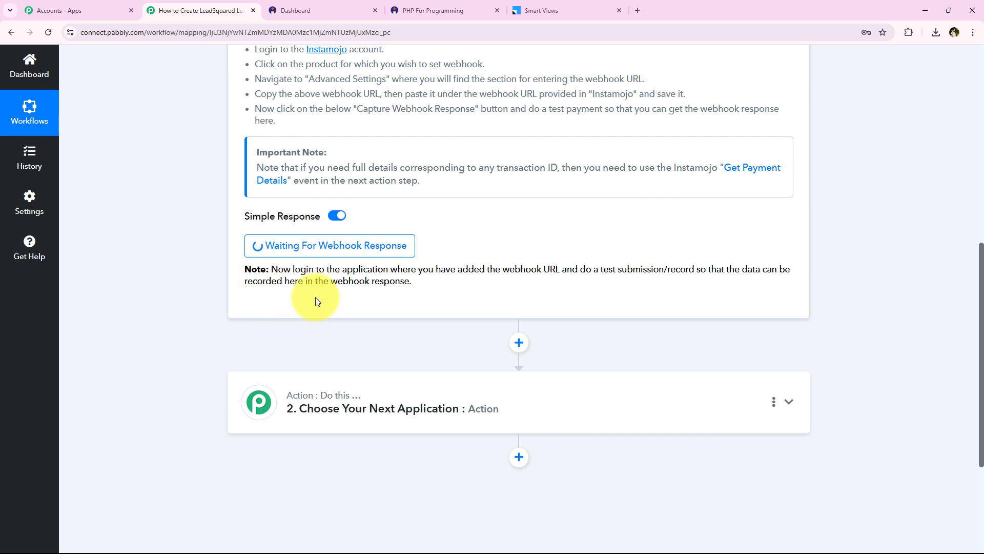
{"action": "left_click_drag", "start_coordinate": [581, 270], "coordinate": [696, 272]}
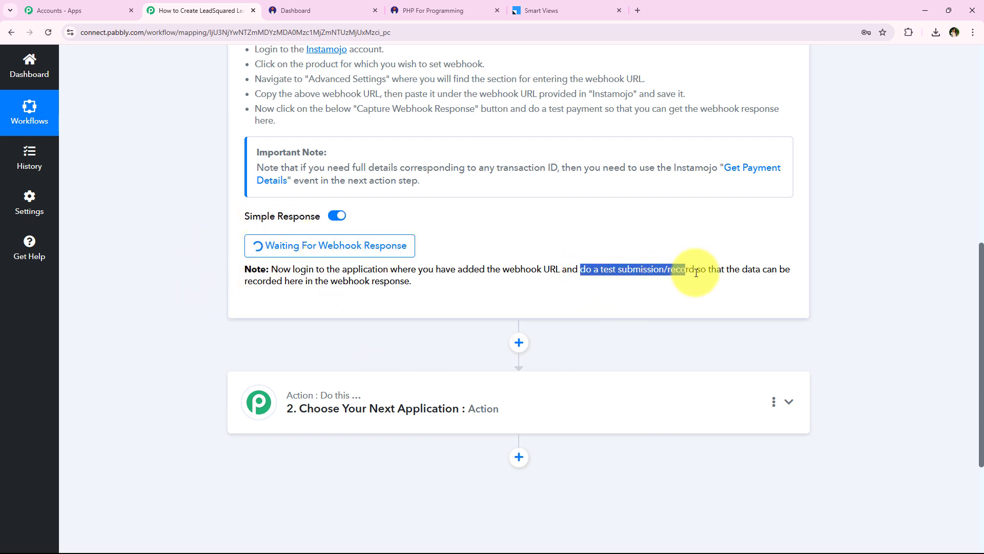
{"action": "left_click", "coordinate": [146, 312]}
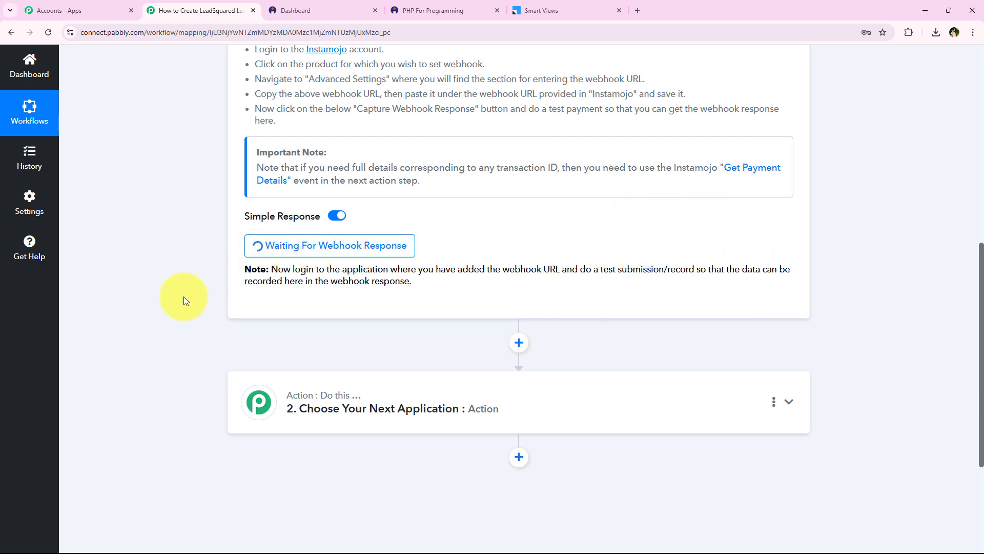
{"action": "scroll", "coordinate": [593, 395], "scroll_direction": "up", "scroll_amount": 3}
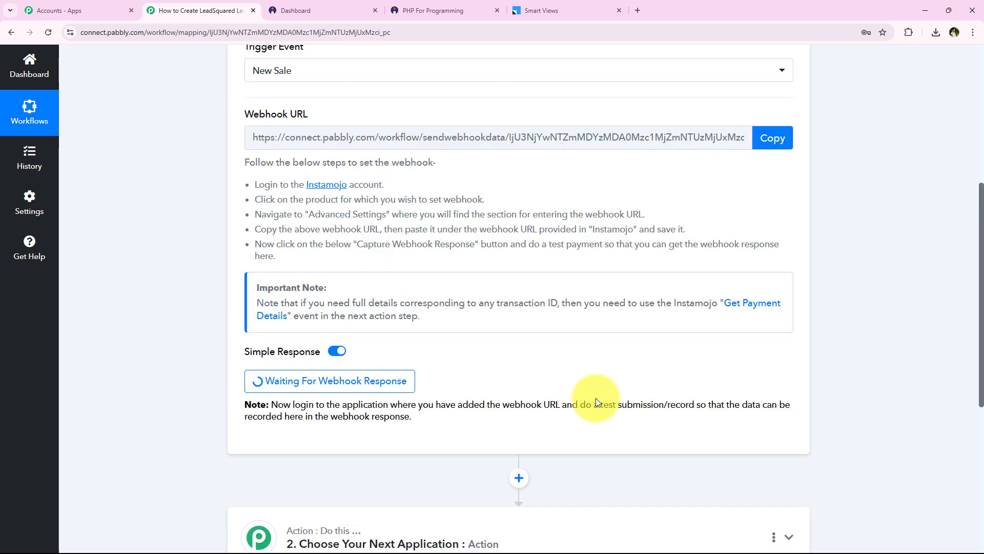
Step: Close the old tab, view the published PHP For Programming page and click Enroll Now
{"action": "left_click", "coordinate": [326, 4]}
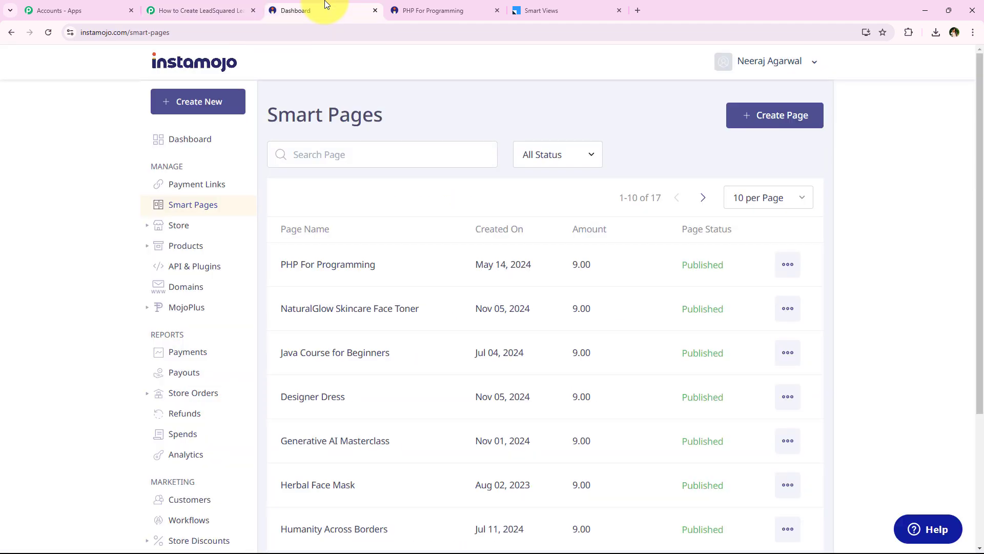
{"action": "left_click", "coordinate": [497, 11]}
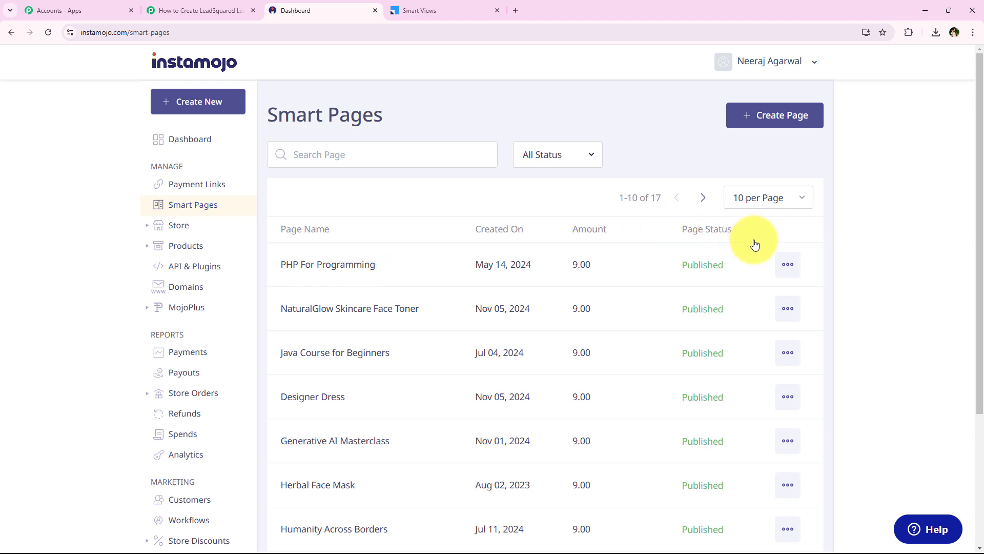
{"action": "left_click", "coordinate": [788, 265]}
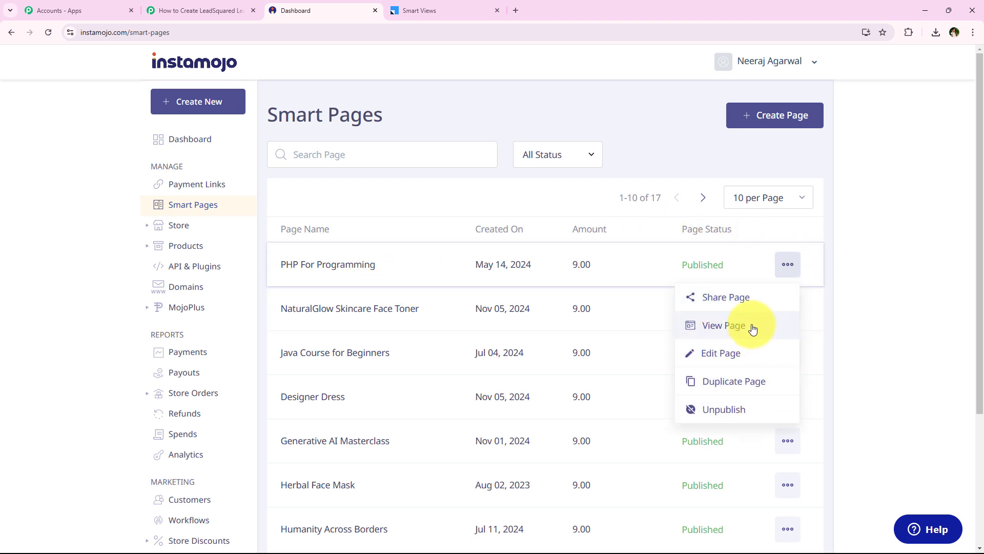
{"action": "left_click", "coordinate": [749, 329]}
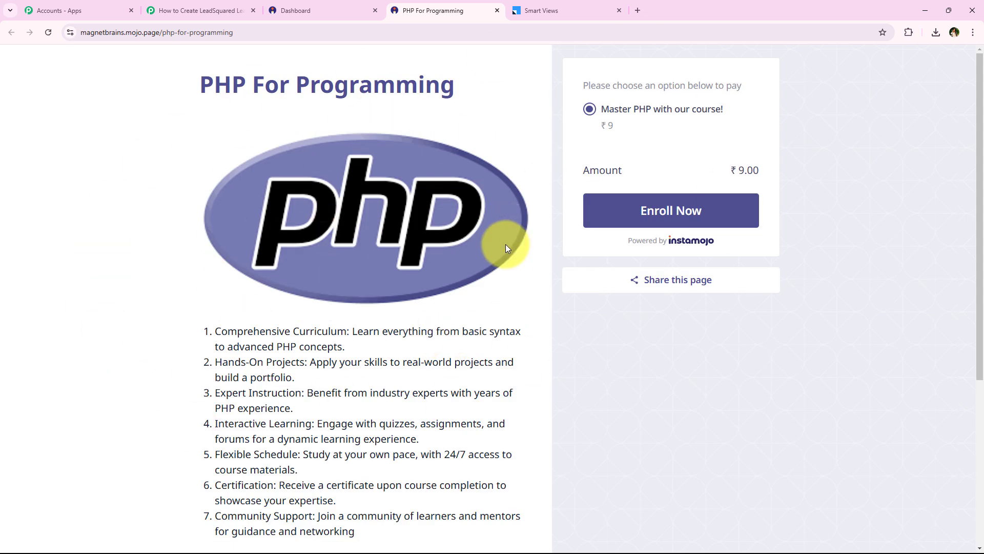
{"action": "left_click", "coordinate": [717, 210]}
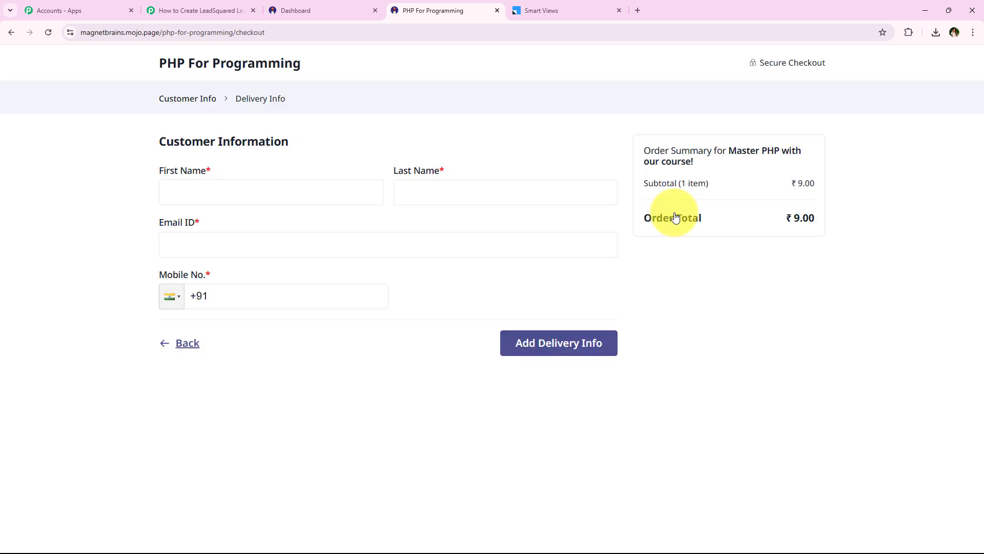
Step: Fill in the buyer's name, e-mail and mobile number from saved details
{"action": "left_click", "coordinate": [169, 195]}
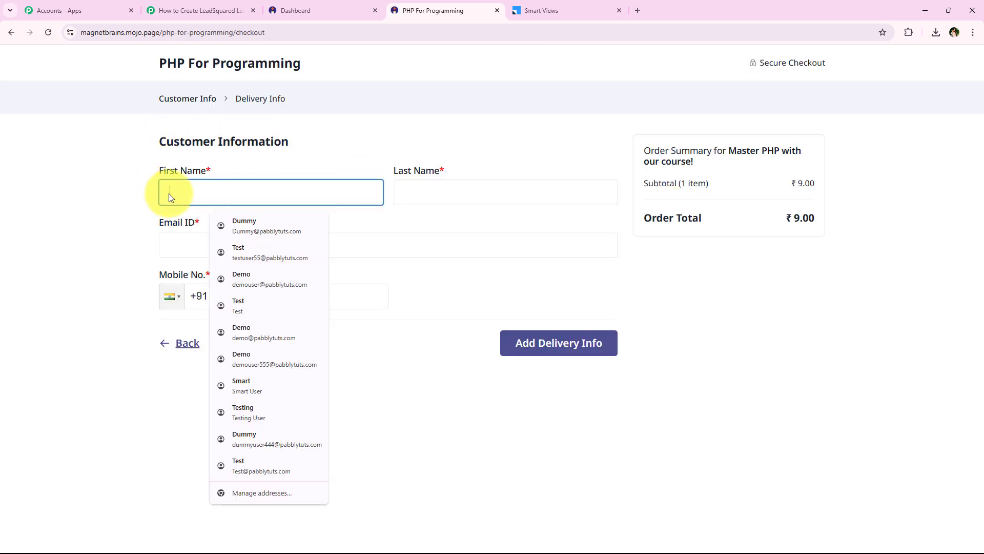
{"action": "left_click", "coordinate": [300, 256]}
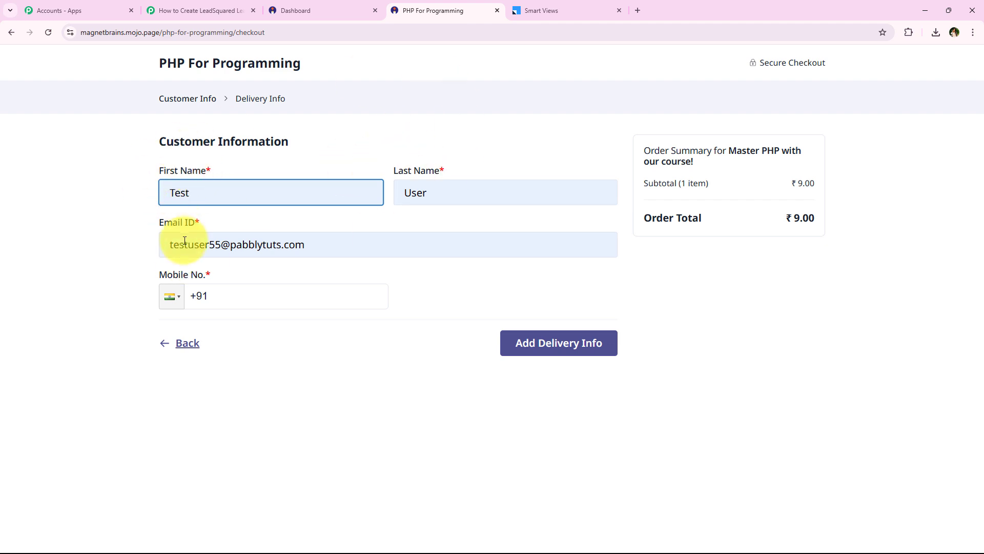
{"action": "left_click", "coordinate": [211, 244]}
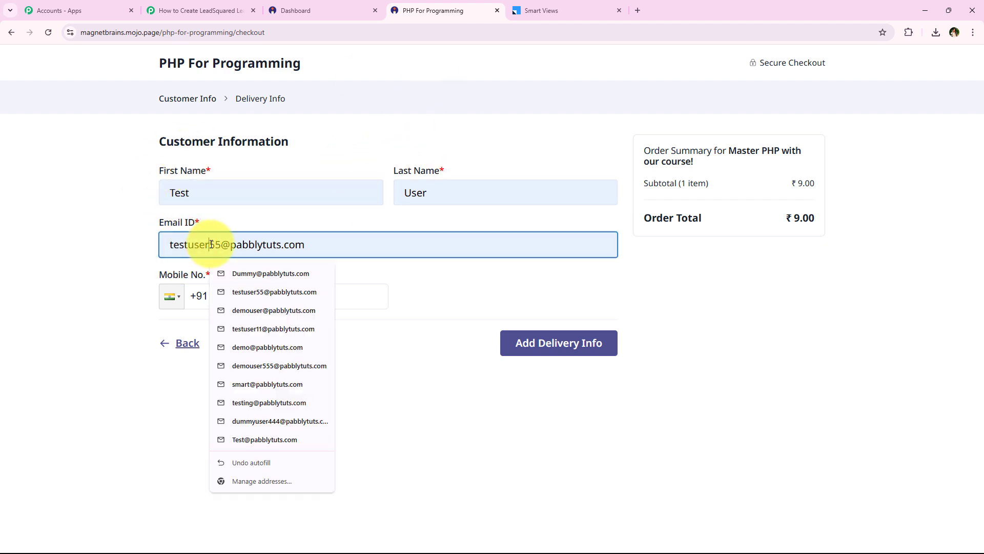
{"action": "type", "text": "14"}
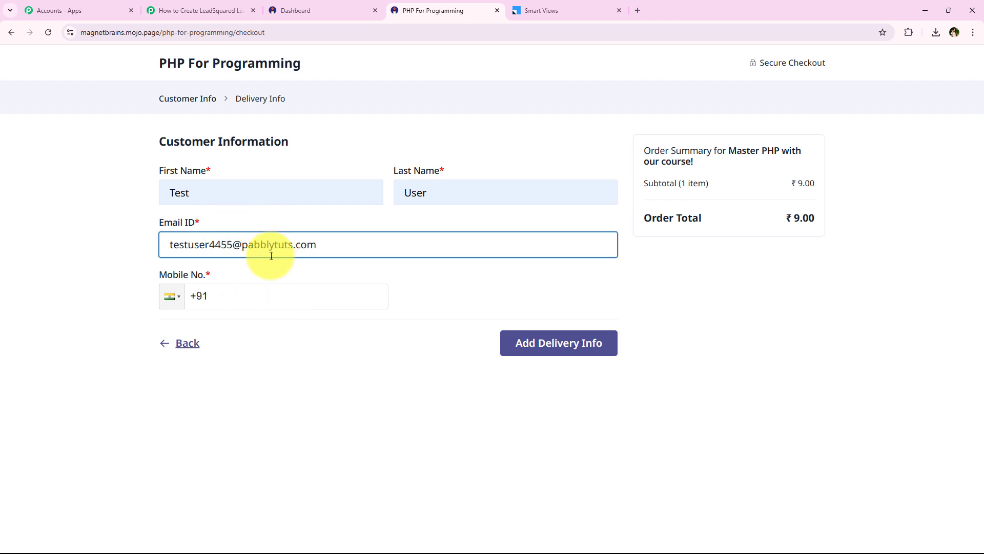
{"action": "left_click", "coordinate": [336, 295]}
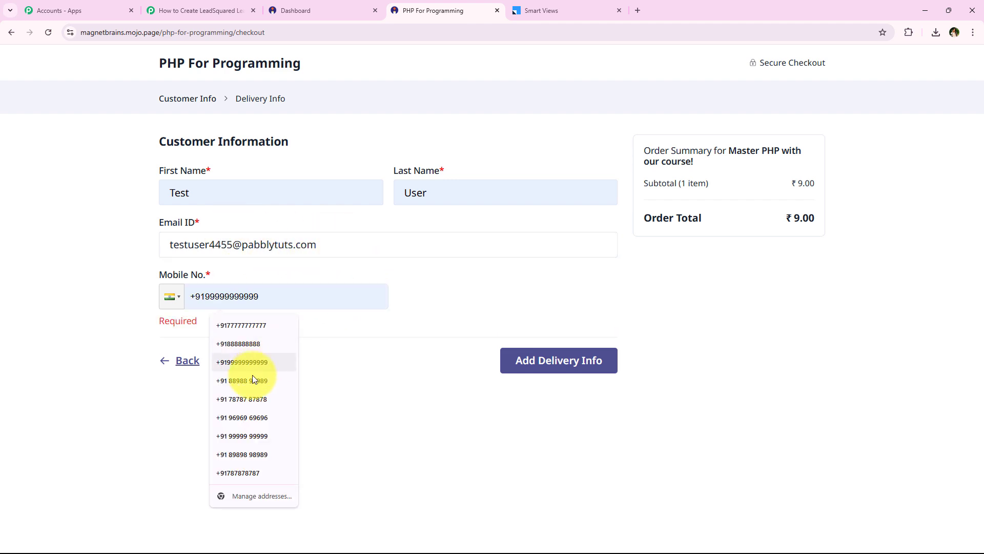
{"action": "left_click", "coordinate": [242, 420]}
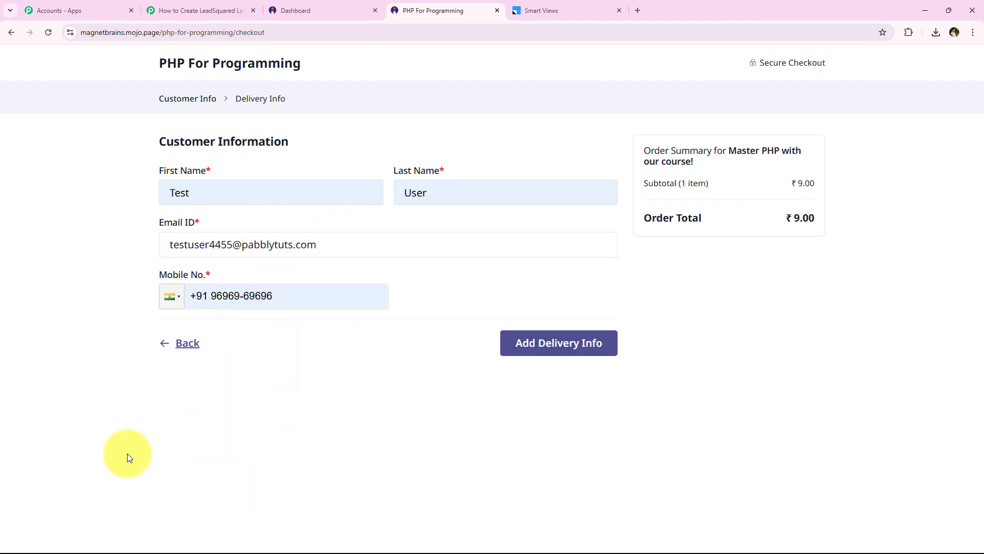
{"action": "left_click", "coordinate": [557, 340]}
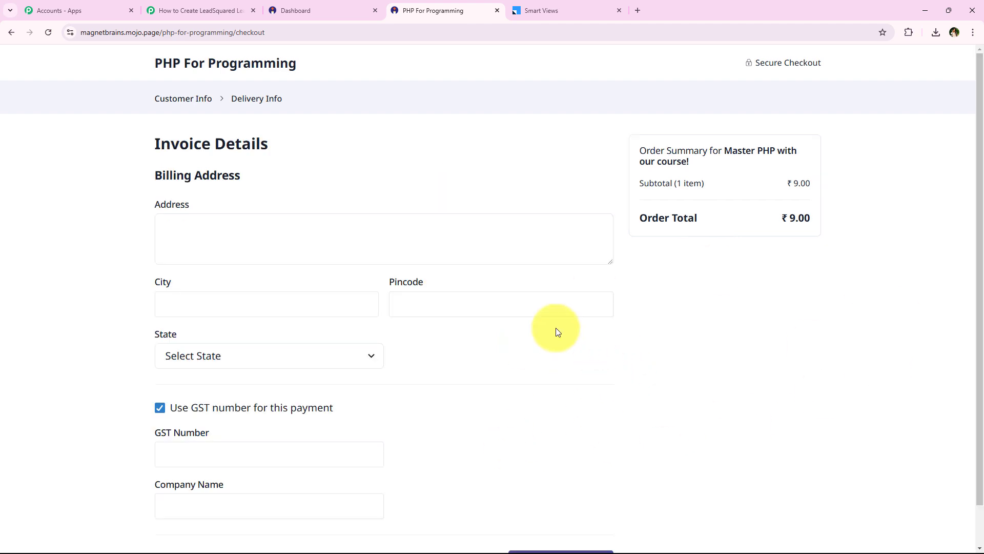
Step: Autofill the billing address, untick the GST option and proceed to pay
{"action": "left_click", "coordinate": [303, 214]}
{"action": "left_click", "coordinate": [265, 334]}
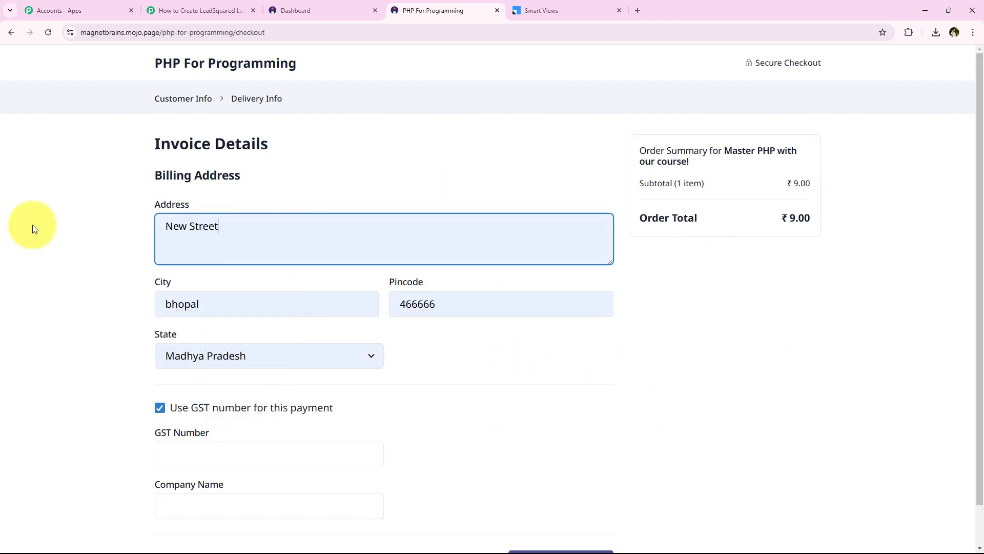
{"action": "left_click", "coordinate": [108, 384]}
{"action": "scroll", "coordinate": [108, 385], "scroll_direction": "down", "scroll_amount": 1}
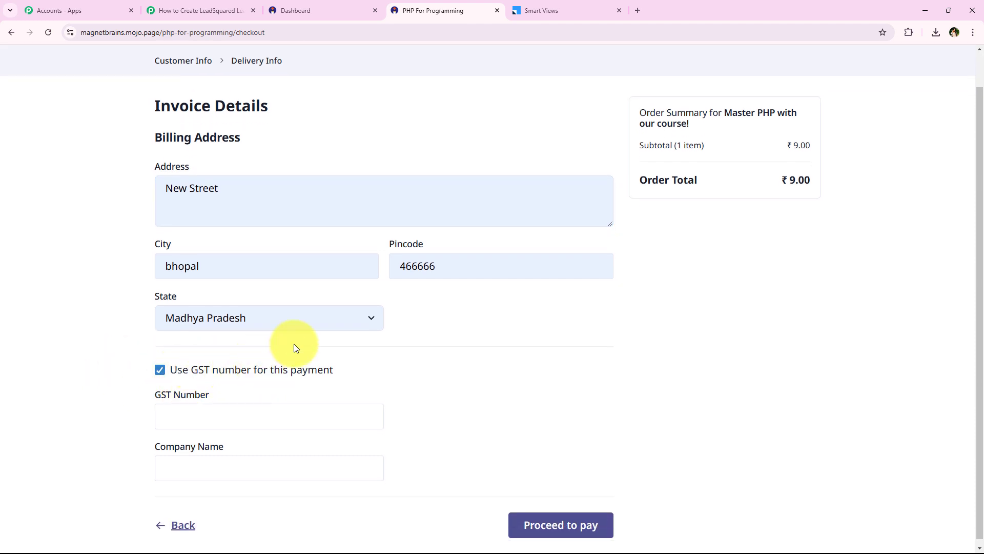
{"action": "left_click", "coordinate": [160, 370]}
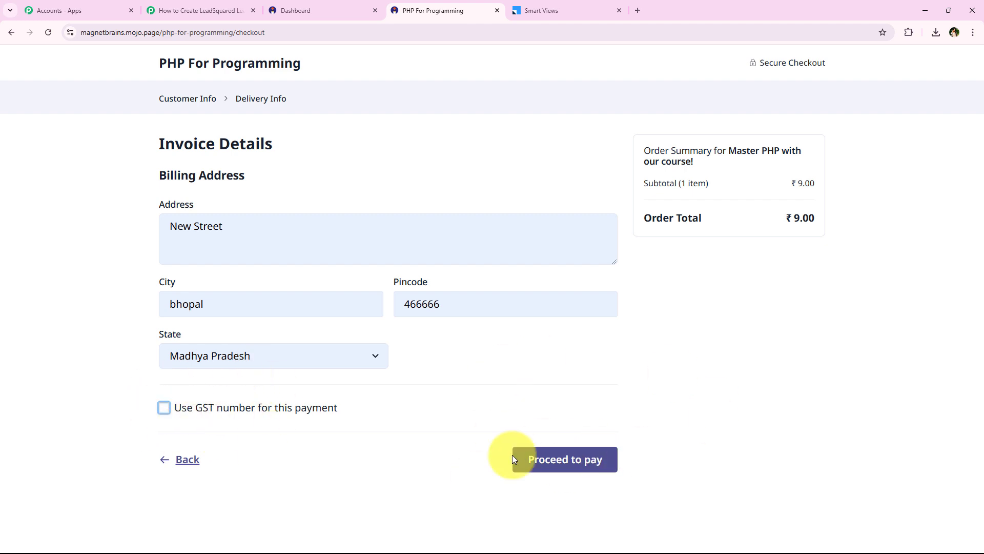
{"action": "left_click", "coordinate": [528, 460]}
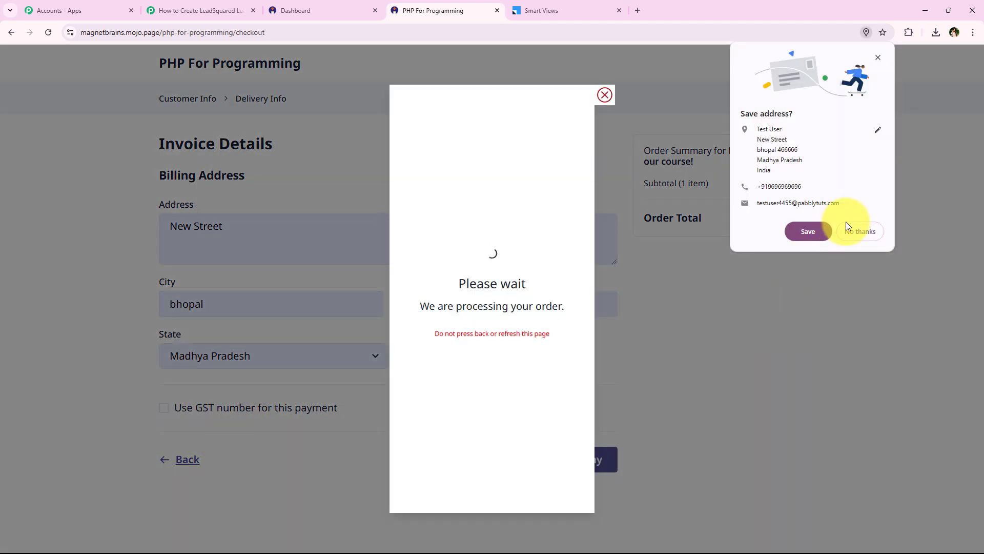
Step: Pay the ₹9 for the course by credit/debit card using the saved card details
{"action": "left_click", "coordinate": [849, 228]}
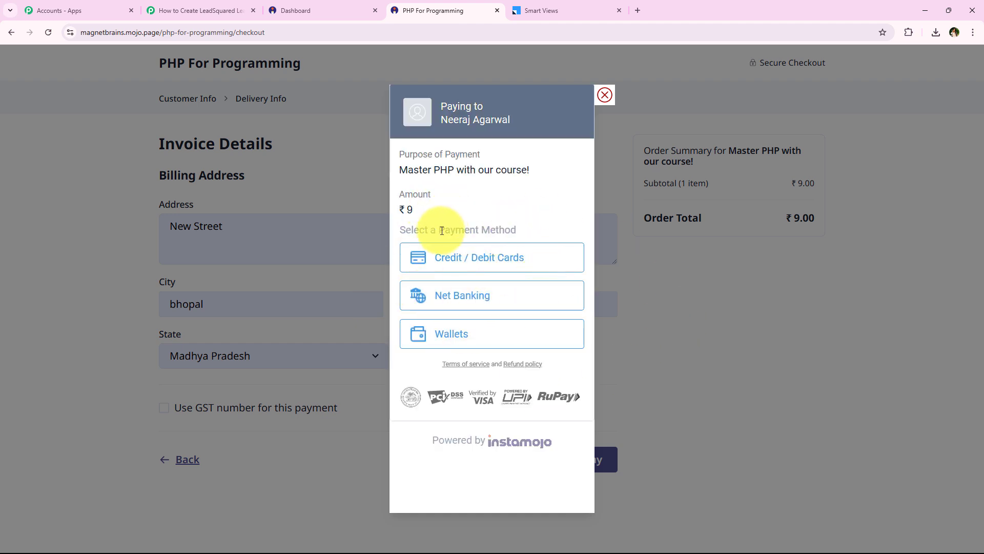
{"action": "left_click_drag", "start_coordinate": [438, 231], "coordinate": [516, 234]}
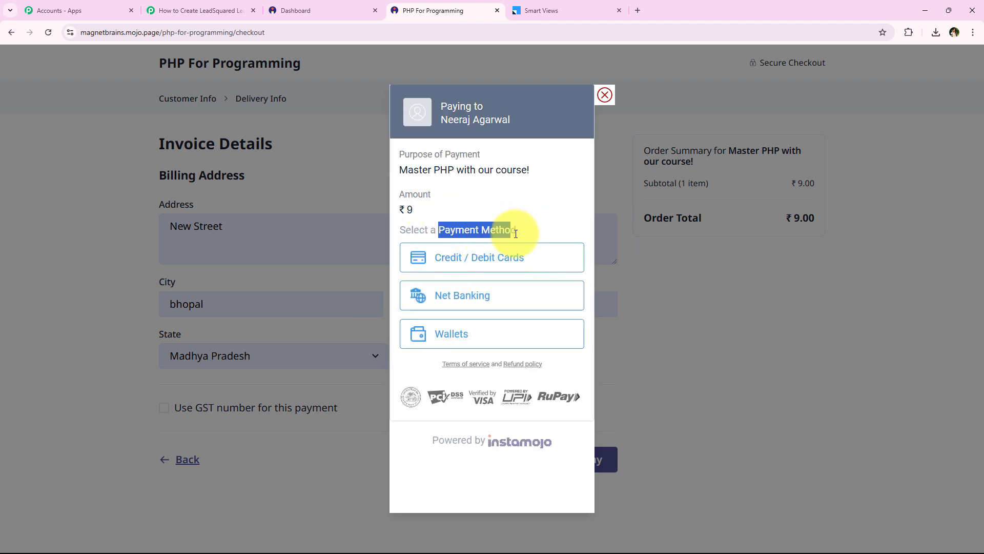
{"action": "left_click", "coordinate": [527, 268]}
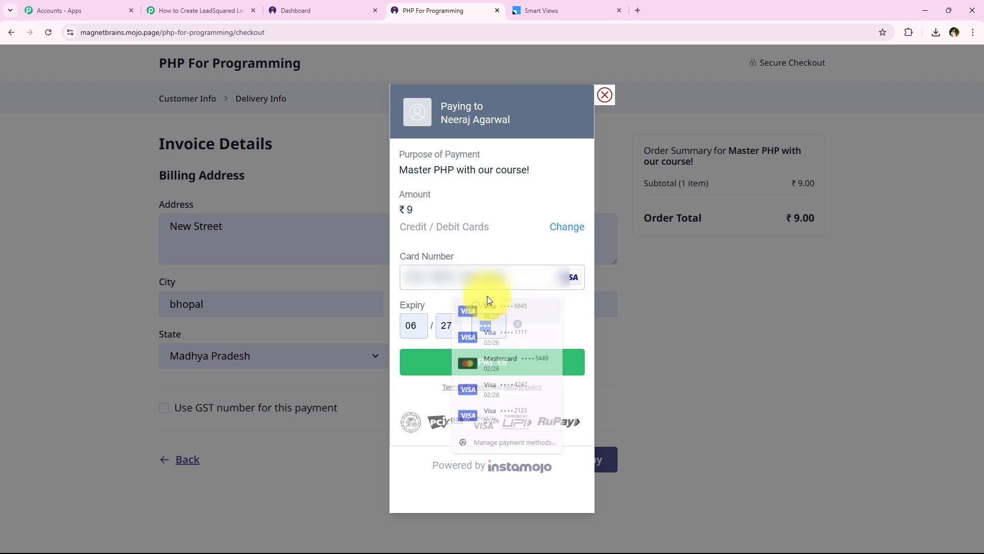
{"action": "left_click", "coordinate": [487, 301]}
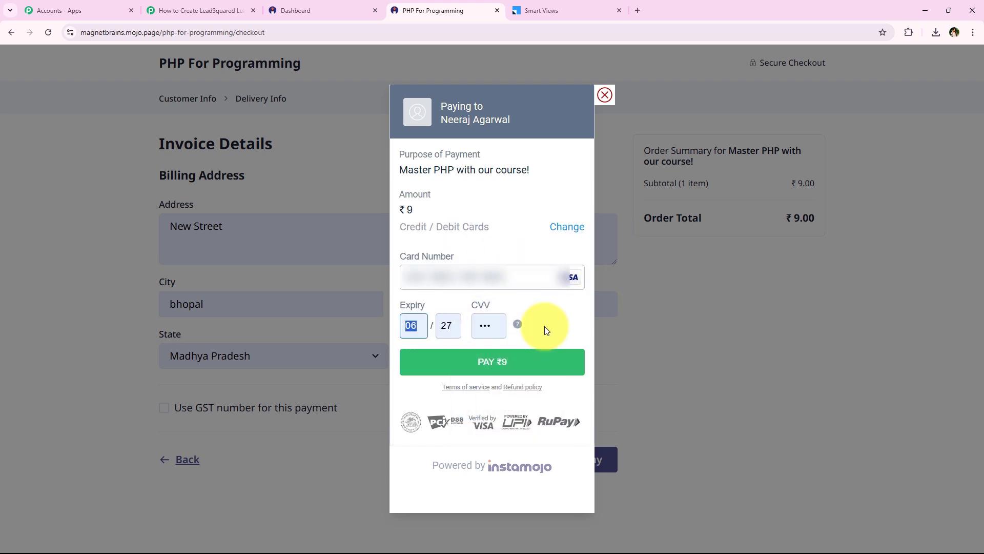
{"action": "left_click", "coordinate": [484, 373]}
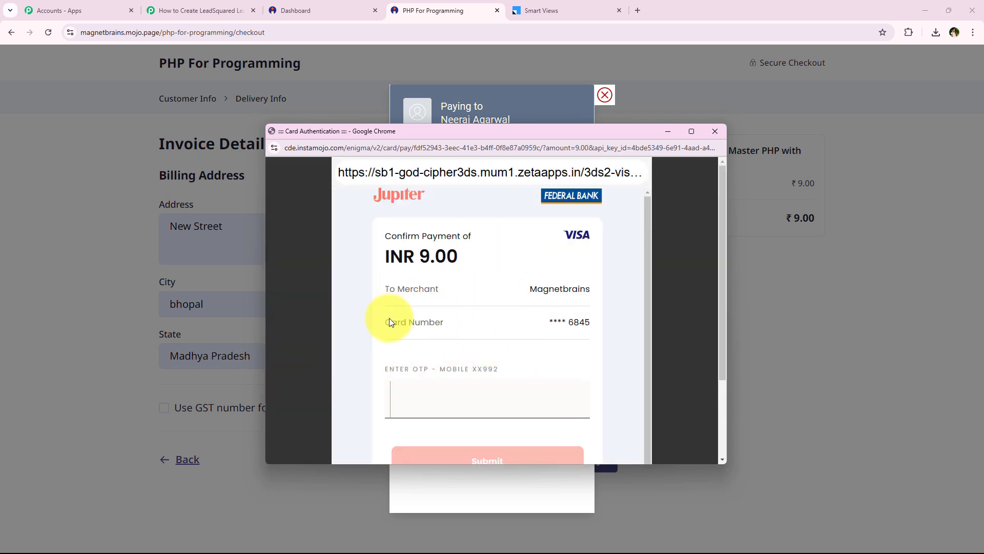
Step: Paste the OTP into the card verification popup and submit it
{"action": "scroll", "coordinate": [439, 356], "scroll_direction": "down", "scroll_amount": 1}
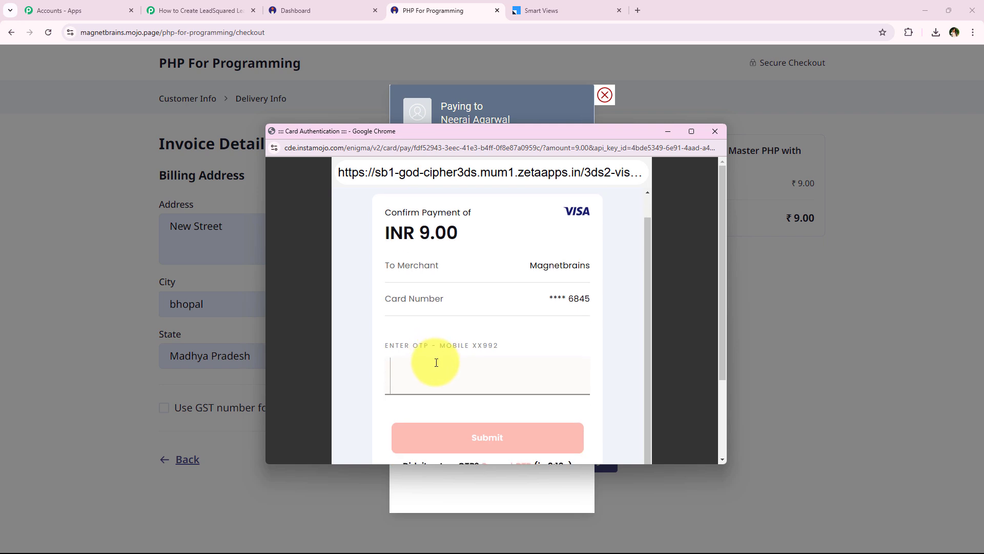
{"action": "key", "text": "ctrl+v"}
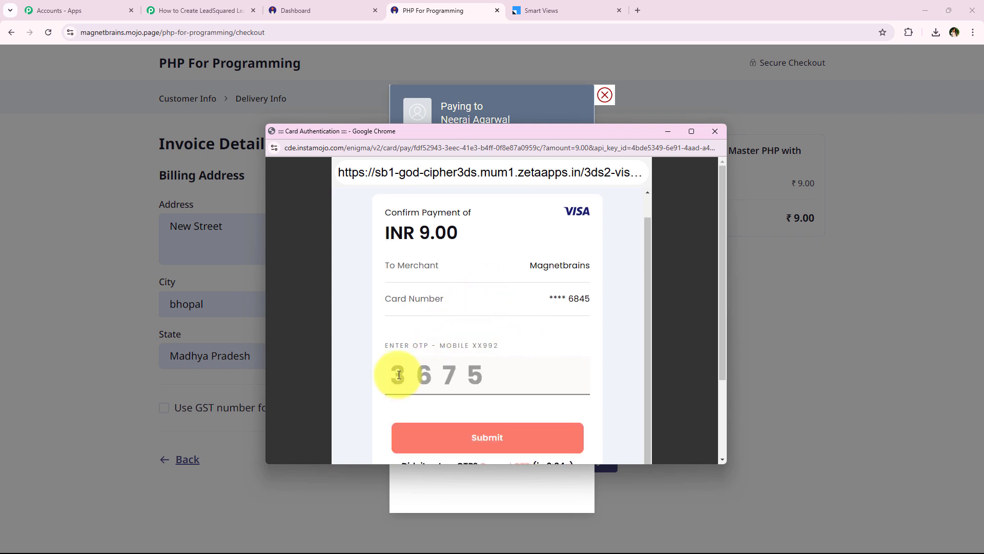
{"action": "left_click", "coordinate": [467, 437]}
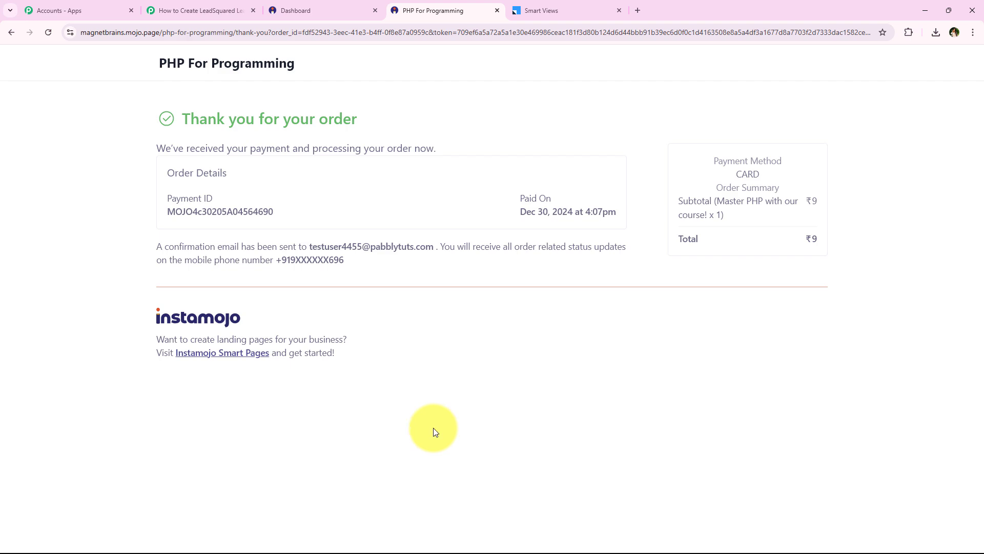
Step: Check the captured Buyer Name, Buyer Phone and Buyer Email, then collapse the Instamojo trigger
{"action": "left_click", "coordinate": [195, 10]}
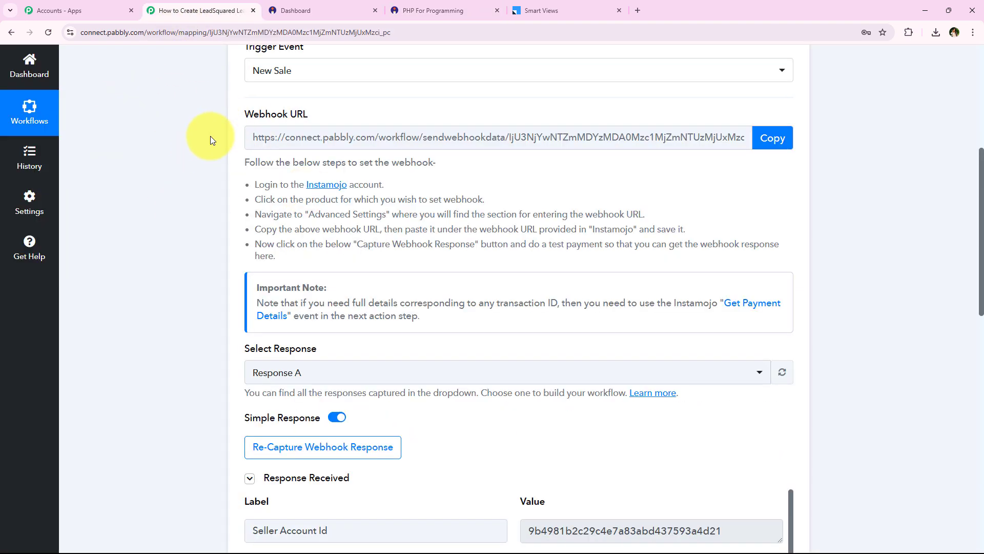
{"action": "middle_click", "coordinate": [204, 147]}
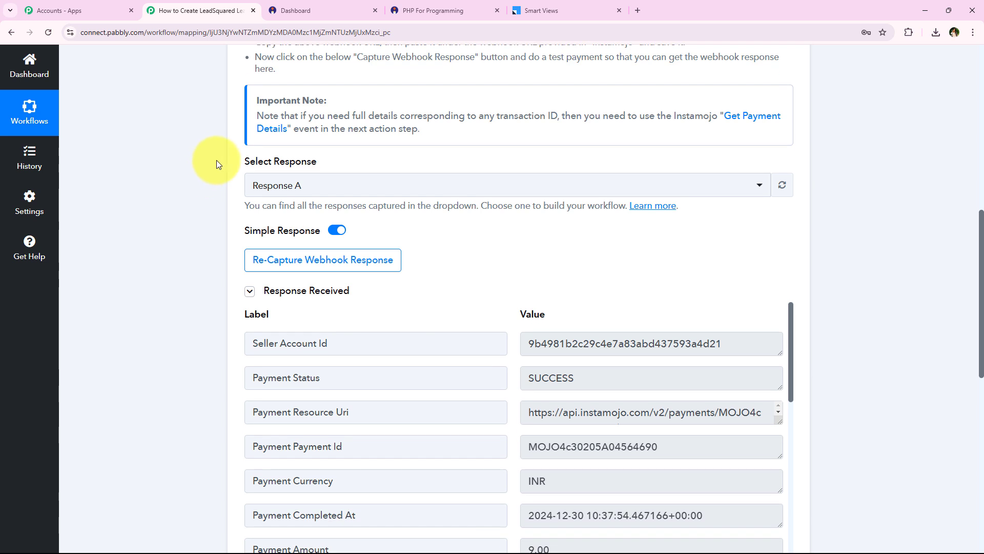
{"action": "scroll", "coordinate": [179, 193], "scroll_direction": "down", "scroll_amount": 3}
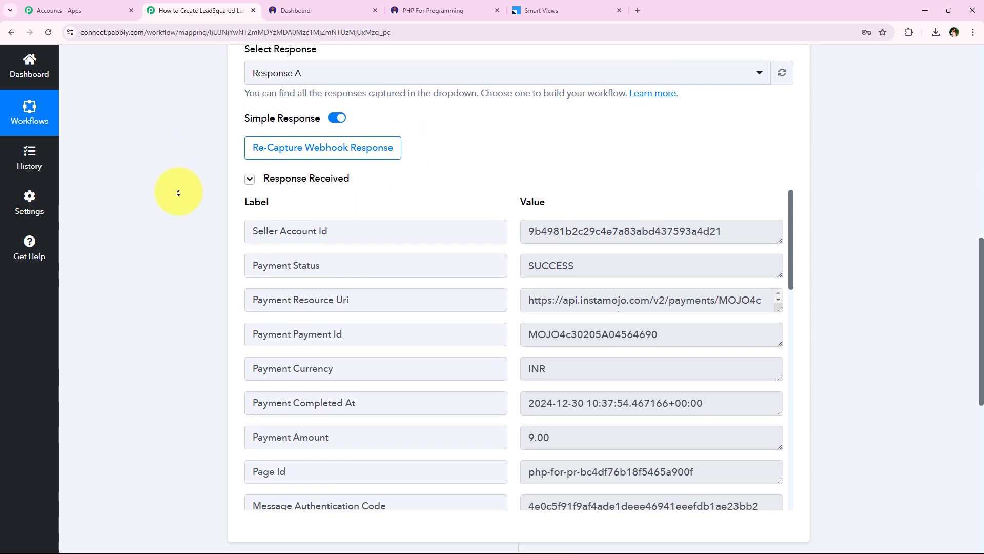
{"action": "left_click_drag", "start_coordinate": [793, 178], "coordinate": [784, 429]}
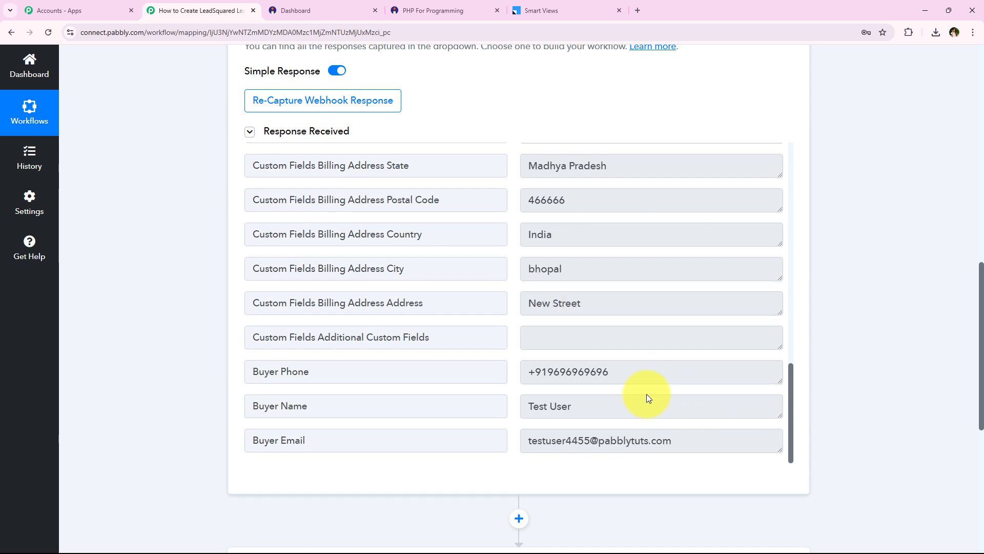
{"action": "left_click_drag", "start_coordinate": [648, 398], "coordinate": [497, 408]}
{"action": "left_click_drag", "start_coordinate": [689, 366], "coordinate": [453, 369]}
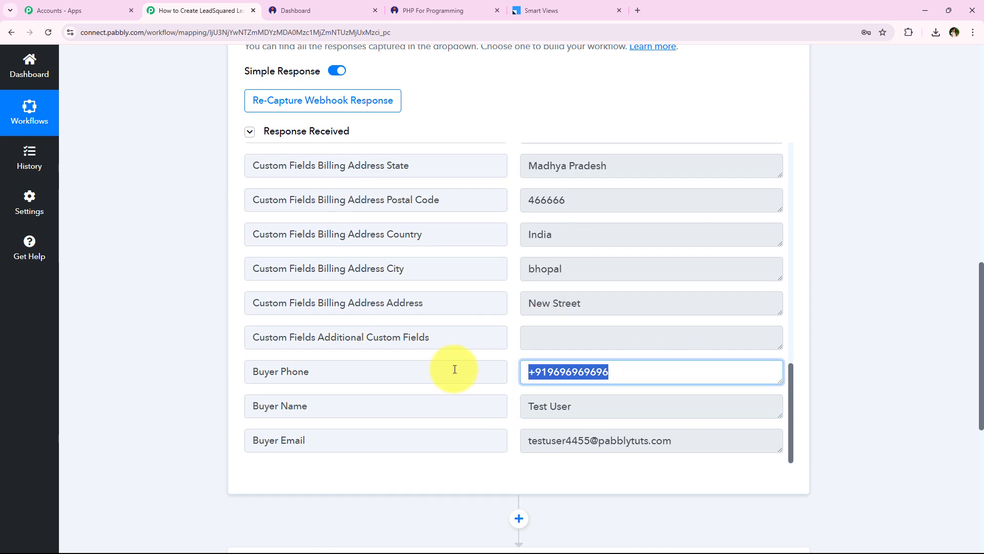
{"action": "left_click_drag", "start_coordinate": [738, 442], "coordinate": [423, 448]}
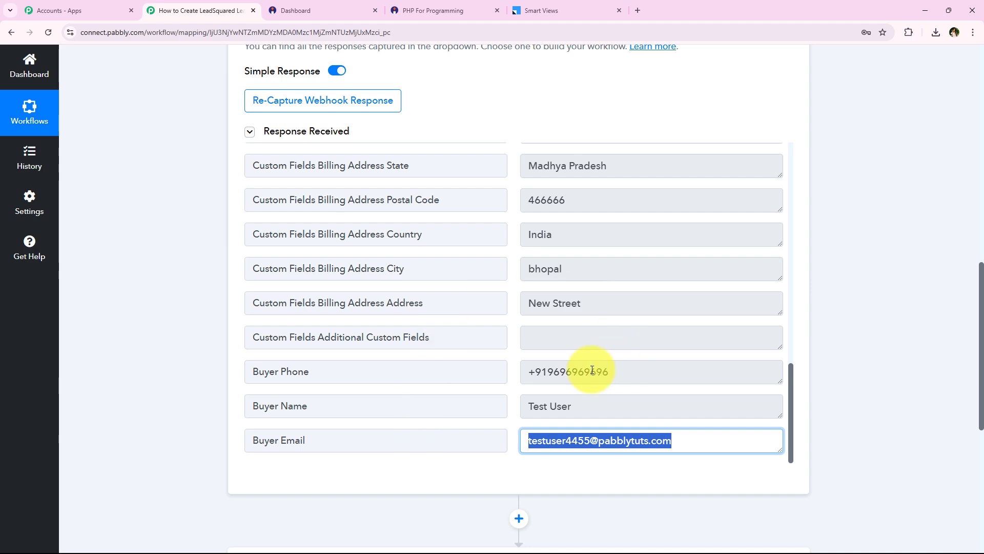
{"action": "scroll", "coordinate": [500, 369], "scroll_direction": "up", "scroll_amount": 3}
{"action": "scroll", "coordinate": [528, 384], "scroll_direction": "down", "scroll_amount": 1}
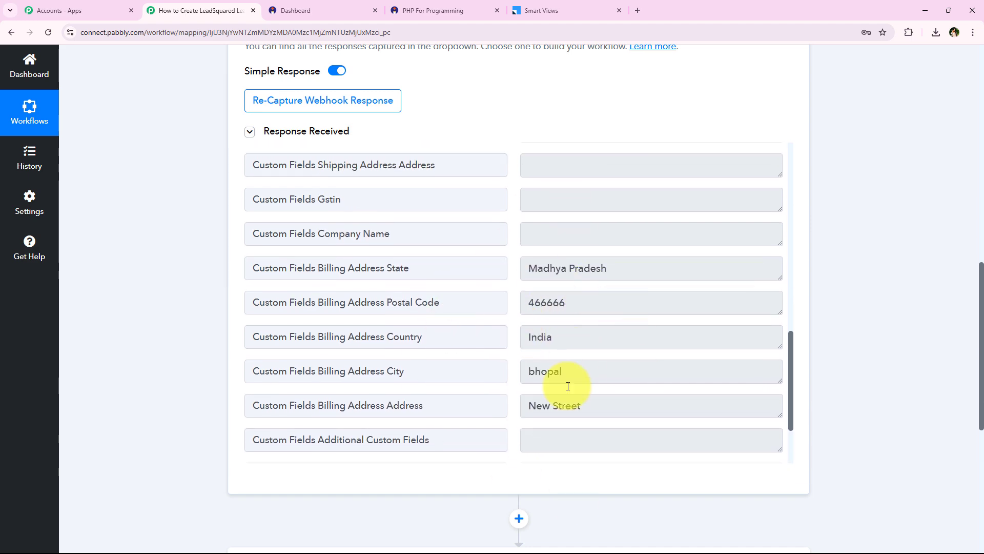
{"action": "scroll", "coordinate": [194, 359], "scroll_direction": "up", "scroll_amount": 10}
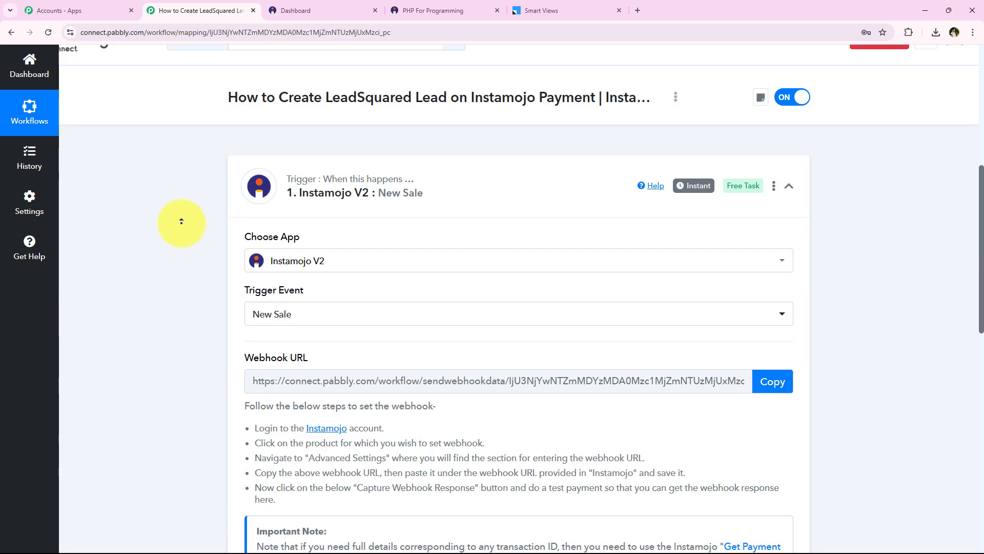
{"action": "left_click", "coordinate": [424, 238]}
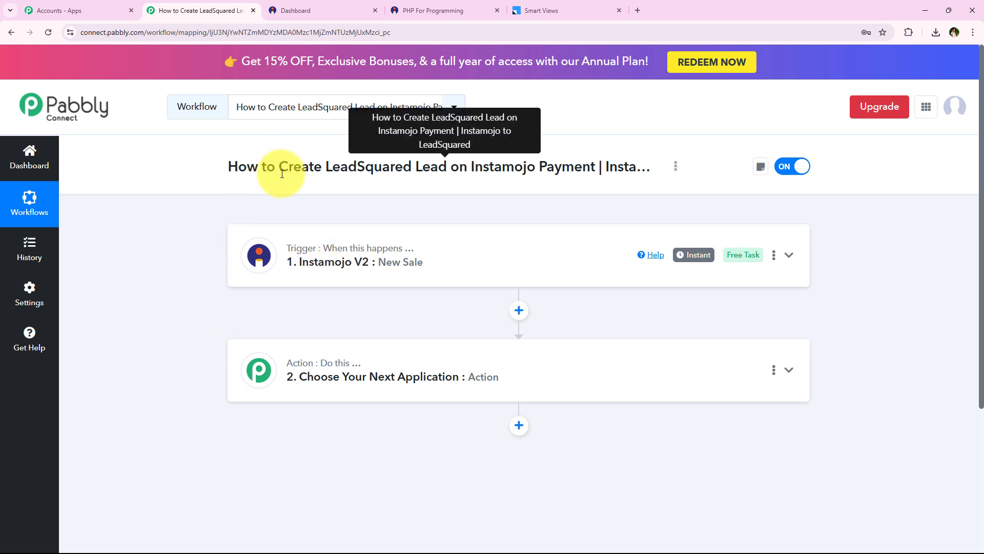
Step: Expand step 2, search 'Leadsq' and pick LeadSquared as the action app
{"action": "left_click_drag", "start_coordinate": [278, 169], "coordinate": [441, 171]}
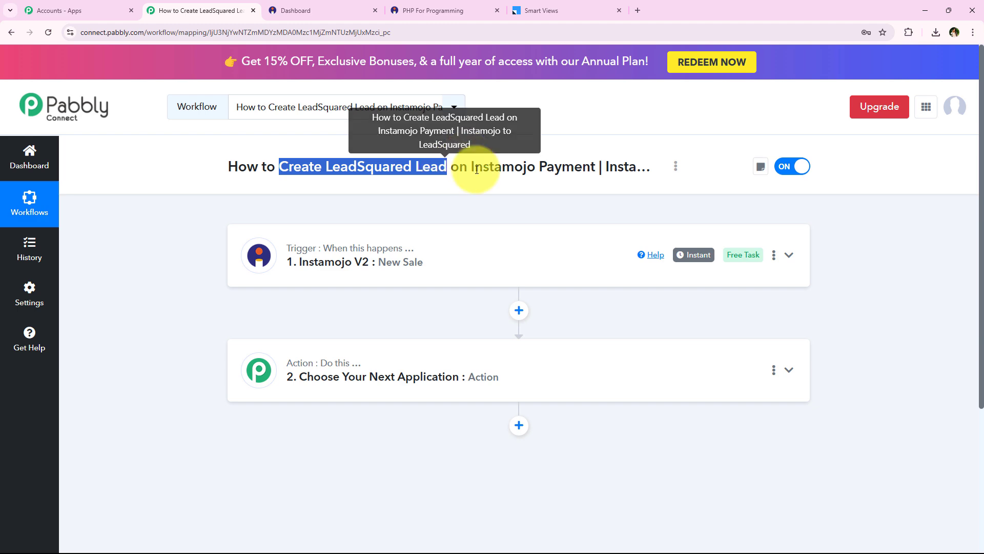
{"action": "left_click", "coordinate": [316, 391]}
{"action": "left_click", "coordinate": [324, 263]}
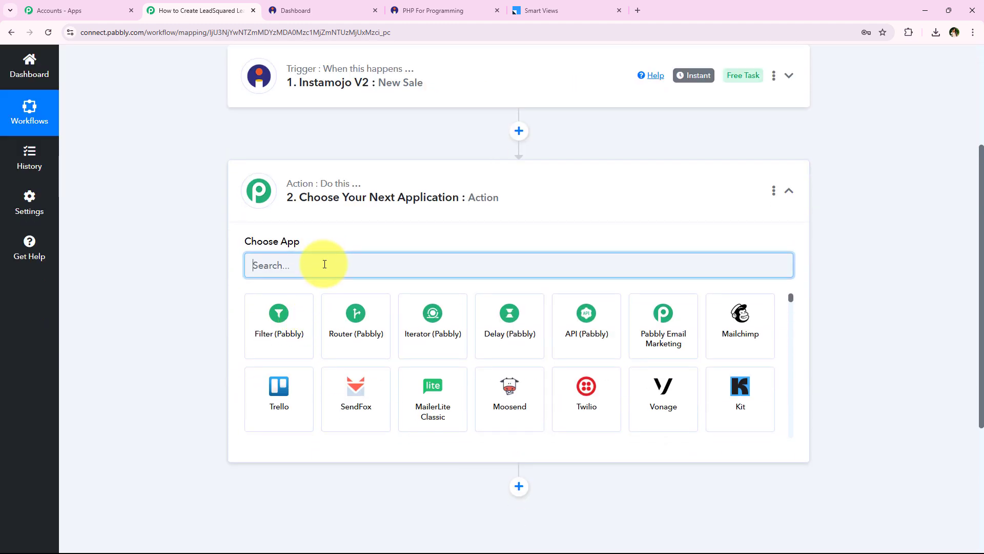
{"action": "type", "text": "Lead"}
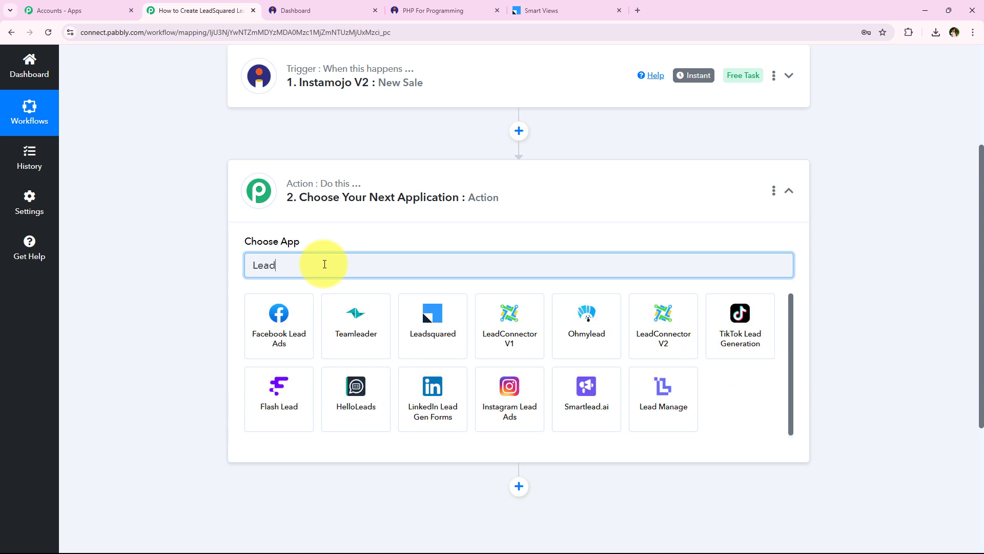
{"action": "type", "text": "sq"}
{"action": "left_click", "coordinate": [296, 337]}
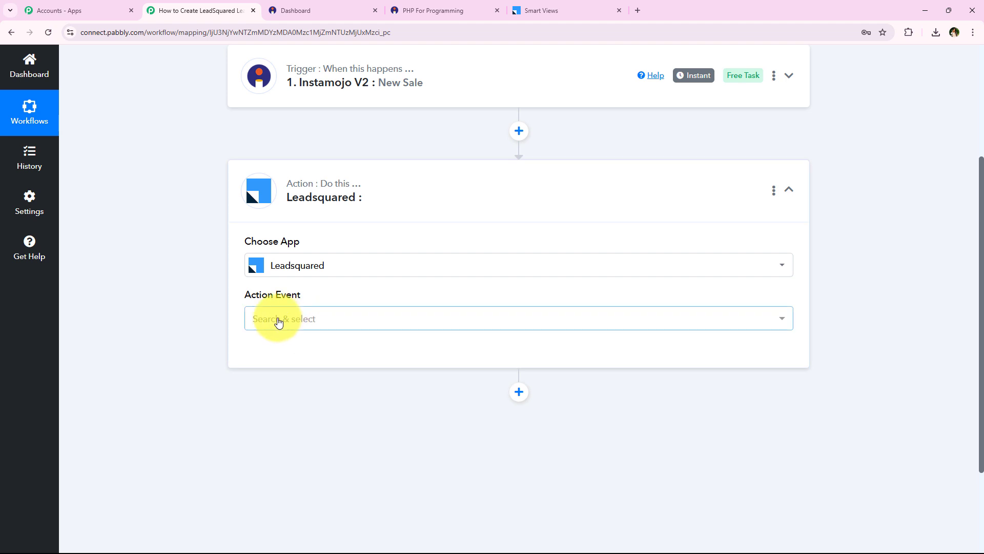
Step: Choose the Create or Update Lead action event and start connecting an account
{"action": "left_click", "coordinate": [278, 322]}
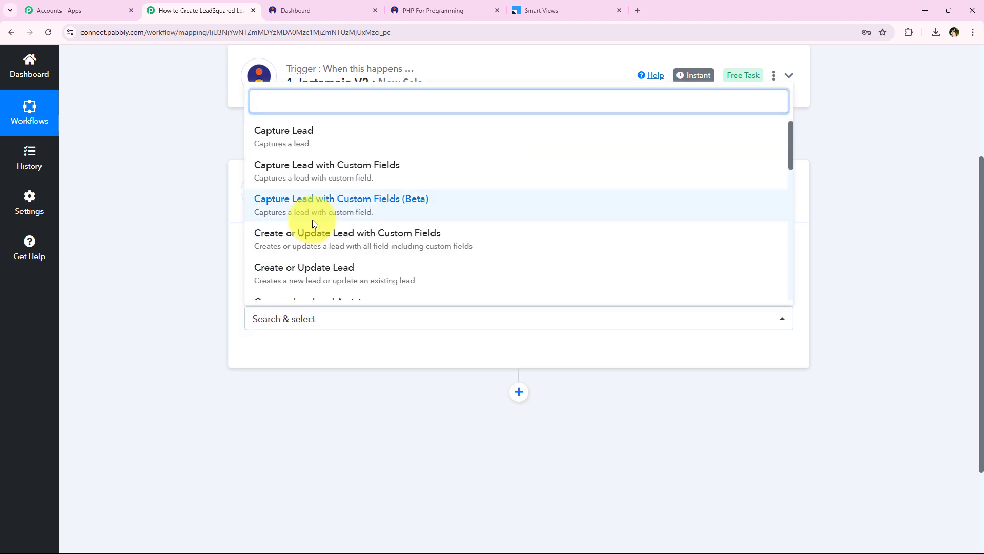
{"action": "left_click", "coordinate": [548, 279]}
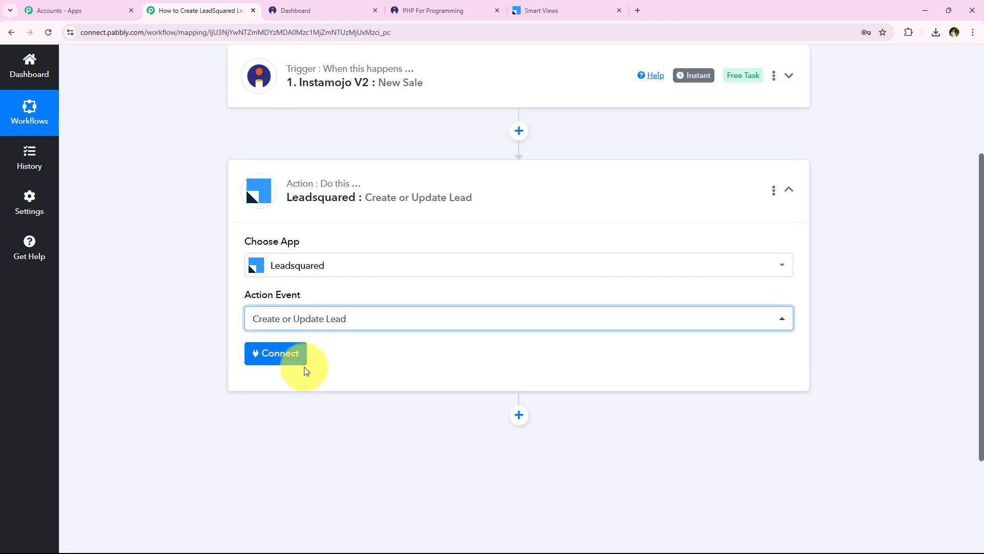
{"action": "left_click", "coordinate": [287, 366]}
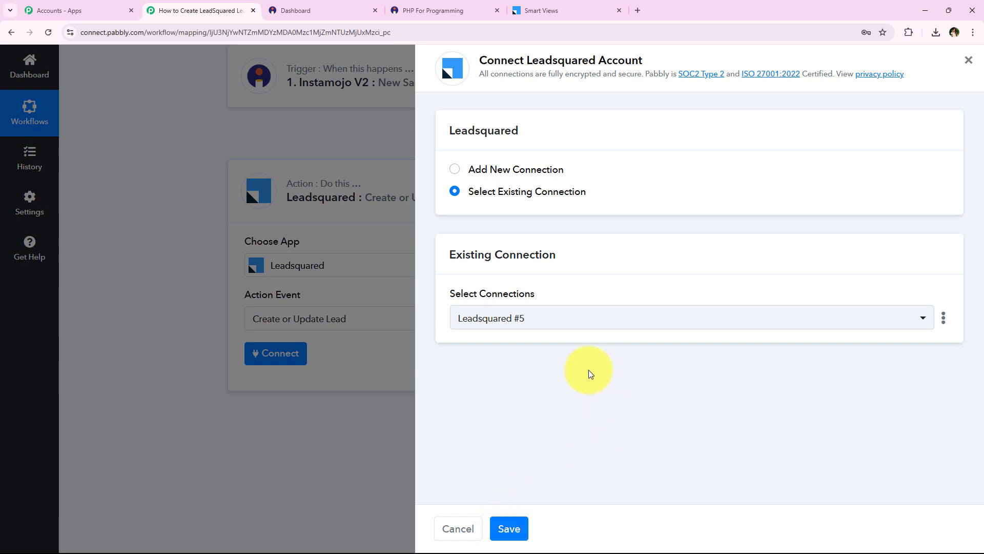
Step: Add a new connection, note the empty Access Key, Secret Key and API Host fields, then go to LeadSquared
{"action": "left_click", "coordinate": [537, 174]}
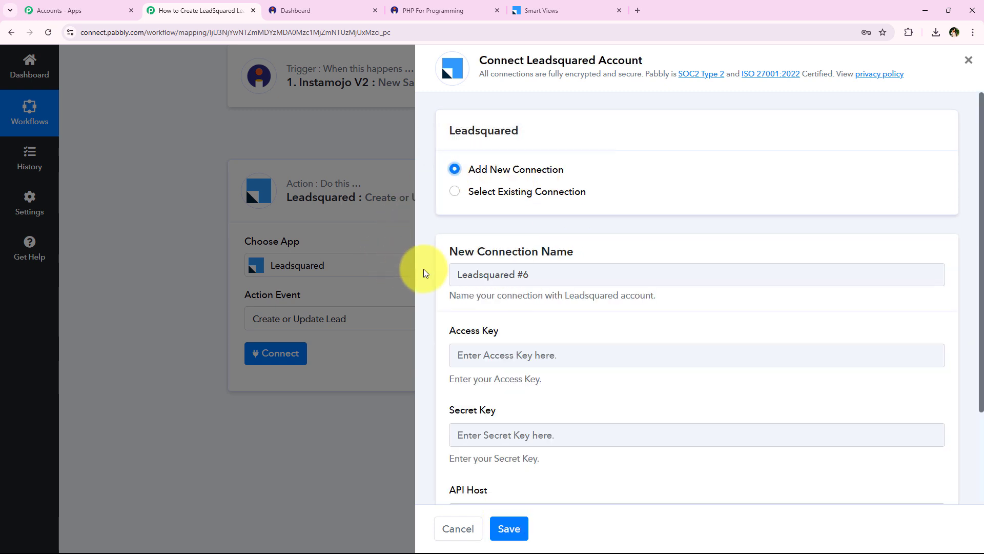
{"action": "scroll", "coordinate": [424, 268], "scroll_direction": "down", "scroll_amount": 3}
{"action": "left_click_drag", "start_coordinate": [450, 232], "coordinate": [523, 232]}
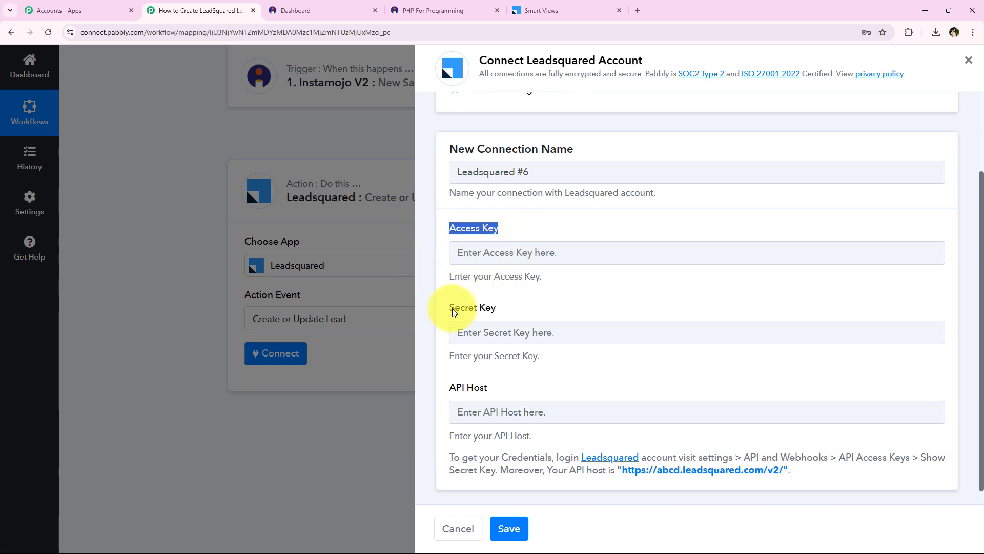
{"action": "left_click_drag", "start_coordinate": [451, 308], "coordinate": [620, 313]}
{"action": "left_click_drag", "start_coordinate": [451, 388], "coordinate": [521, 391]}
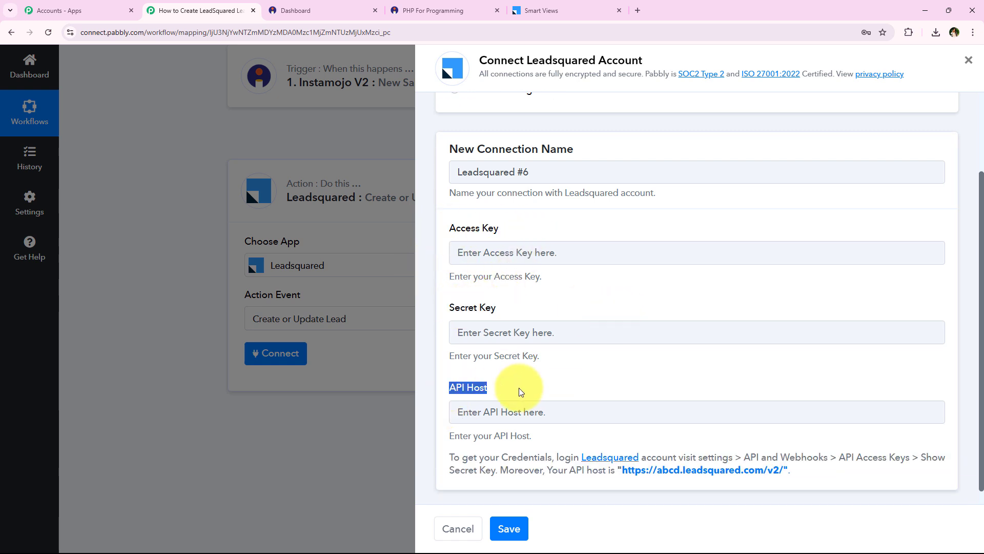
{"action": "scroll", "coordinate": [519, 388], "scroll_direction": "down", "scroll_amount": 1}
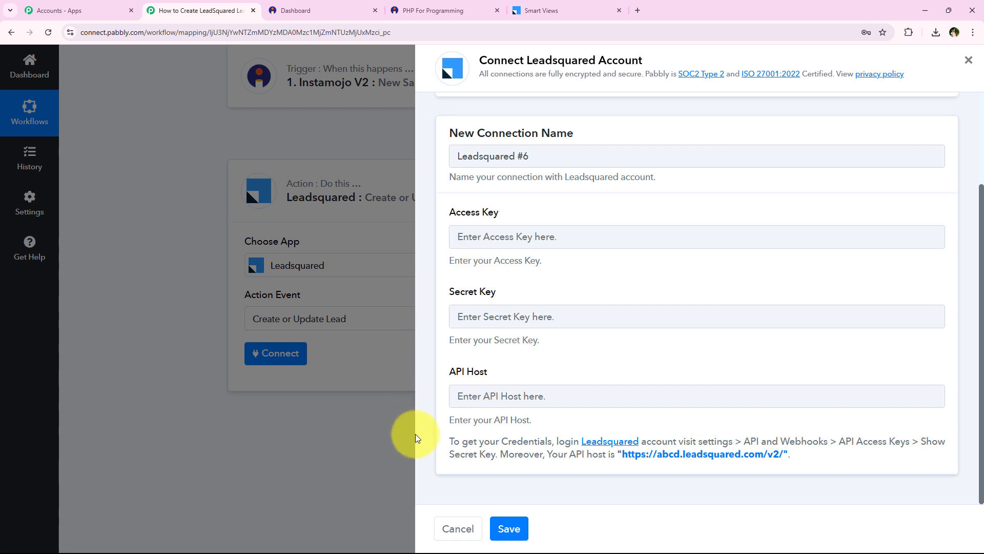
{"action": "left_click_drag", "start_coordinate": [455, 439], "coordinate": [798, 475]}
{"action": "left_click", "coordinate": [798, 474]}
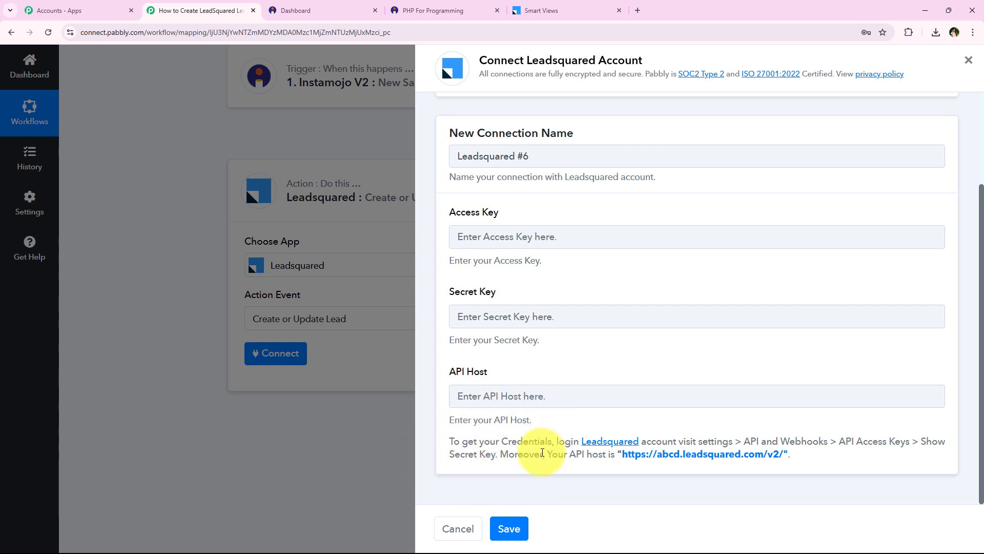
{"action": "left_click", "coordinate": [564, 11]}
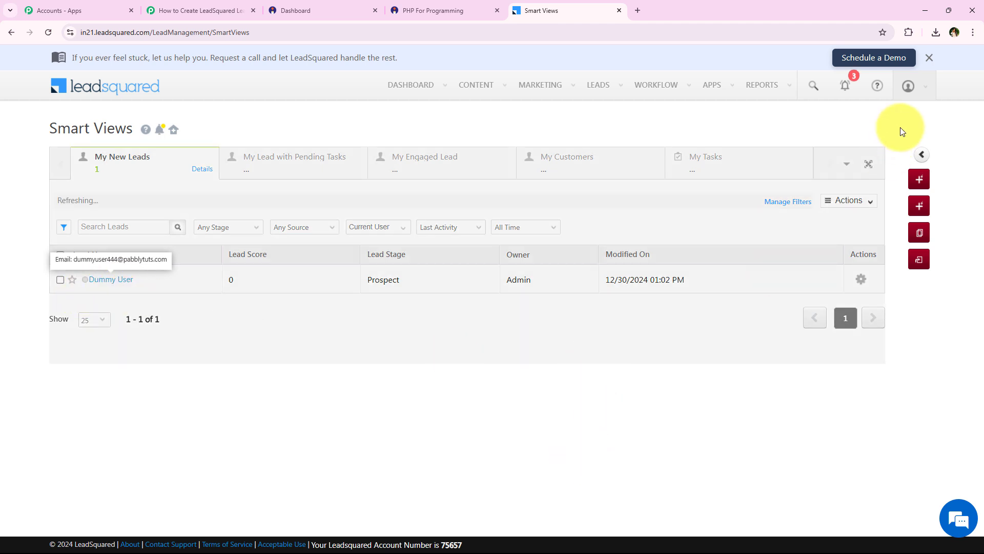
Step: Copy the API host URL from LeadSquared Settings > API and Webhooks, then return to Pabbly
{"action": "left_click", "coordinate": [915, 90]}
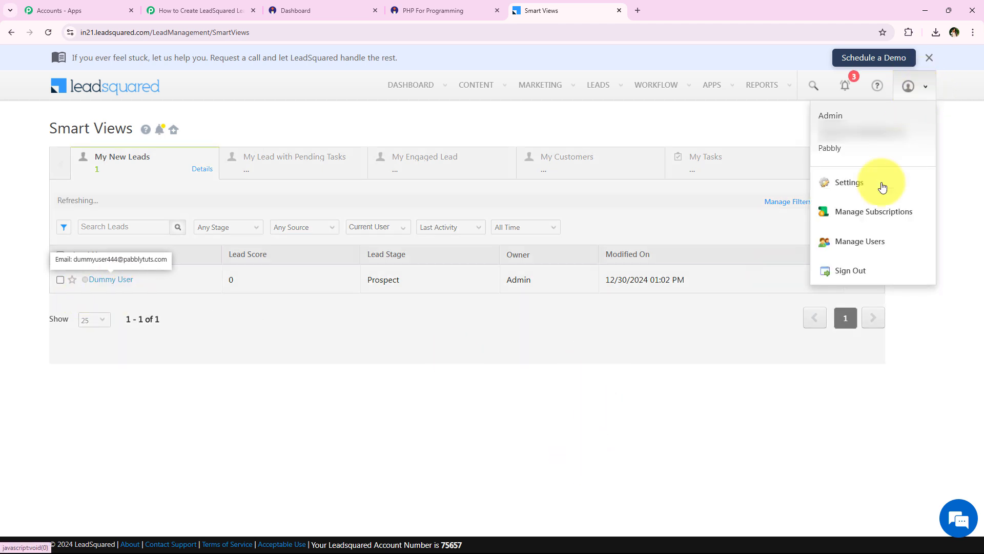
{"action": "left_click", "coordinate": [874, 205]}
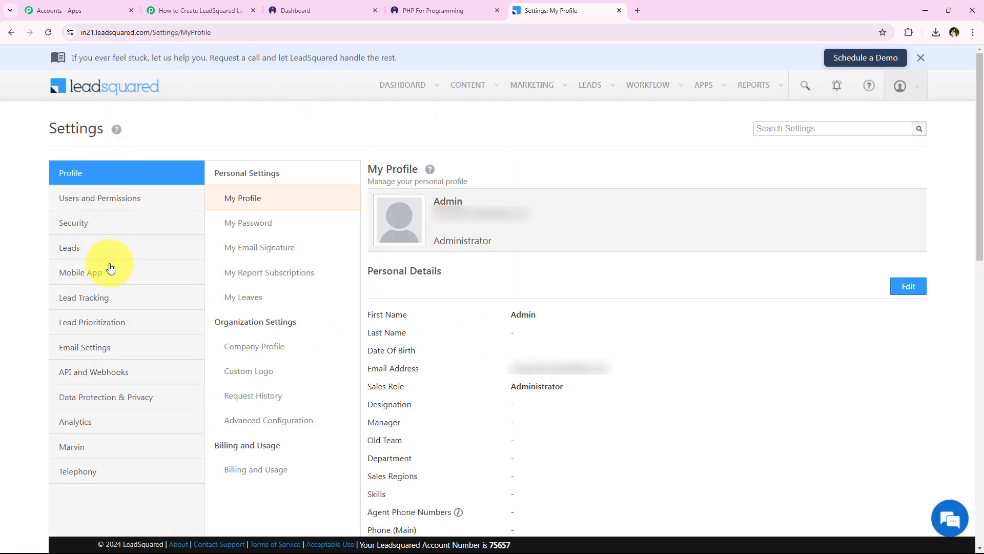
{"action": "left_click", "coordinate": [118, 380]}
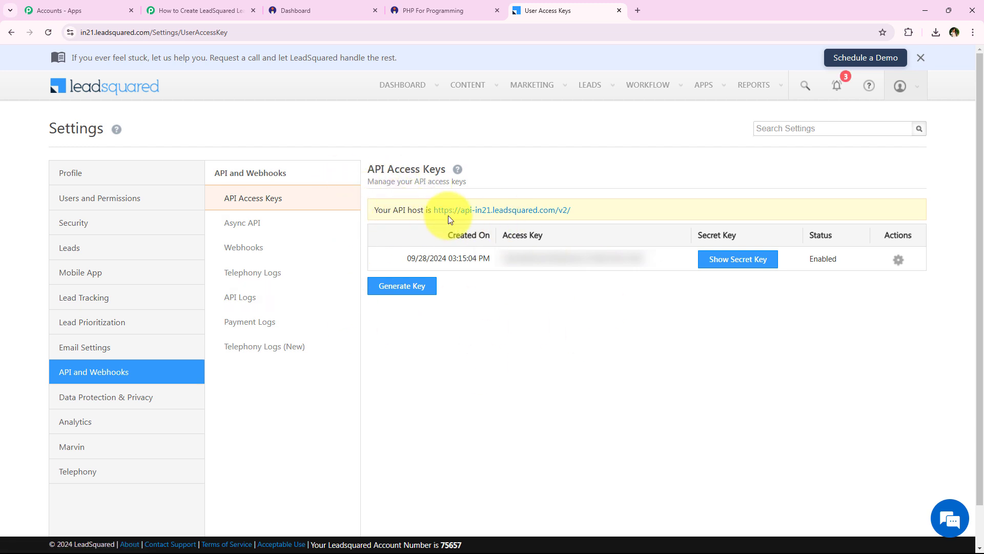
{"action": "left_click_drag", "start_coordinate": [433, 211], "coordinate": [589, 211]}
{"action": "key", "text": "ctrl+c"}
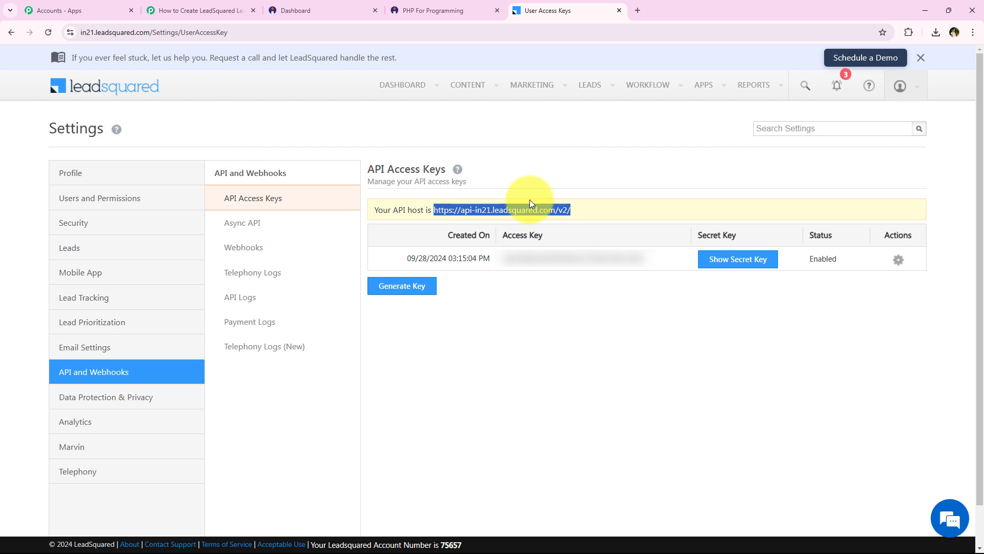
{"action": "left_click", "coordinate": [190, 10]}
Step: Paste the API host into API Host, then reveal and copy the access id into Access Key
{"action": "right_click", "coordinate": [538, 397]}
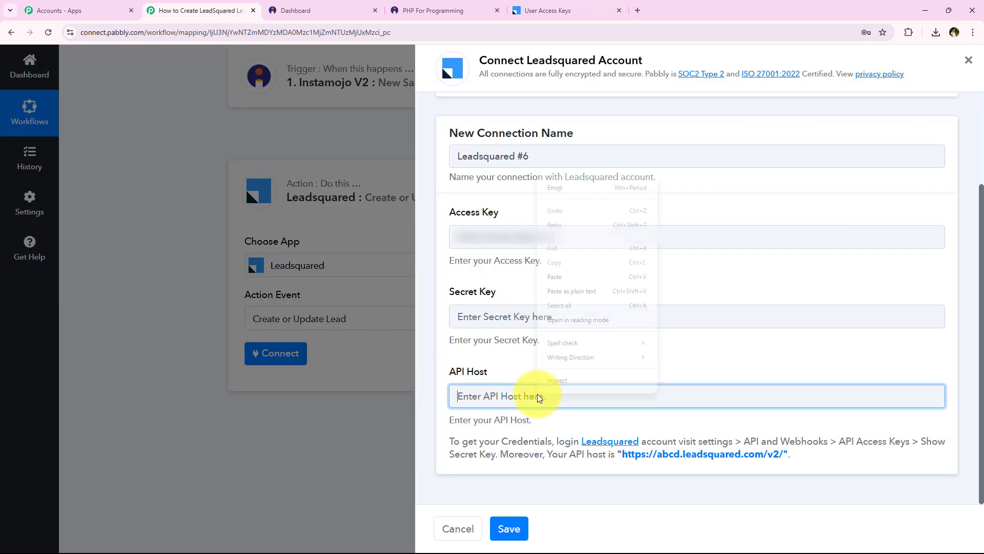
{"action": "left_click", "coordinate": [555, 276]}
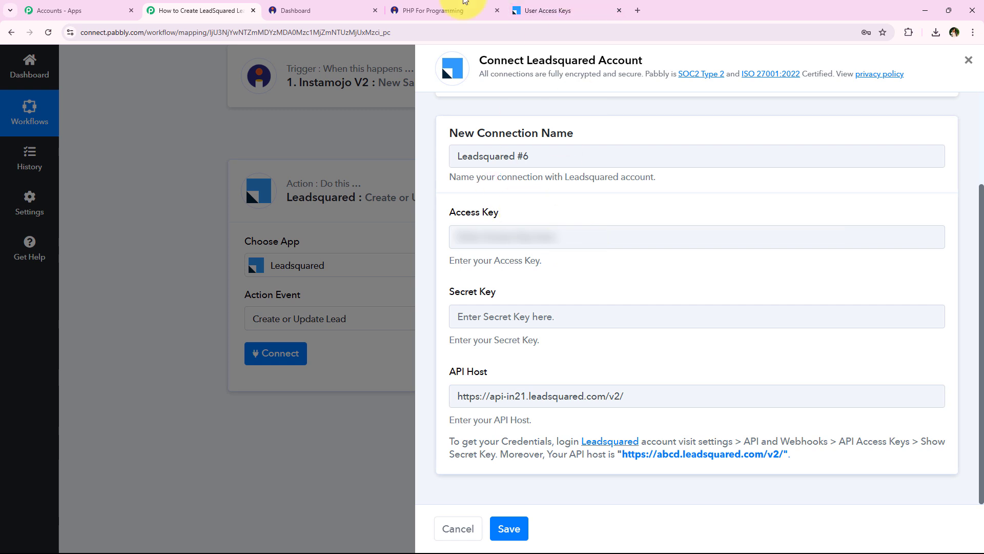
{"action": "left_click", "coordinate": [546, 11]}
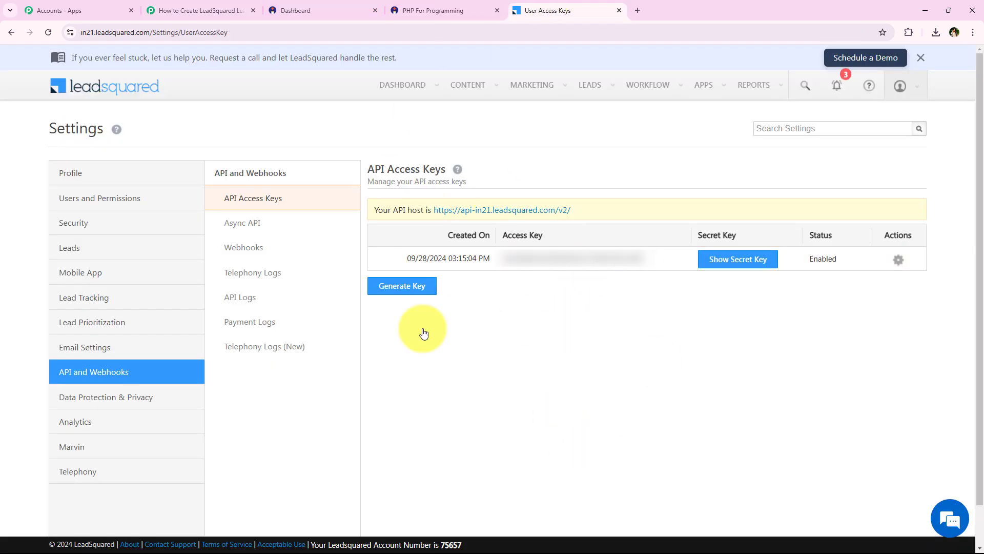
{"action": "left_click", "coordinate": [754, 261]}
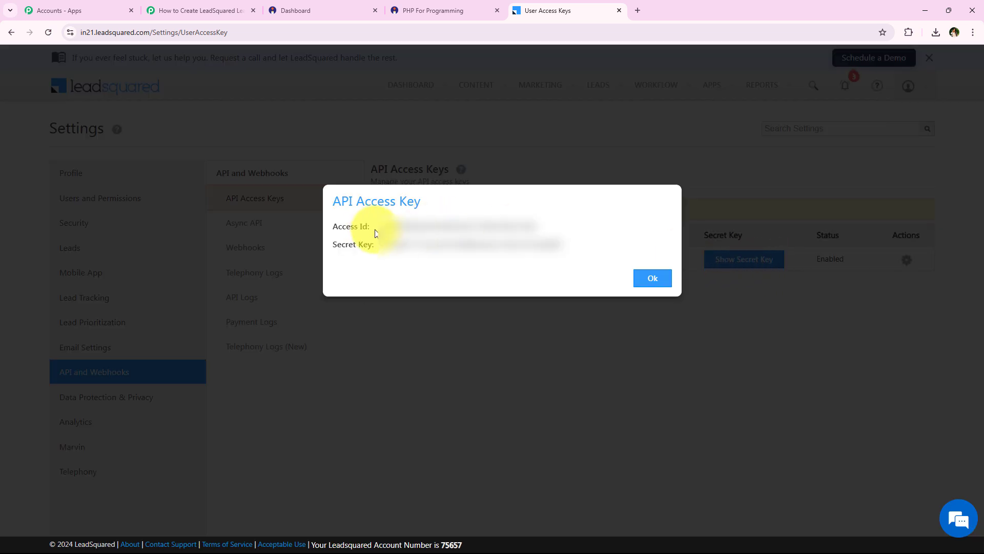
{"action": "left_click_drag", "start_coordinate": [384, 229], "coordinate": [558, 240]}
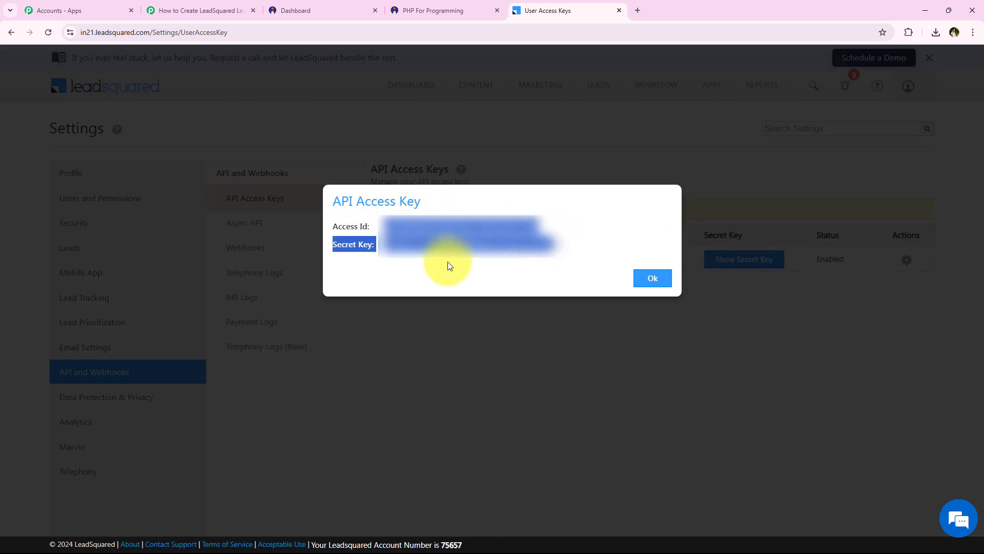
{"action": "left_click", "coordinate": [388, 228]}
{"action": "left_click_drag", "start_coordinate": [377, 229], "coordinate": [577, 224]}
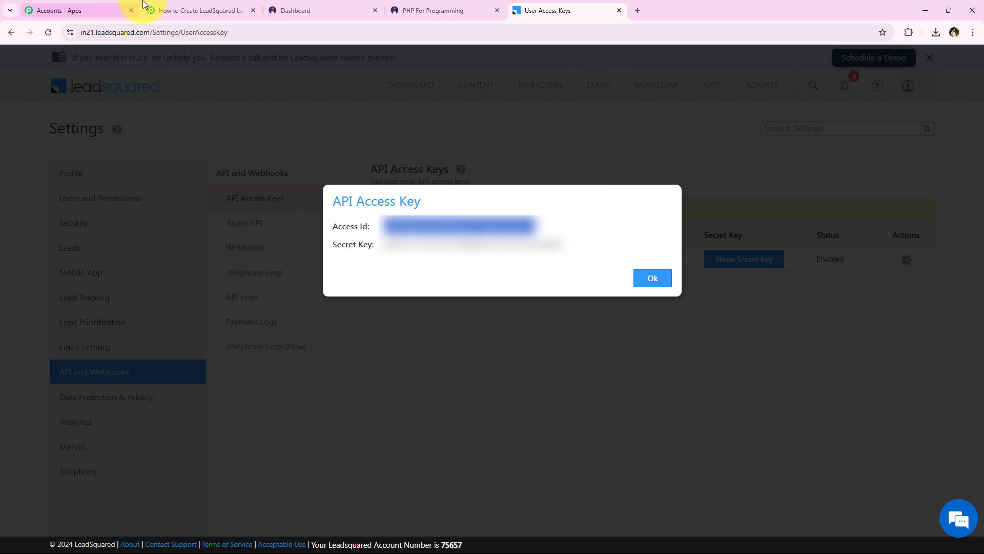
{"action": "left_click", "coordinate": [153, 11]}
{"action": "right_click", "coordinate": [482, 246]}
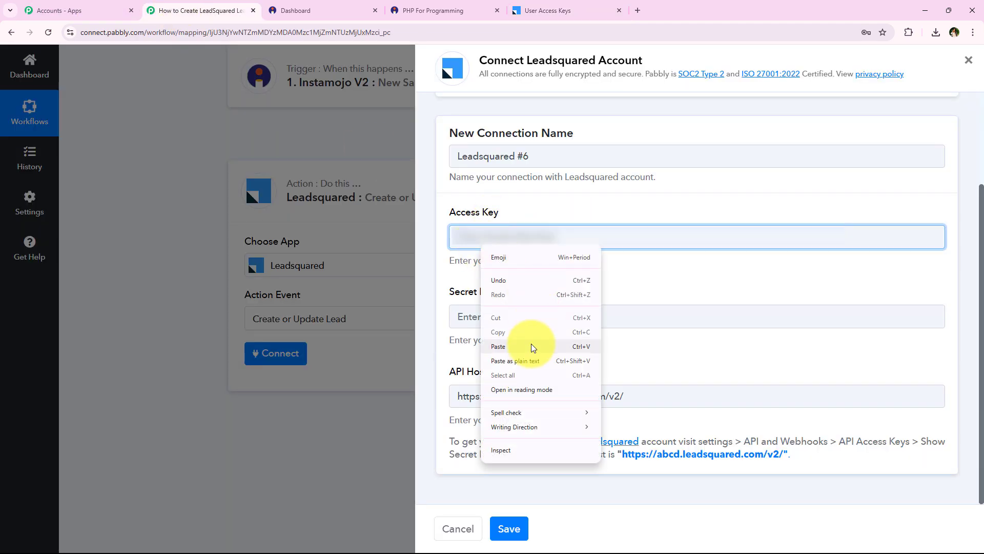
{"action": "left_click", "coordinate": [534, 343]}
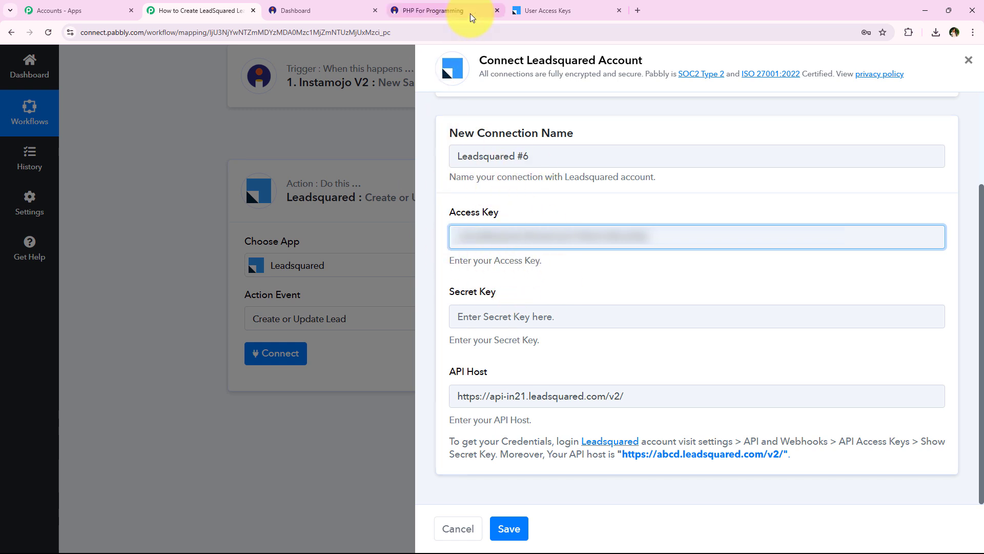
Step: Copy the LeadSquared secret key into the Secret Key field and save the connection
{"action": "left_click", "coordinate": [548, 10]}
{"action": "left_click_drag", "start_coordinate": [384, 245], "coordinate": [586, 251]}
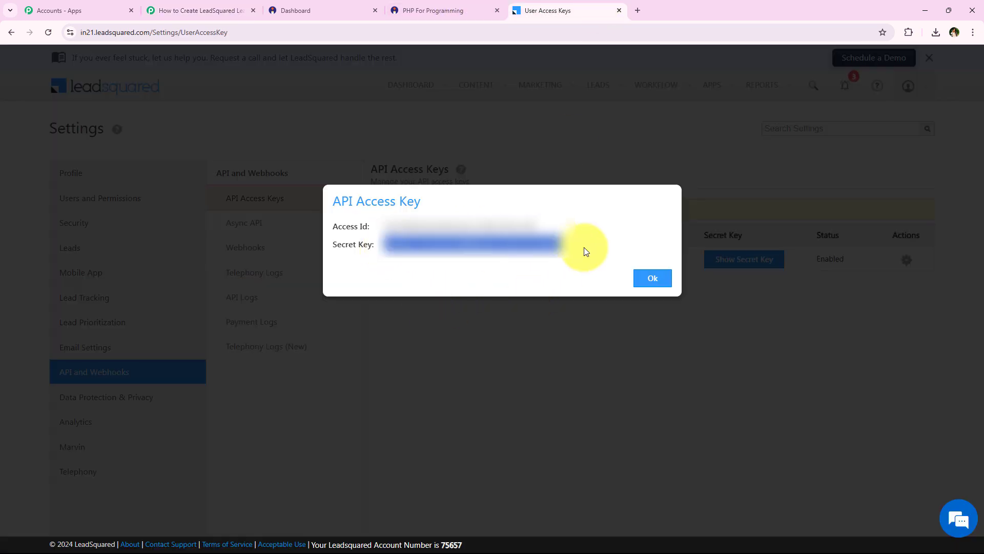
{"action": "left_click_drag", "start_coordinate": [382, 245], "coordinate": [604, 249]}
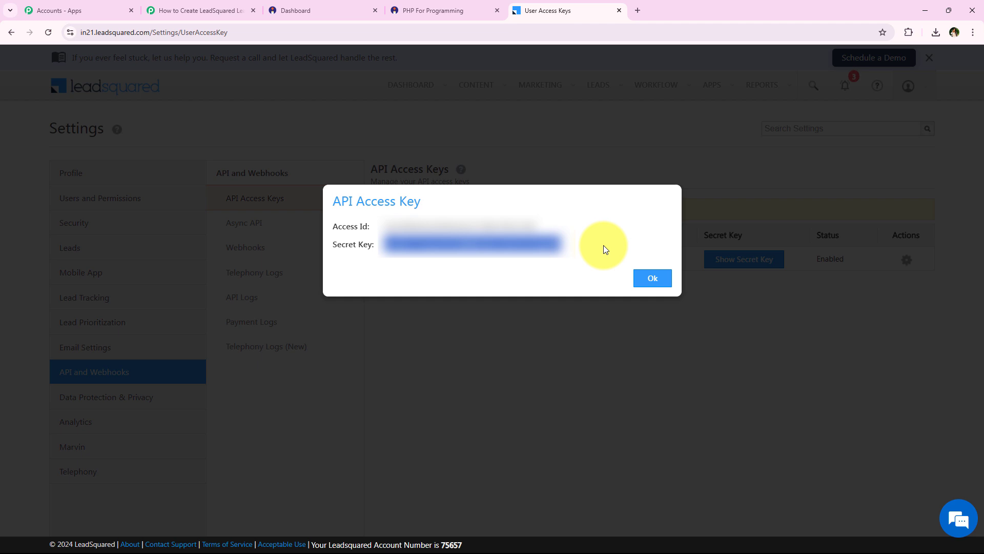
{"action": "left_click", "coordinate": [246, 9]}
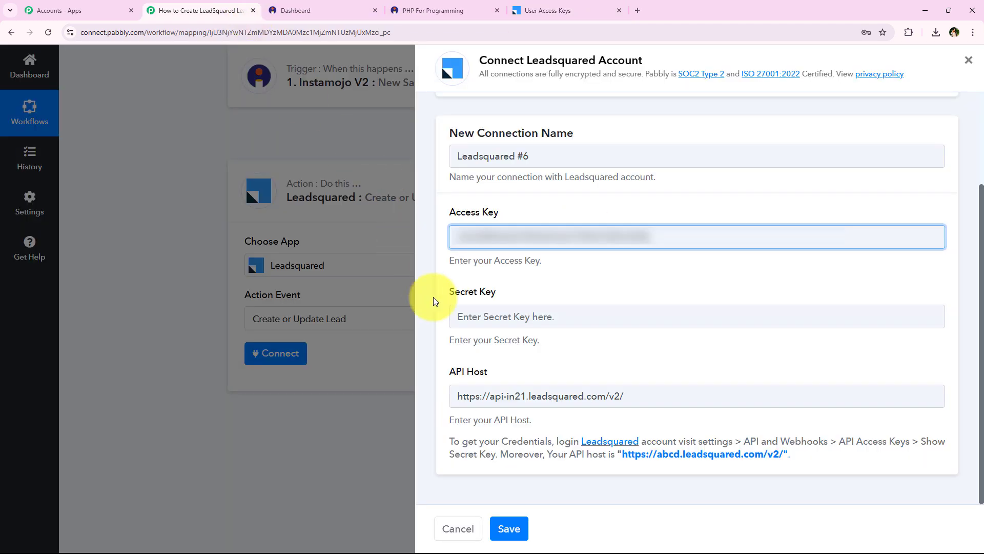
{"action": "right_click", "coordinate": [485, 318]}
{"action": "left_click", "coordinate": [502, 419]}
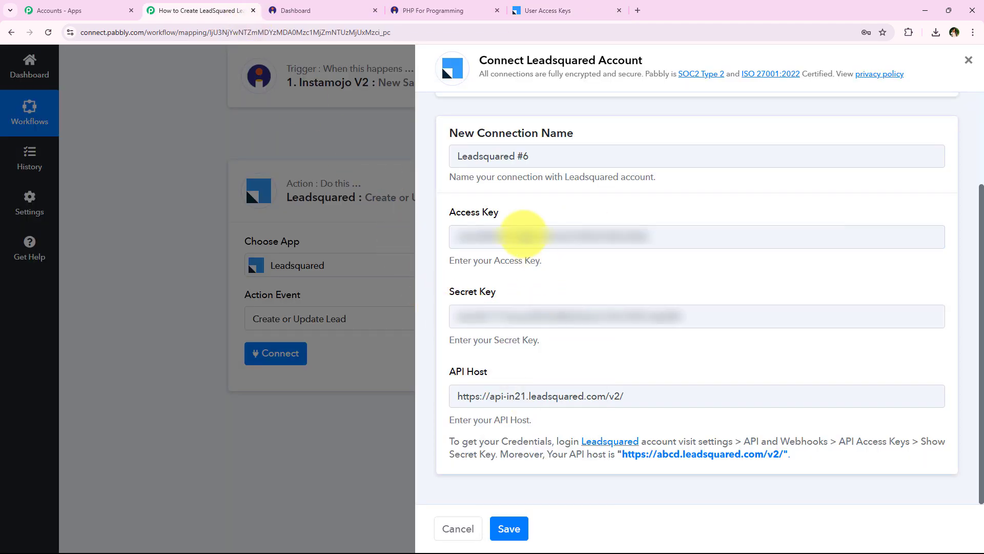
{"action": "left_click_drag", "start_coordinate": [508, 454], "coordinate": [510, 530]}
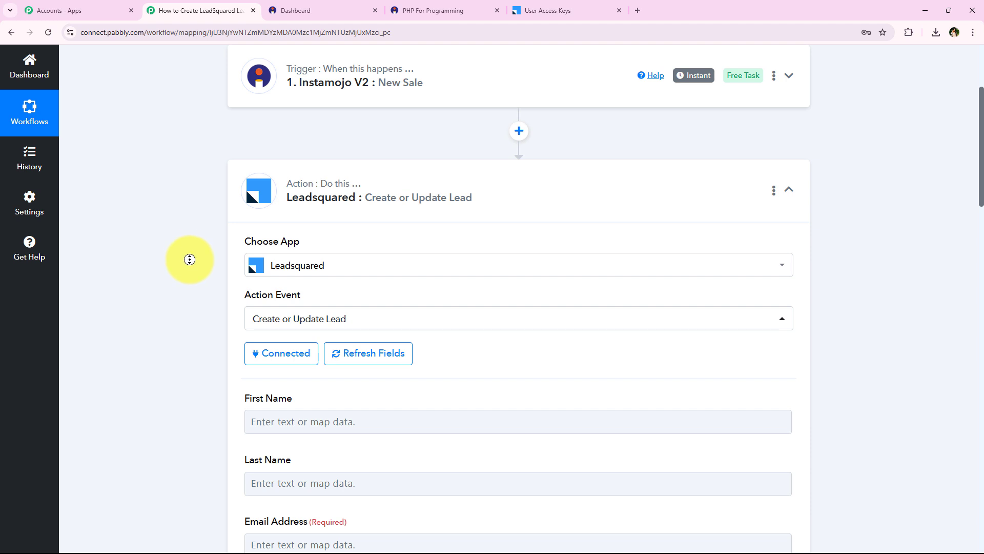
Step: Expand the Instamojo trigger and check its Buyer Name, Buyer Email and Buyer Phone values
{"action": "scroll", "coordinate": [188, 280], "scroll_direction": "down", "scroll_amount": 1}
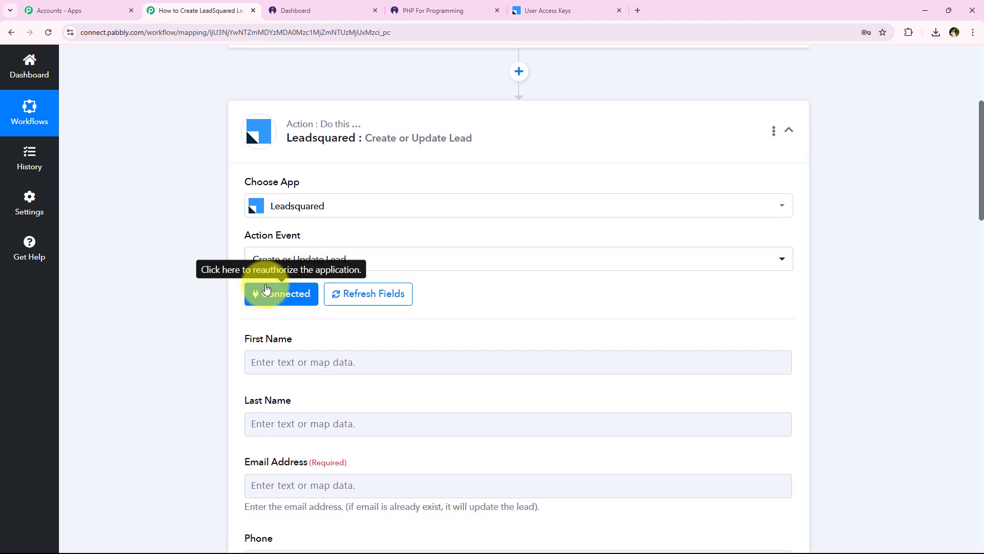
{"action": "middle_click", "coordinate": [220, 212]}
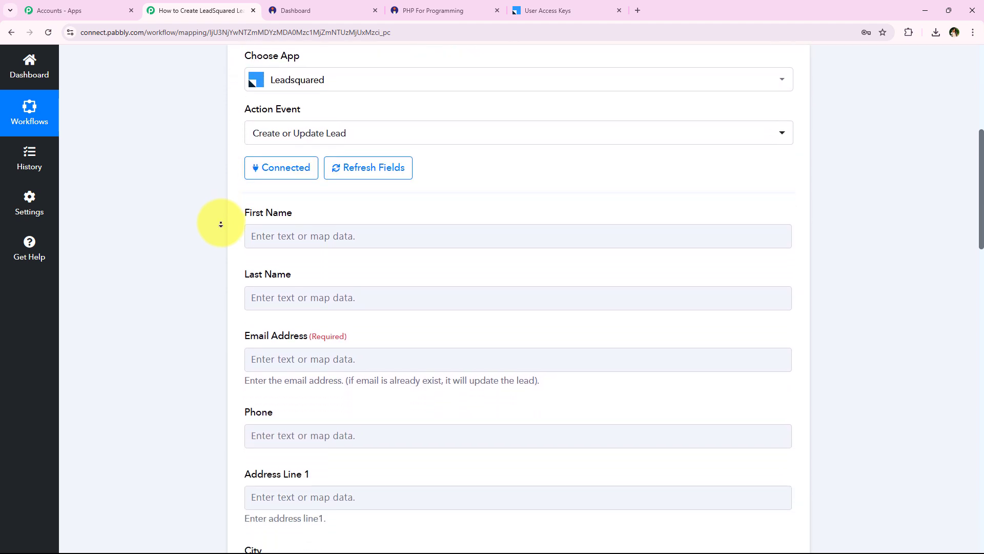
{"action": "scroll", "coordinate": [221, 224], "scroll_direction": "down", "scroll_amount": 1}
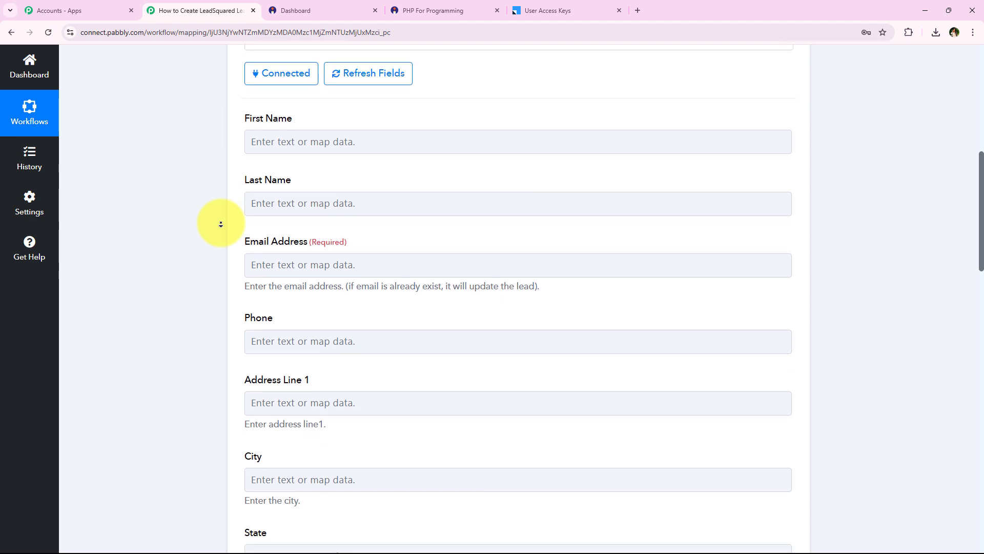
{"action": "middle_click", "coordinate": [210, 161]}
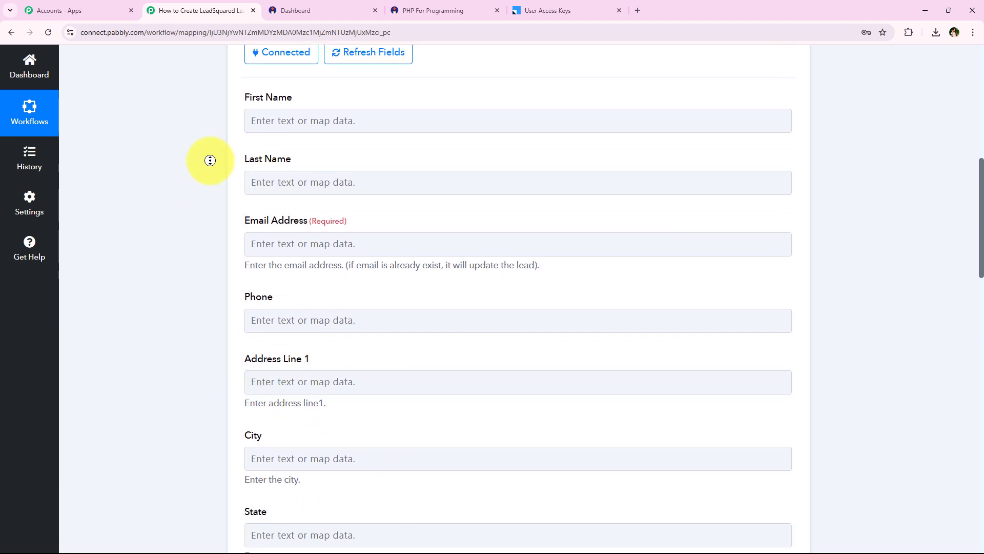
{"action": "middle_click", "coordinate": [199, 344]}
{"action": "middle_click", "coordinate": [199, 345]}
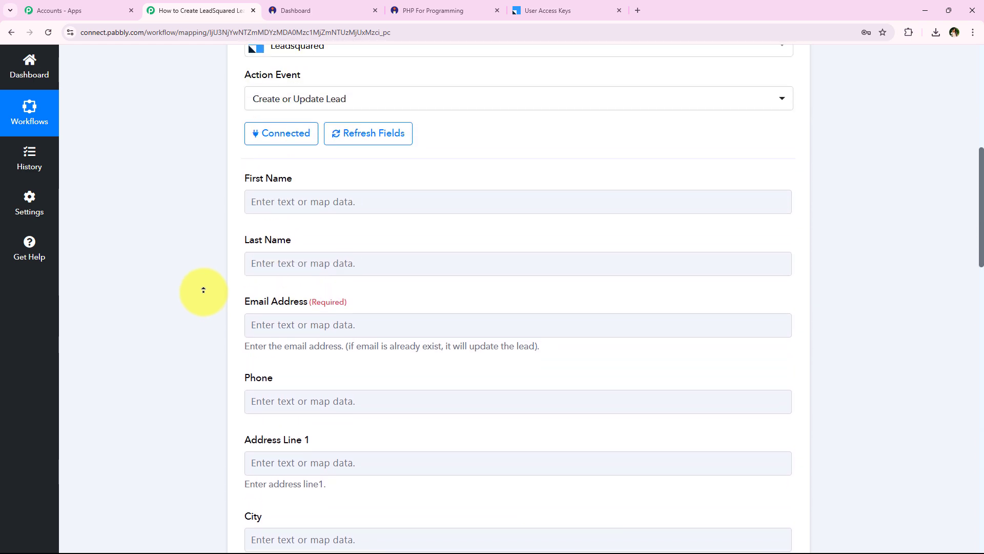
{"action": "middle_click", "coordinate": [203, 291]}
{"action": "left_click", "coordinate": [393, 152]}
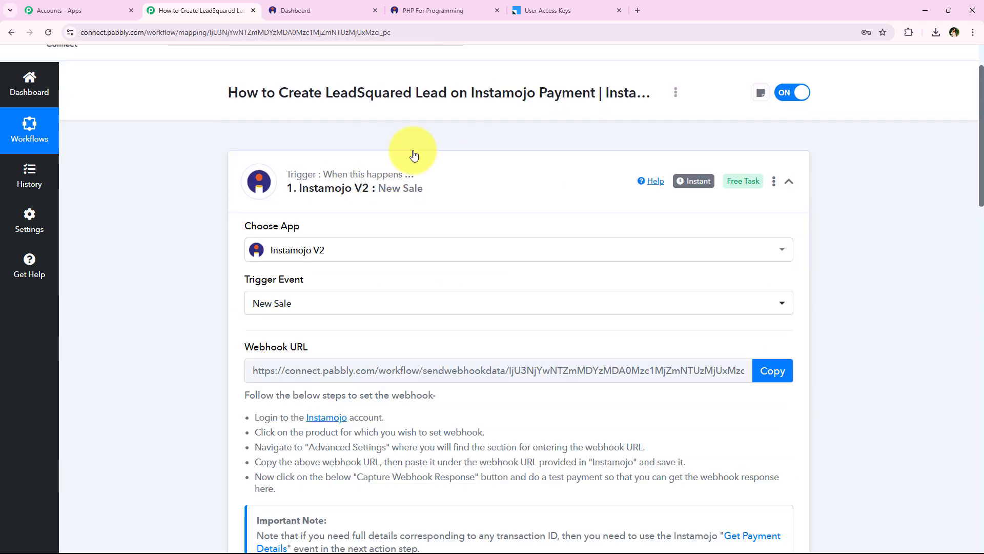
{"action": "middle_click", "coordinate": [186, 279]}
{"action": "middle_click", "coordinate": [186, 282]}
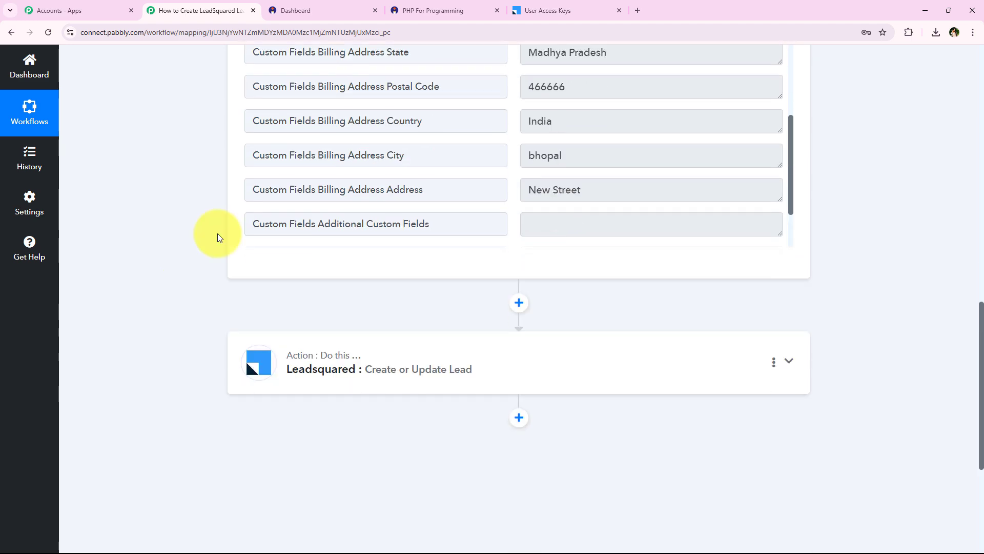
{"action": "scroll", "coordinate": [591, 172], "scroll_direction": "down", "scroll_amount": 3}
{"action": "left_click_drag", "start_coordinate": [675, 183], "coordinate": [462, 187]}
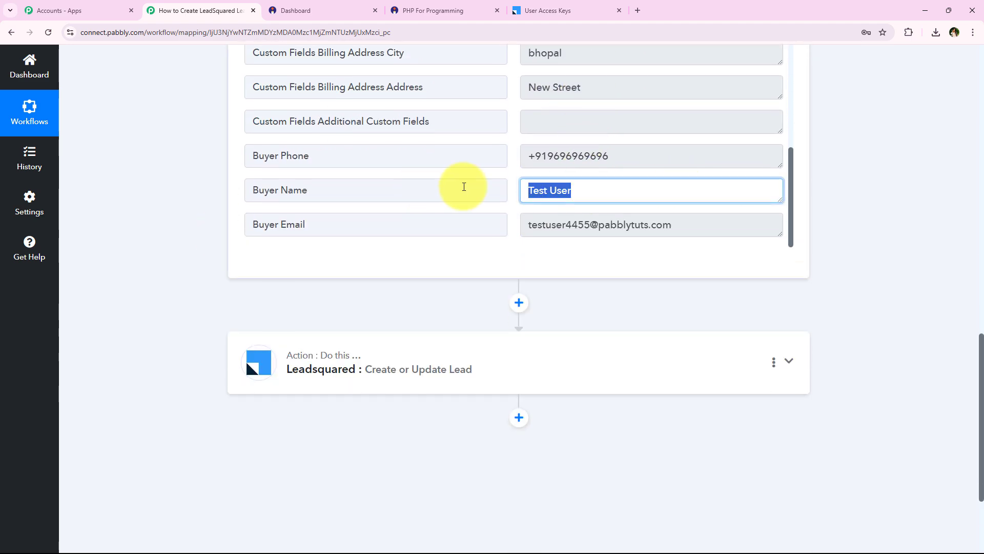
{"action": "left_click_drag", "start_coordinate": [776, 223], "coordinate": [470, 224]}
{"action": "left_click_drag", "start_coordinate": [692, 143], "coordinate": [517, 160]}
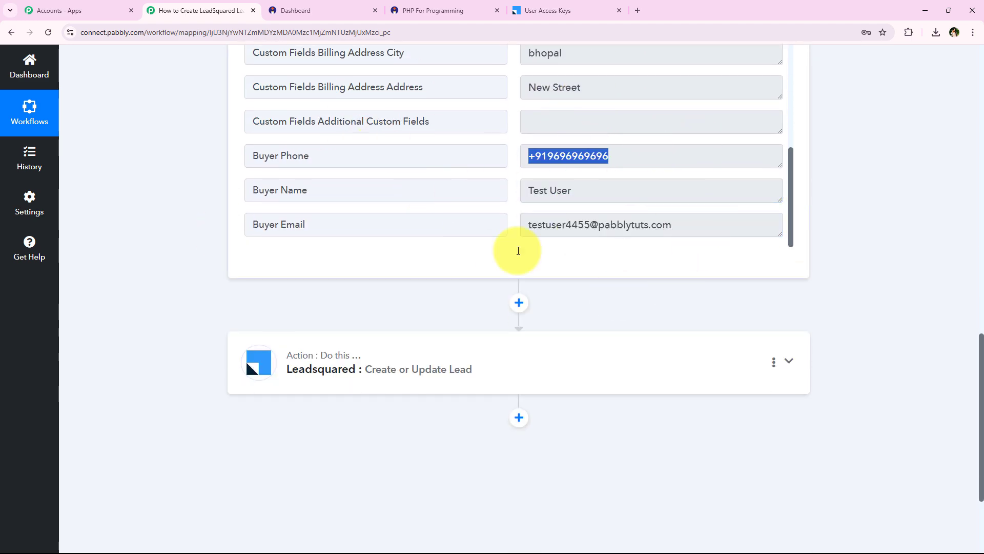
Step: Expand the LeadSquared action's lead form and select the First Name field
{"action": "left_click", "coordinate": [362, 368]}
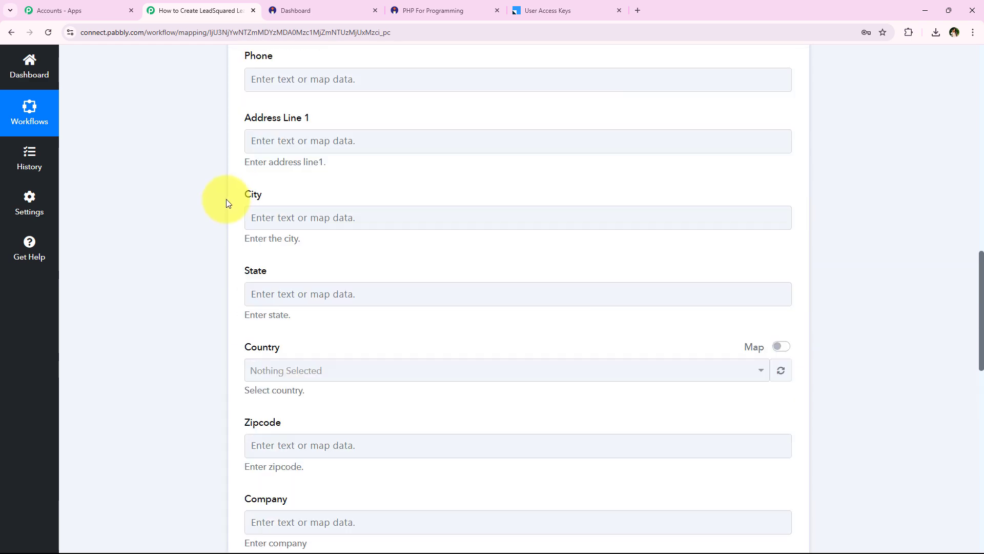
{"action": "scroll", "coordinate": [197, 232], "scroll_direction": "down", "scroll_amount": 4}
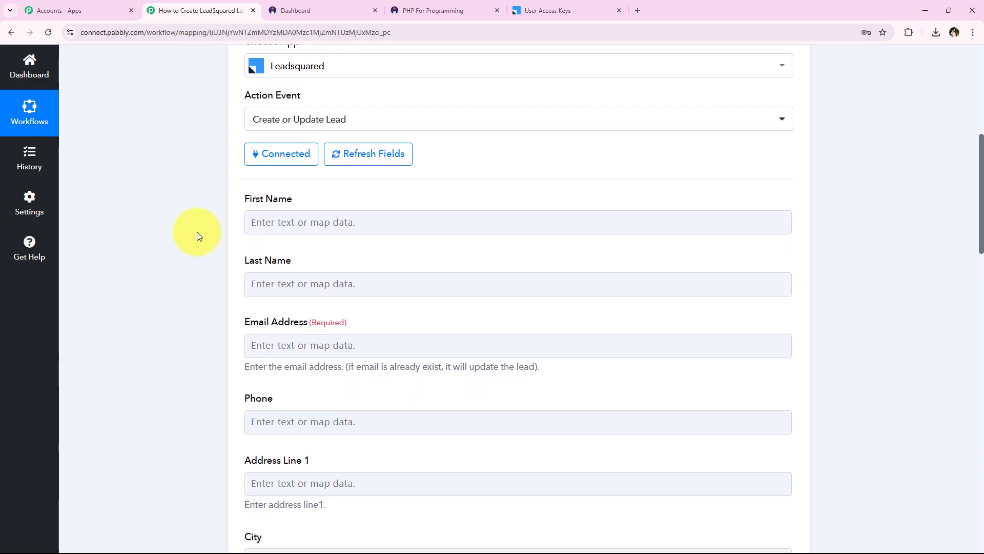
{"action": "left_click", "coordinate": [388, 223]}
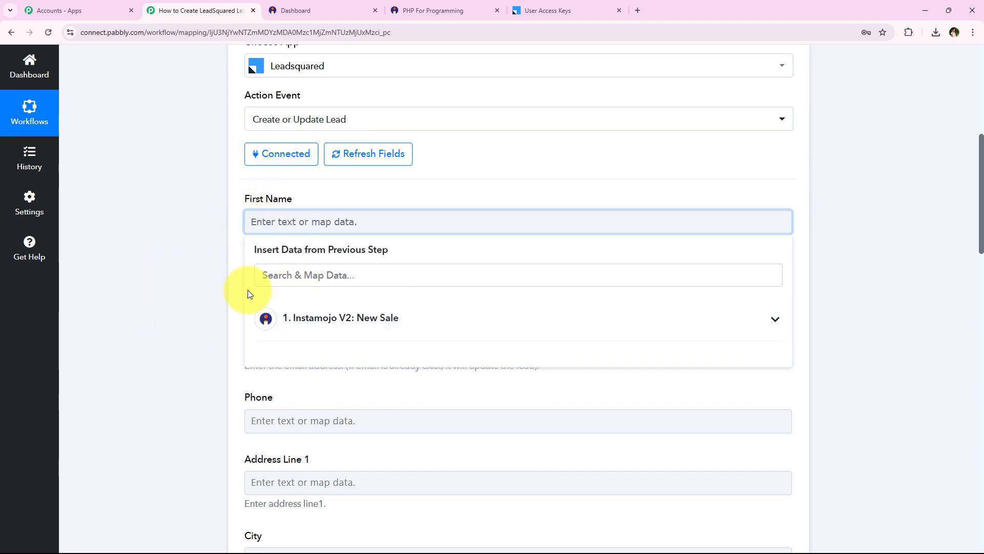
Step: Type 'Test' into First Name as a trial, then delete it
{"action": "left_click", "coordinate": [386, 319]}
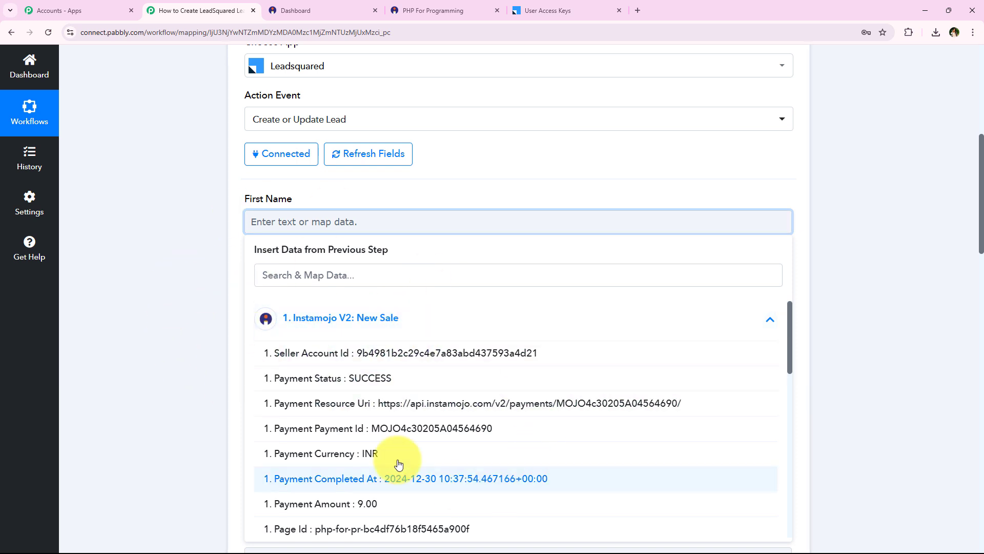
{"action": "left_click", "coordinate": [202, 248]}
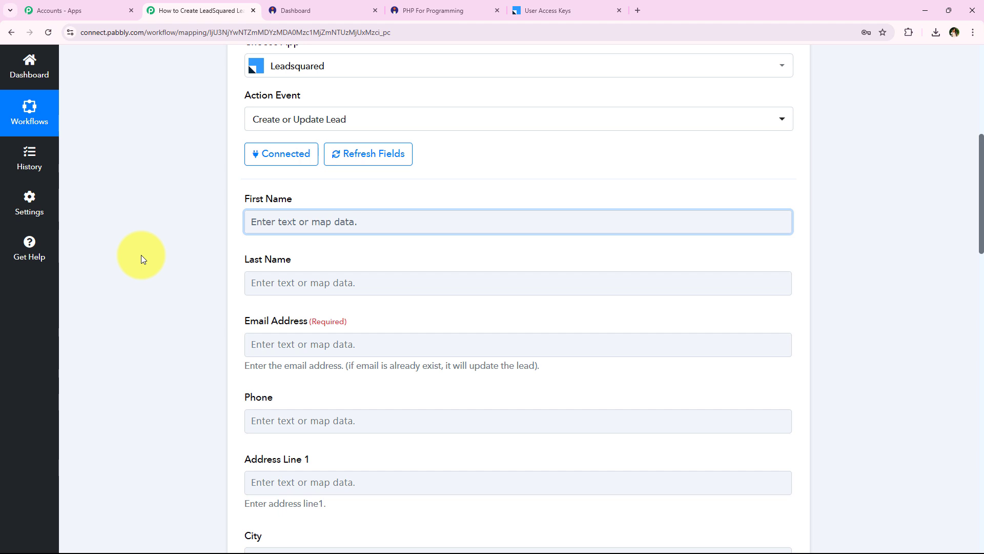
{"action": "left_click", "coordinate": [355, 229]}
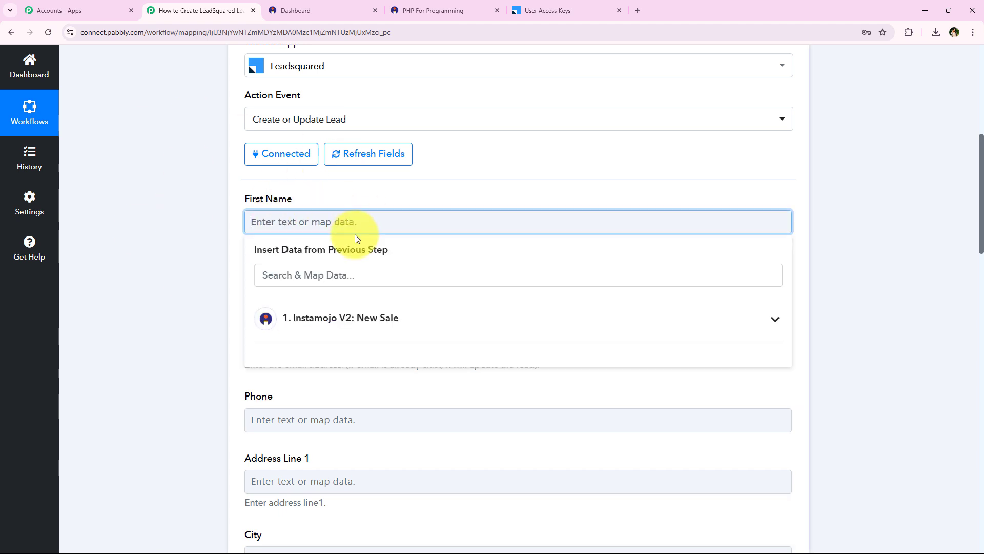
{"action": "type", "text": "Test"}
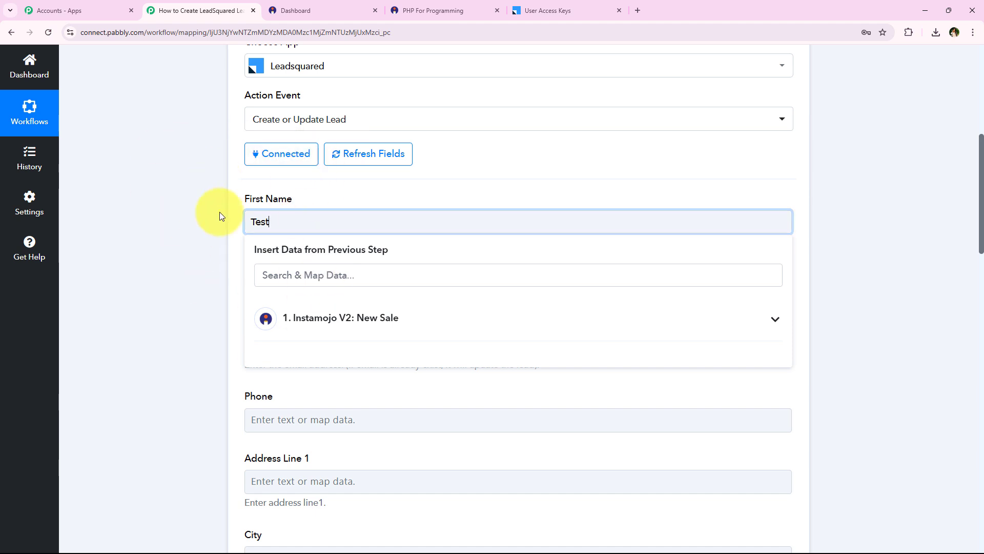
{"action": "left_click_drag", "start_coordinate": [284, 223], "coordinate": [211, 228]}
{"action": "key", "text": "BackSpace"}
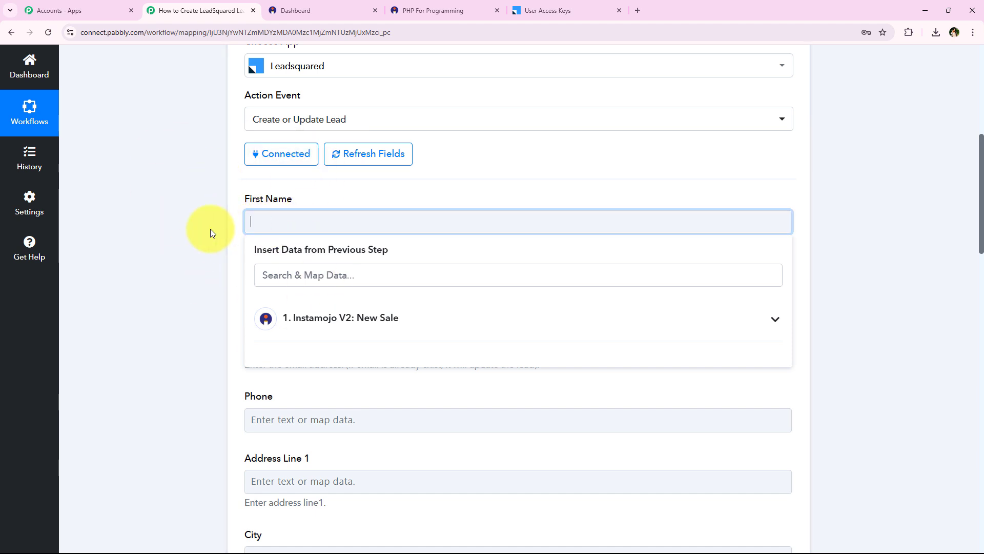
Step: Search 'name' and map Buyer Name into the First Name field
{"action": "left_click", "coordinate": [315, 278]}
{"action": "type", "text": "n"}
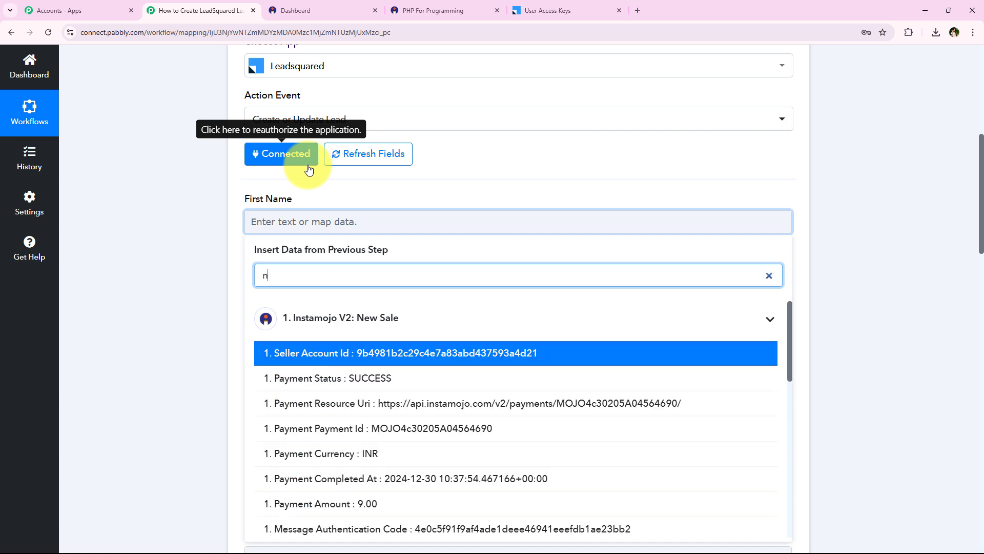
{"action": "type", "text": "ame"}
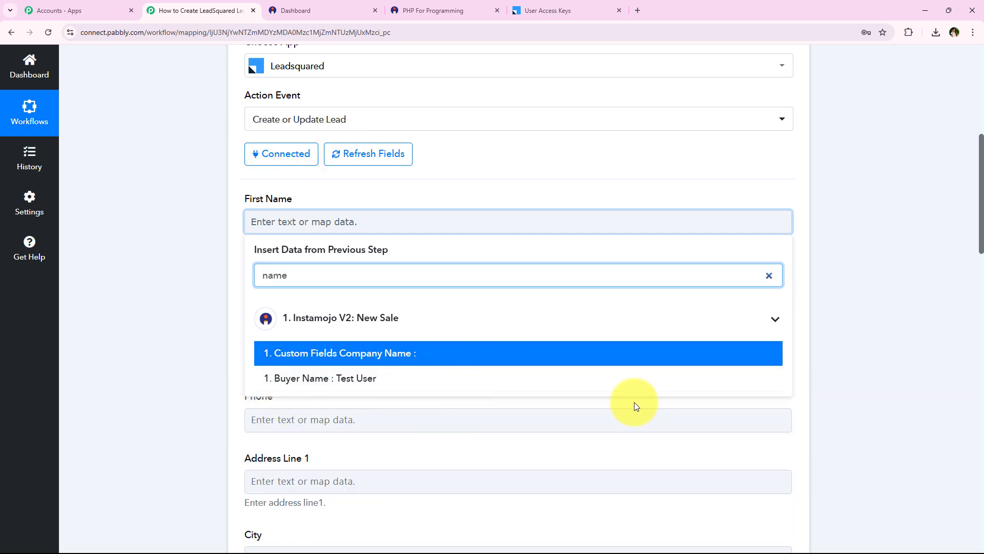
{"action": "left_click", "coordinate": [596, 392]}
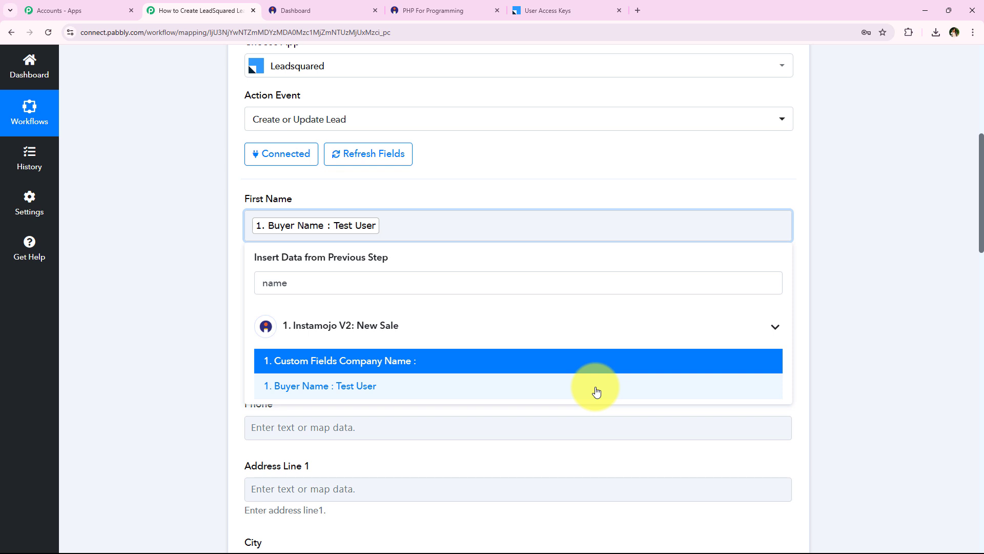
{"action": "left_click", "coordinate": [217, 270]}
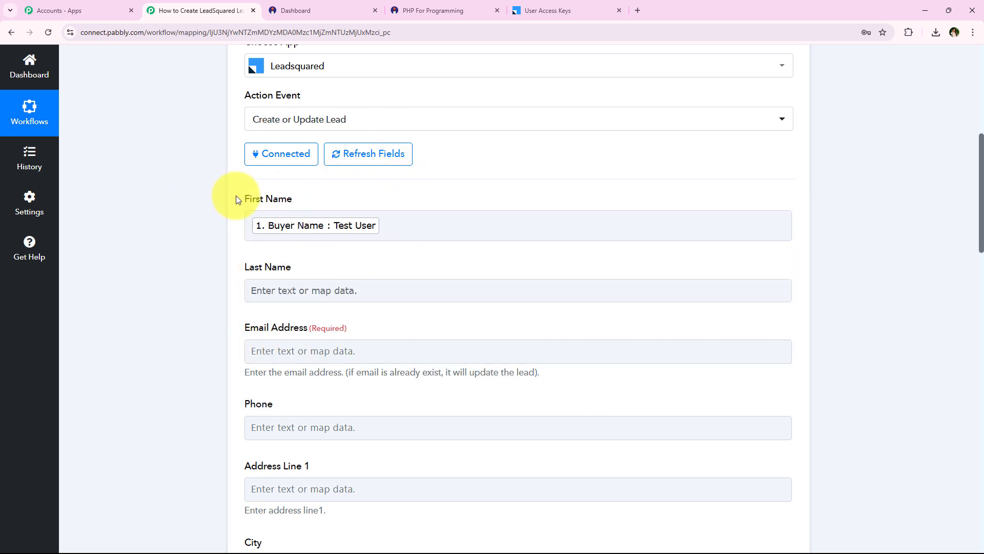
Step: Delete the Buyer Name token from First Name, leaving it empty
{"action": "left_click_drag", "start_coordinate": [235, 199], "coordinate": [296, 202]}
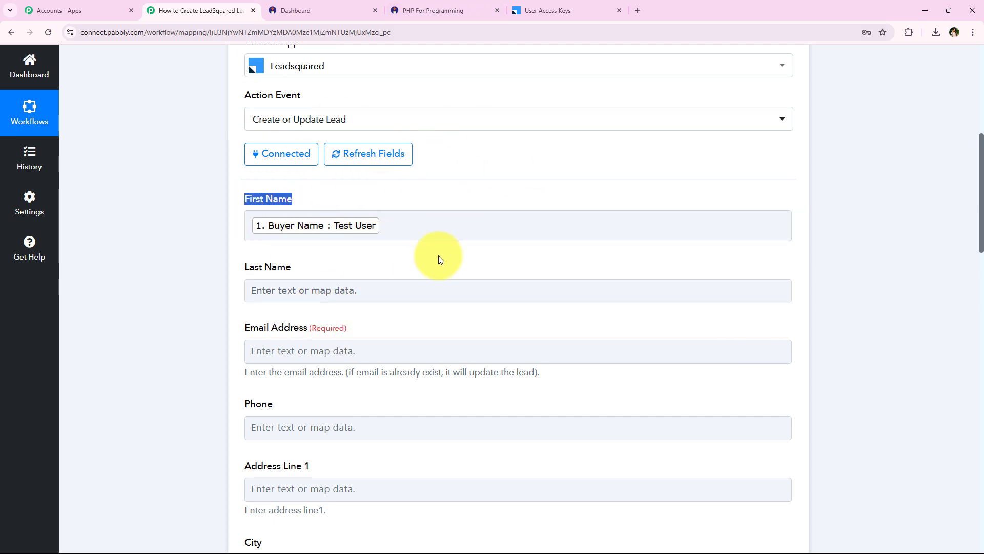
{"action": "left_click", "coordinate": [444, 239]}
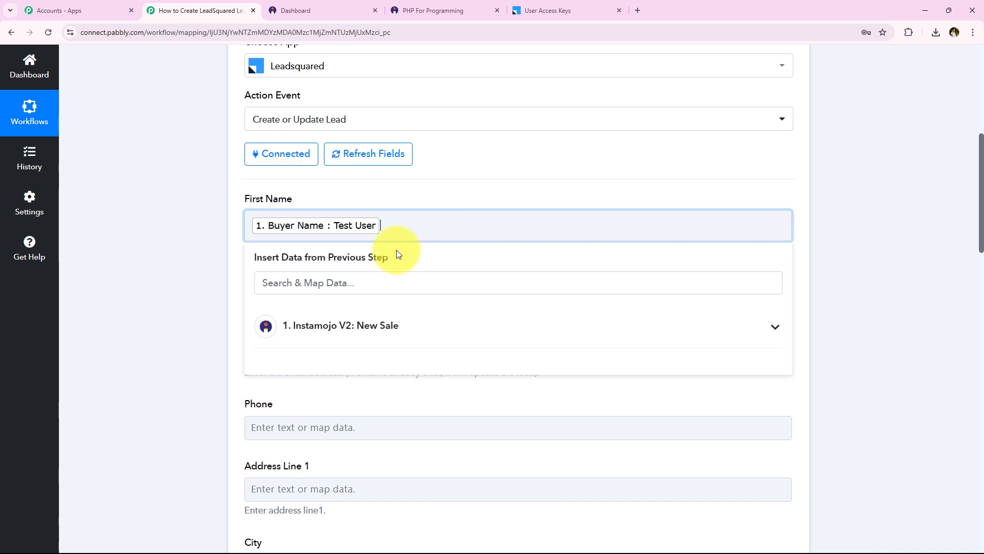
{"action": "key", "text": "BackSpace"}
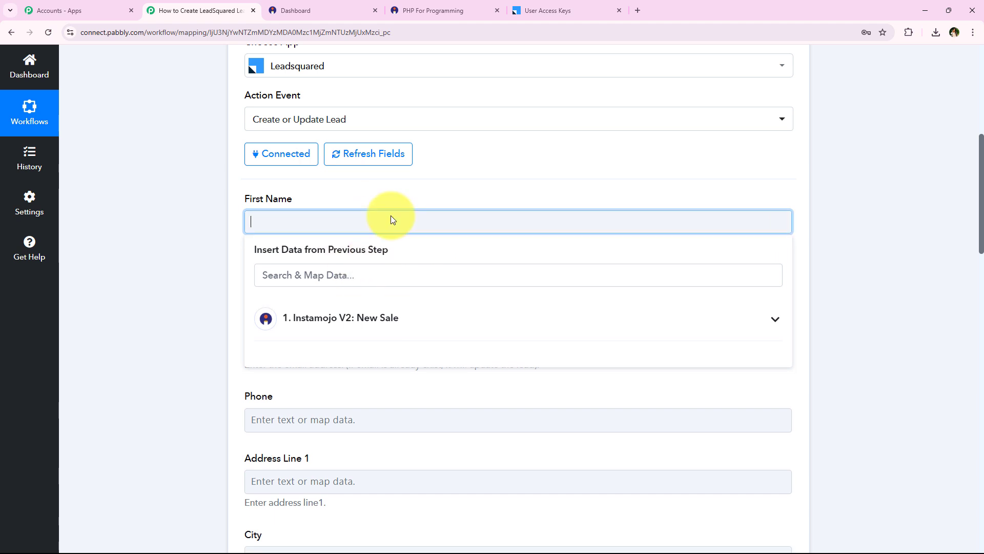
{"action": "left_click", "coordinate": [161, 222]}
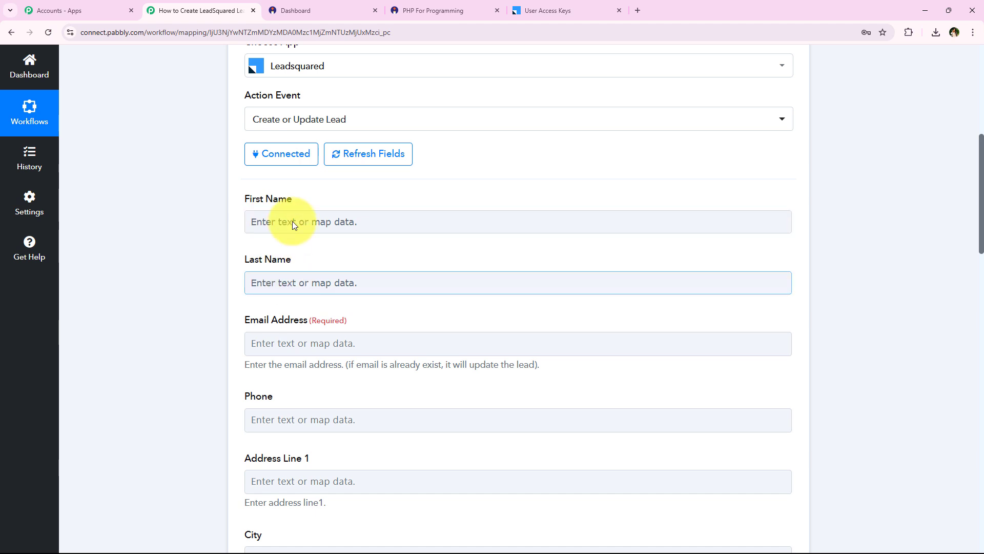
{"action": "scroll", "coordinate": [195, 312], "scroll_direction": "up", "scroll_amount": 6}
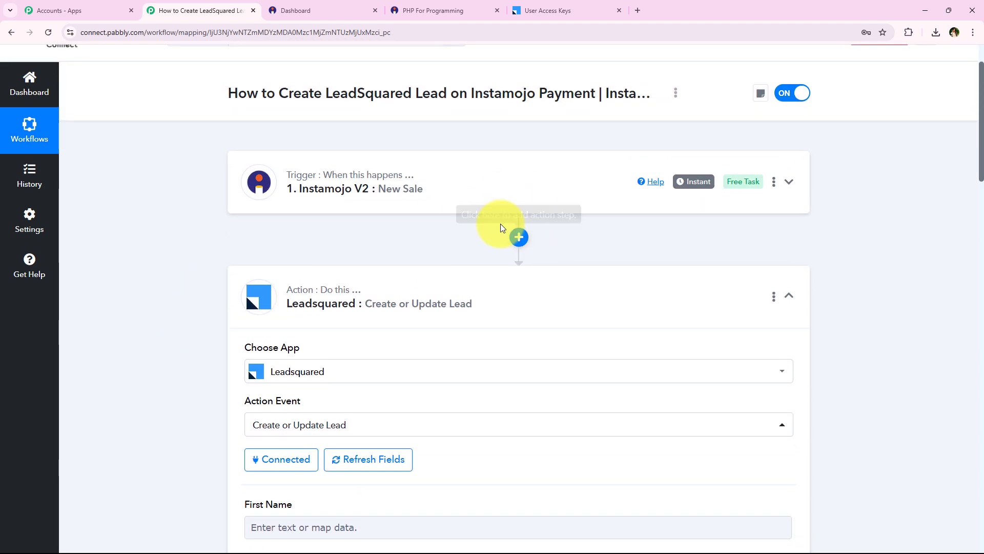
Step: Insert a Text Formatter (Pabbly) Split Text step after the Instamojo trigger and connect it
{"action": "left_click", "coordinate": [518, 236]}
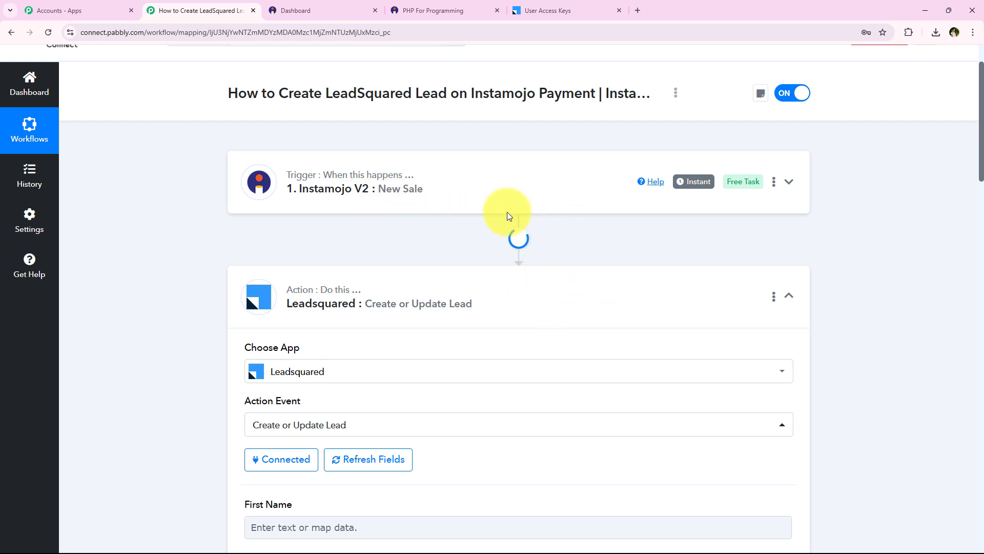
{"action": "type", "text": "Text"}
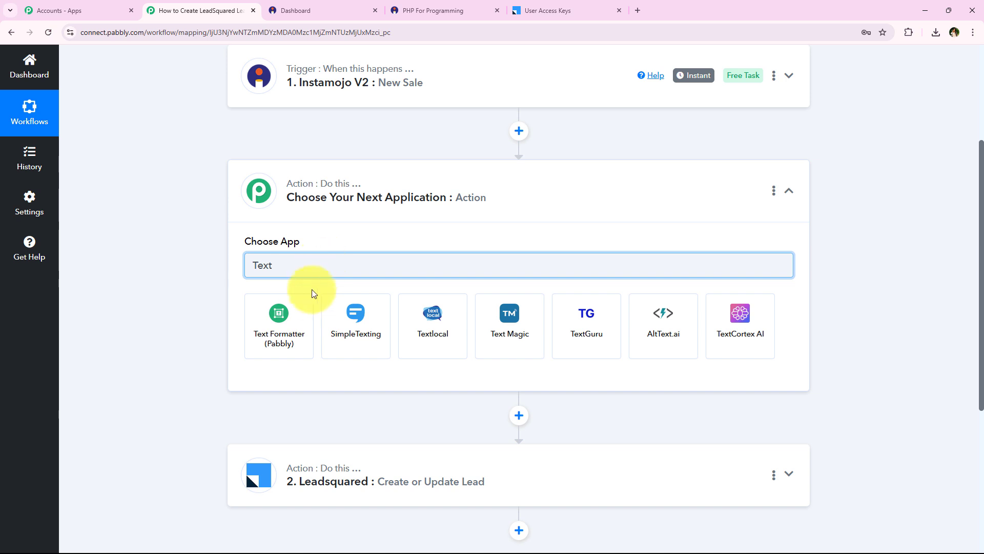
{"action": "left_click", "coordinate": [308, 303]}
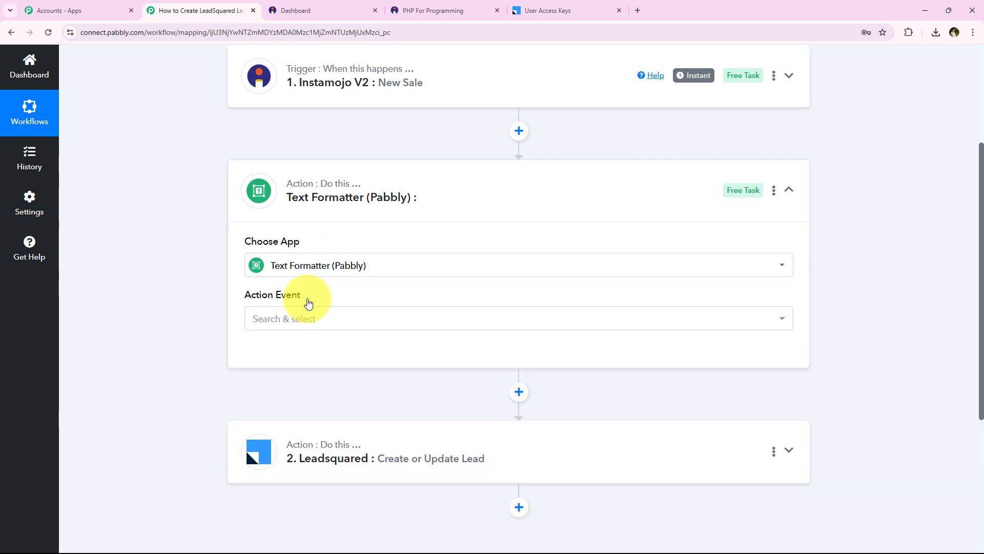
{"action": "left_click", "coordinate": [279, 322]}
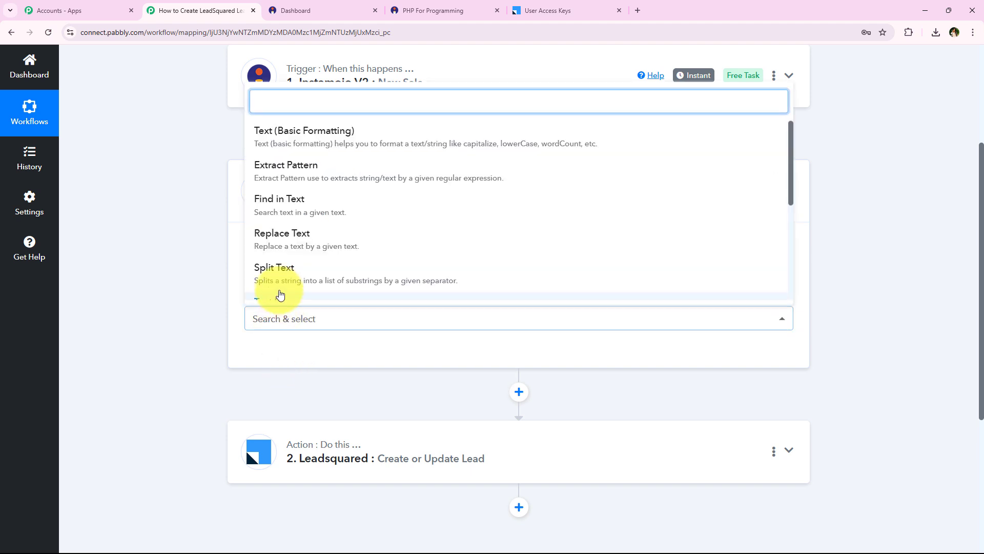
{"action": "left_click", "coordinate": [460, 292]}
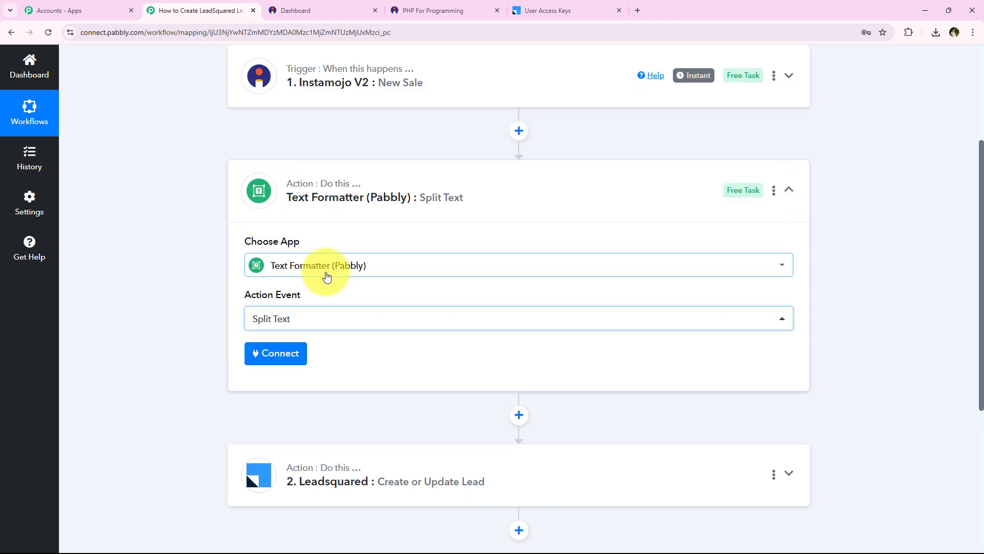
{"action": "left_click", "coordinate": [268, 353]}
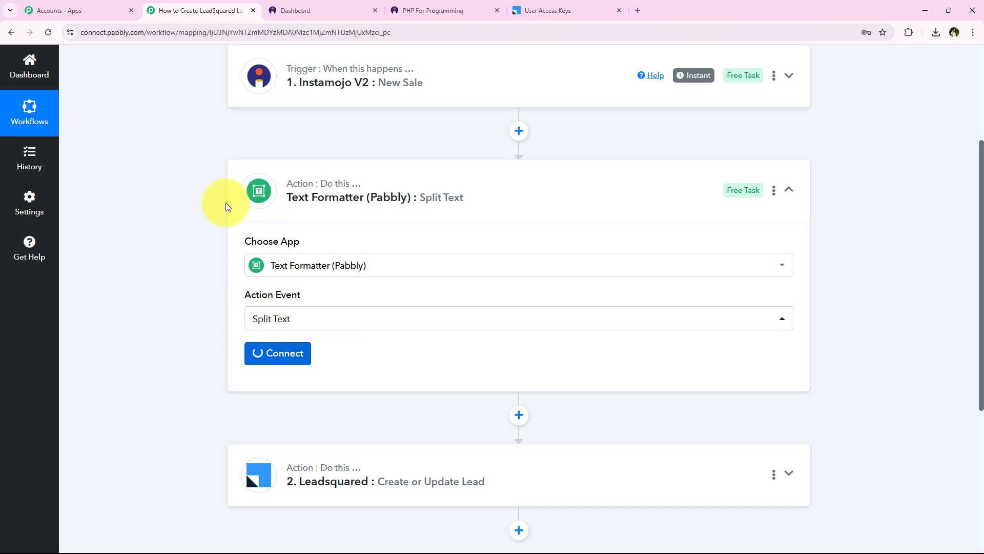
Step: Map Buyer Name into Text to Split and keep {{space}} as the separator
{"action": "scroll", "coordinate": [196, 246], "scroll_direction": "down", "scroll_amount": 2}
{"action": "scroll", "coordinate": [196, 245], "scroll_direction": "down", "scroll_amount": 3}
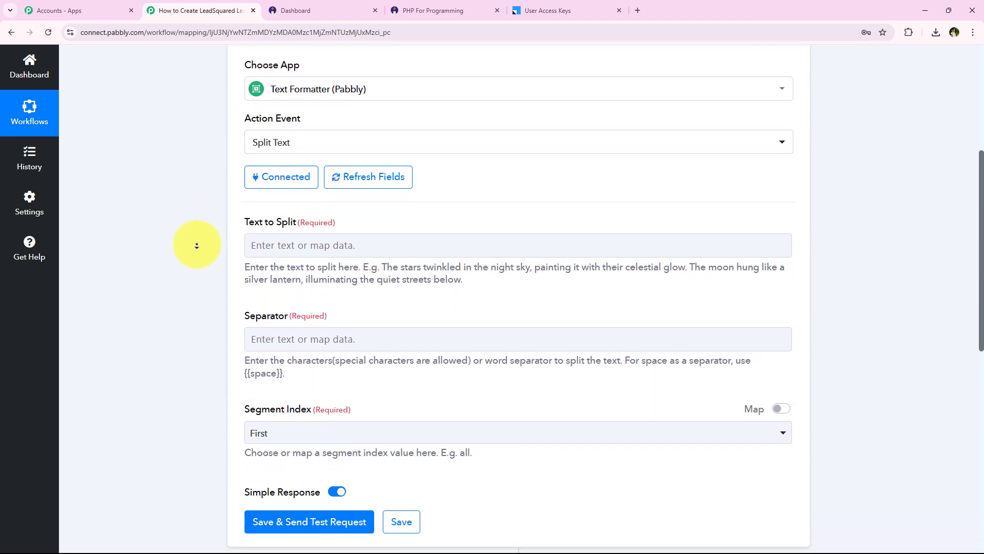
{"action": "left_click", "coordinate": [345, 198]}
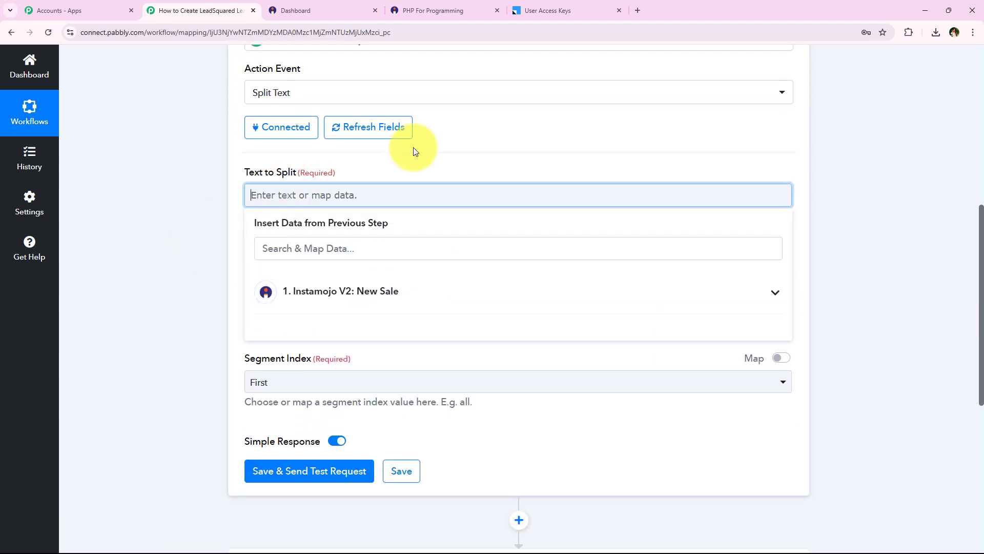
{"action": "left_click", "coordinate": [300, 244]}
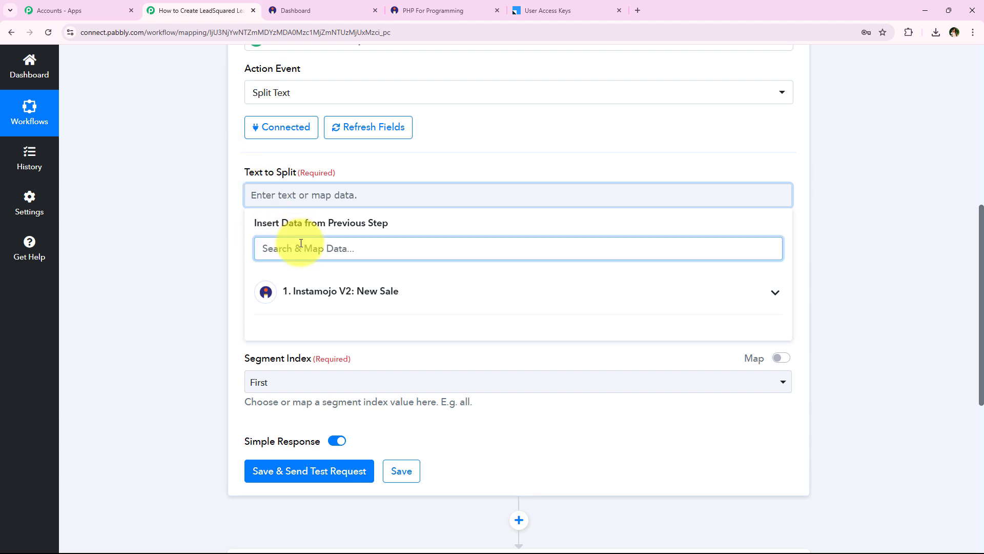
{"action": "type", "text": "buy"}
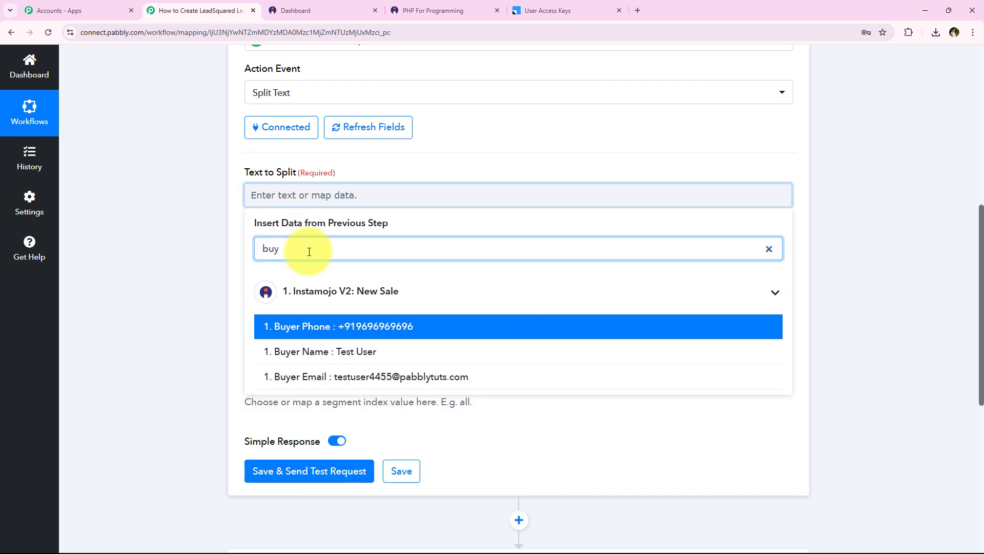
{"action": "left_click", "coordinate": [455, 359]}
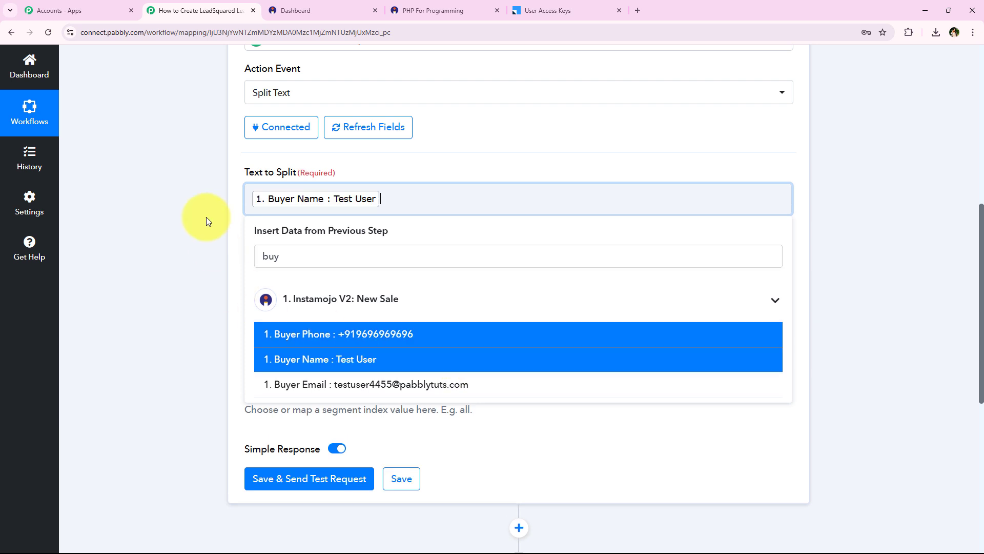
{"action": "left_click", "coordinate": [206, 216]}
{"action": "scroll", "coordinate": [202, 247], "scroll_direction": "down", "scroll_amount": 2}
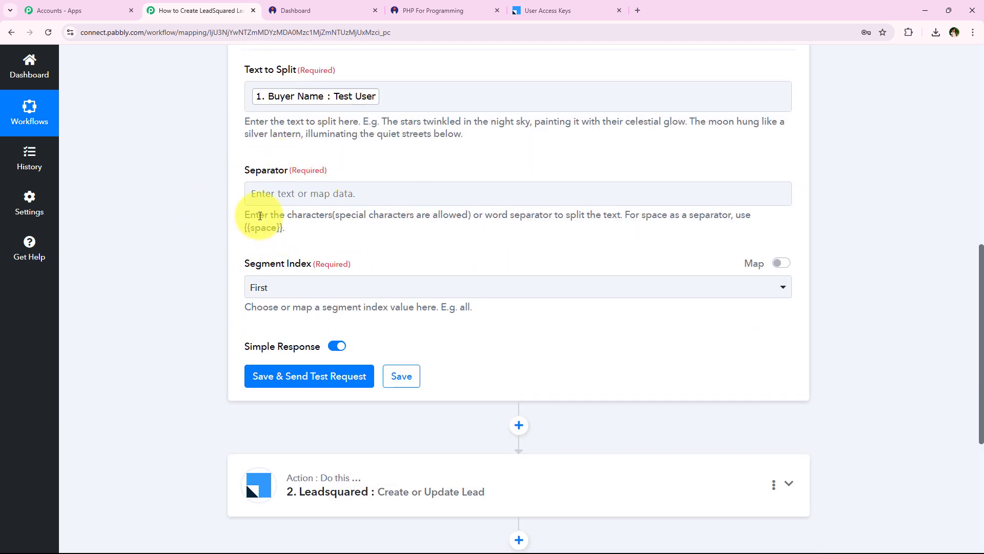
{"action": "left_click_drag", "start_coordinate": [248, 213], "coordinate": [282, 230]}
{"action": "left_click", "coordinate": [244, 234]}
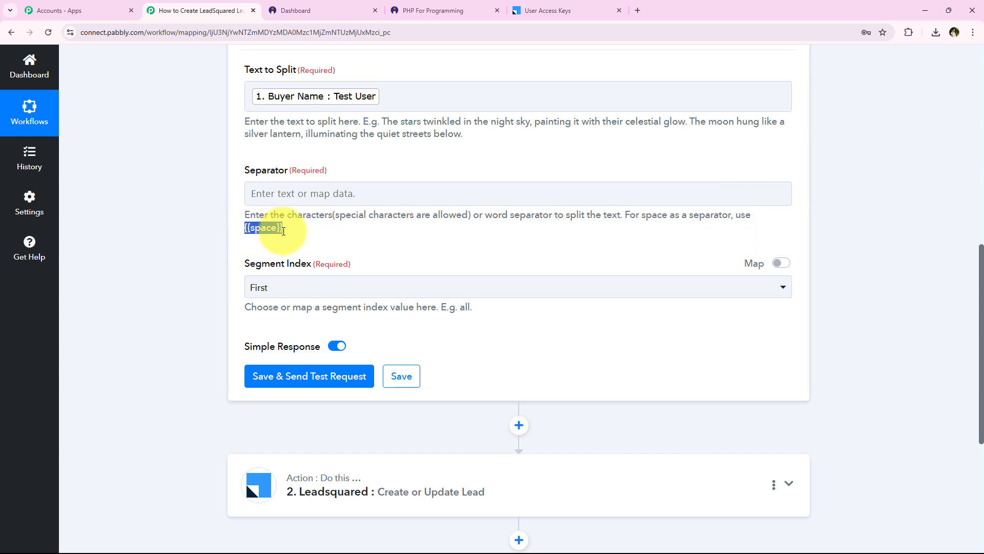
{"action": "left_click", "coordinate": [299, 195]}
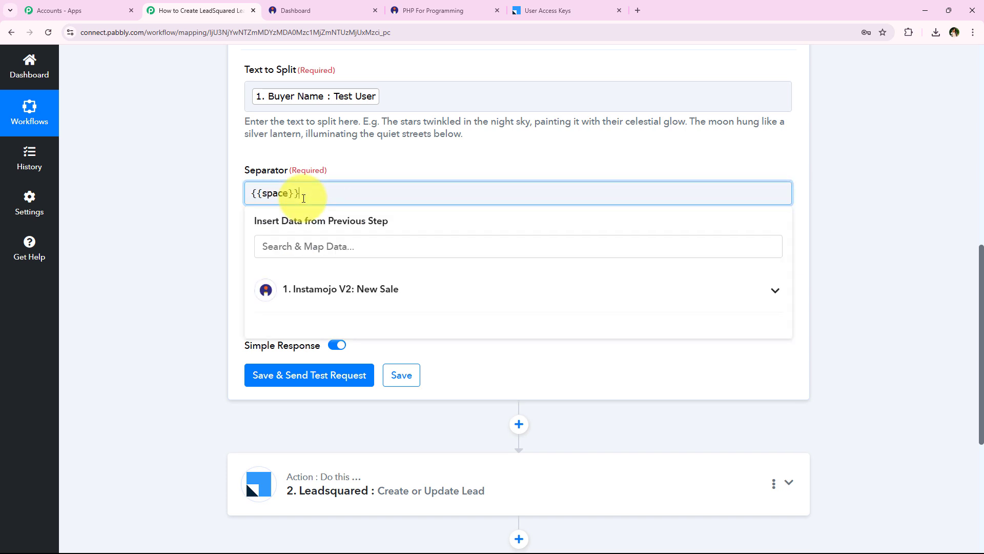
{"action": "left_click", "coordinate": [204, 173]}
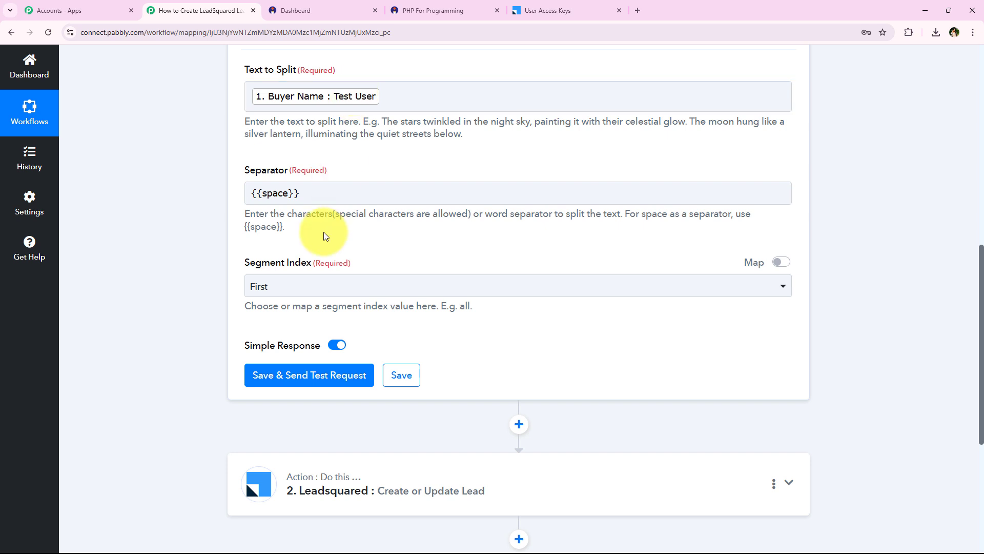
Step: Set Segment Index to All, then save and test, getting Result 0 'Test' and Result 1 'User'
{"action": "left_click_drag", "start_coordinate": [241, 260], "coordinate": [314, 263]}
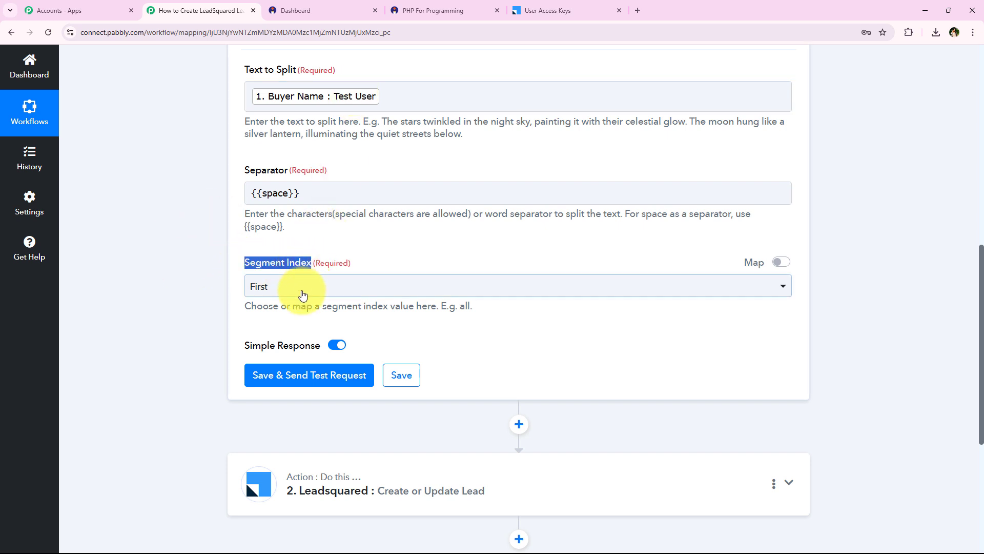
{"action": "left_click", "coordinate": [303, 288]}
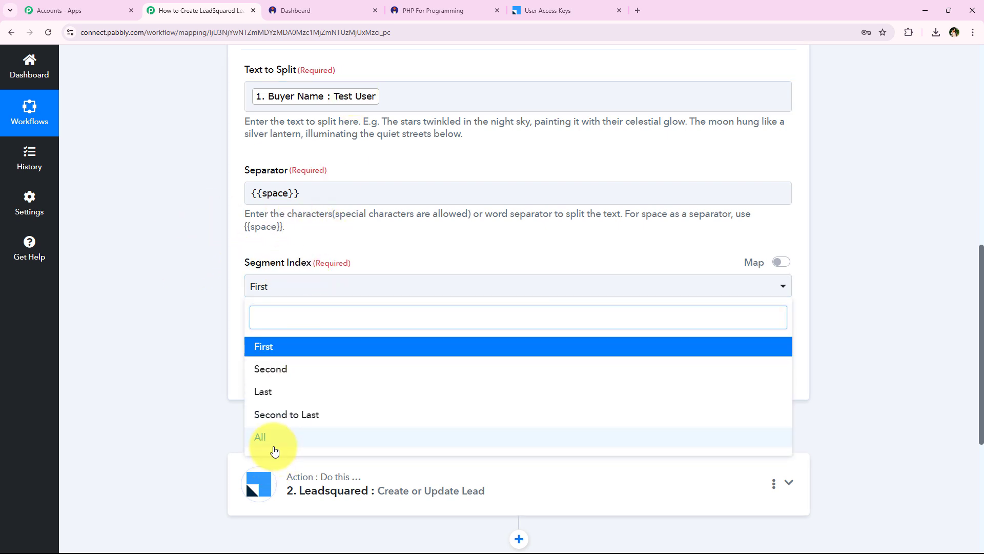
{"action": "left_click", "coordinate": [274, 440]}
{"action": "left_click", "coordinate": [287, 378]}
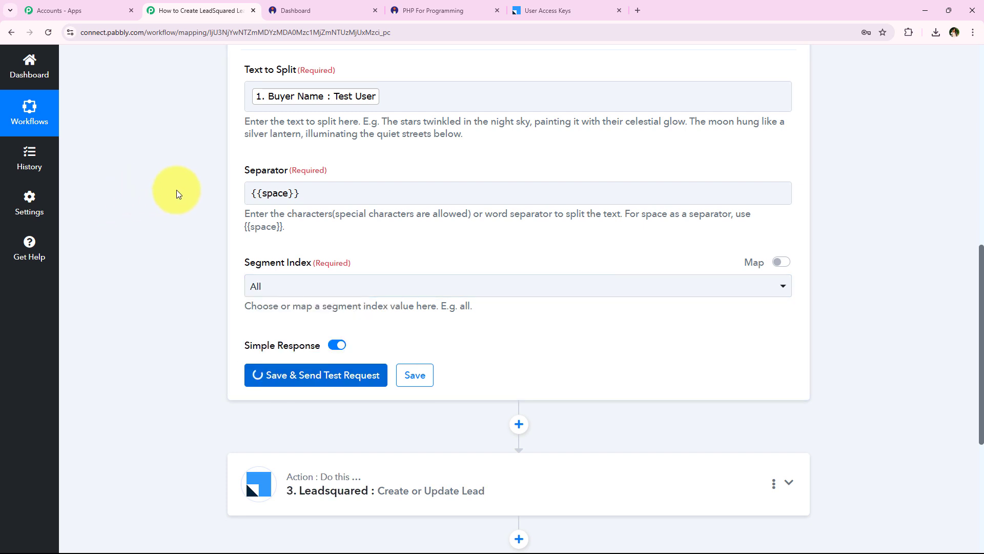
{"action": "scroll", "coordinate": [176, 194], "scroll_direction": "down", "scroll_amount": 1}
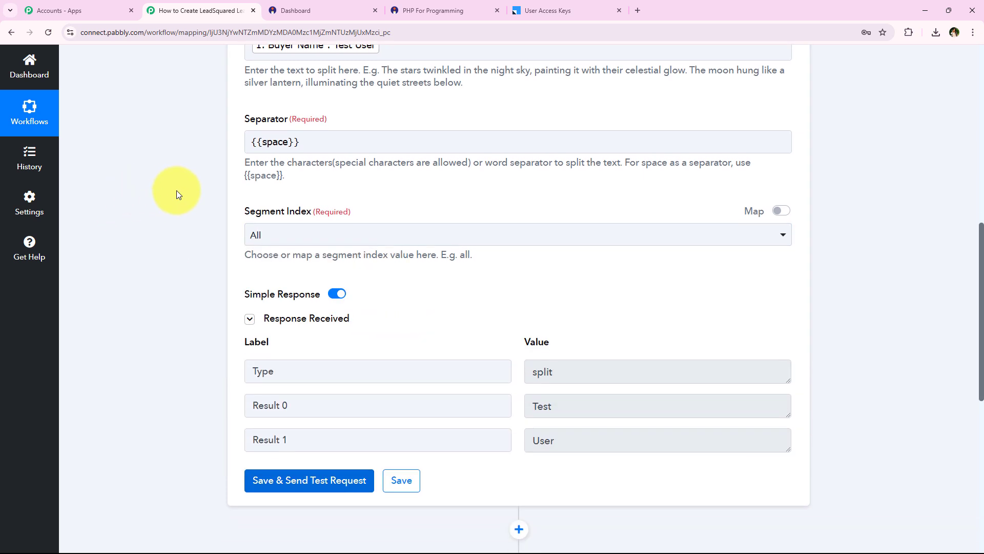
{"action": "scroll", "coordinate": [176, 194], "scroll_direction": "down", "scroll_amount": 2}
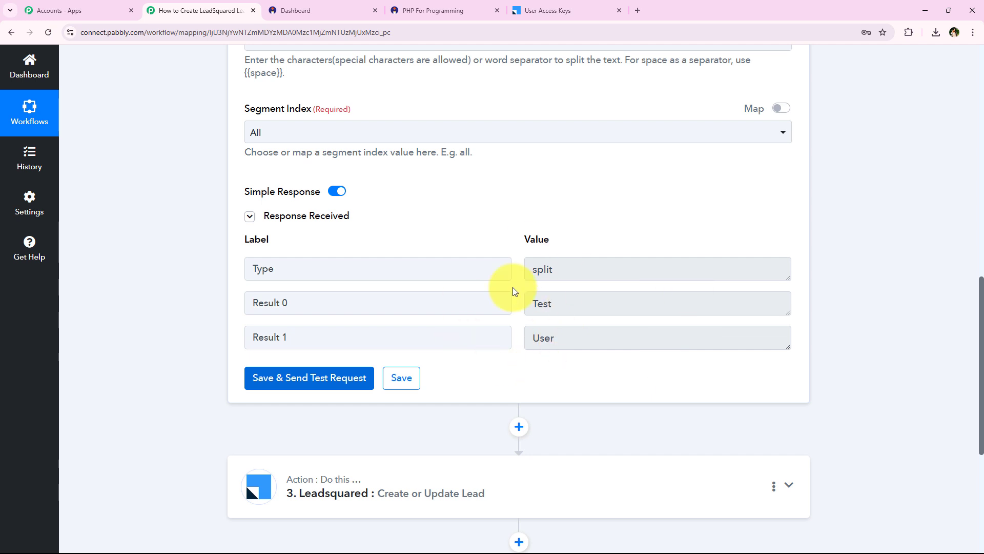
{"action": "double_click", "coordinate": [568, 305]}
{"action": "double_click", "coordinate": [652, 339]}
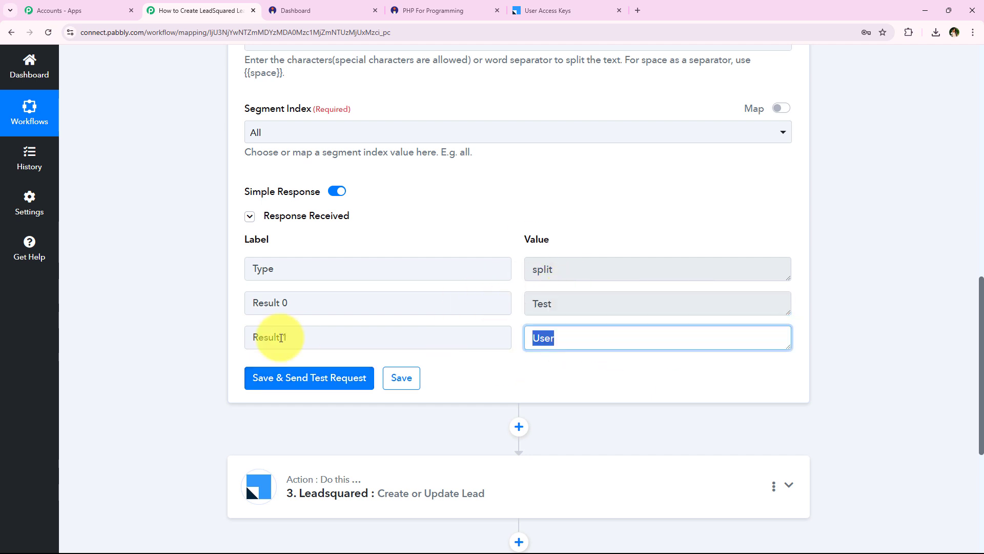
{"action": "double_click", "coordinate": [558, 304]}
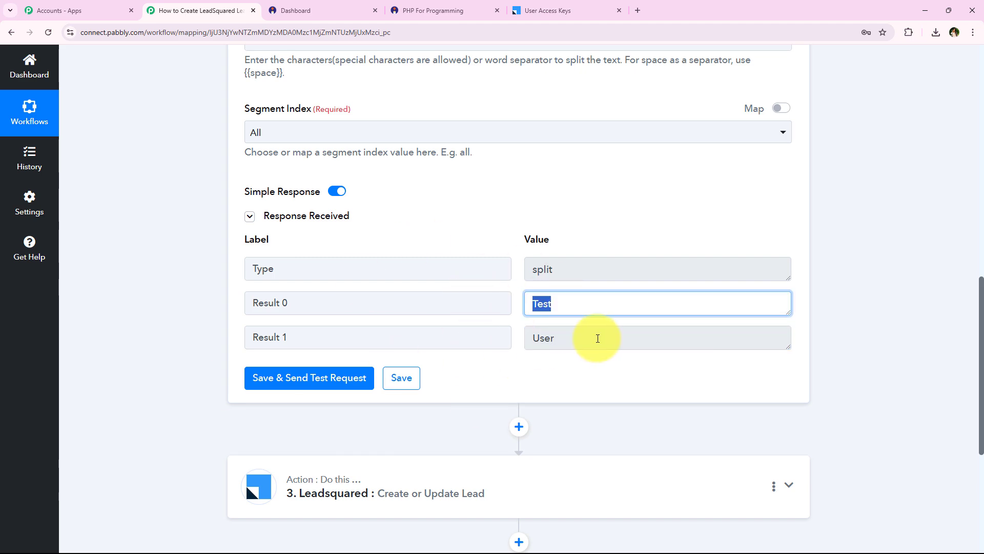
{"action": "double_click", "coordinate": [595, 338]}
Step: In the LeadSquared step, map Split Text Result 0 to First Name and Result 1 to Last Name
{"action": "left_click", "coordinate": [397, 483]}
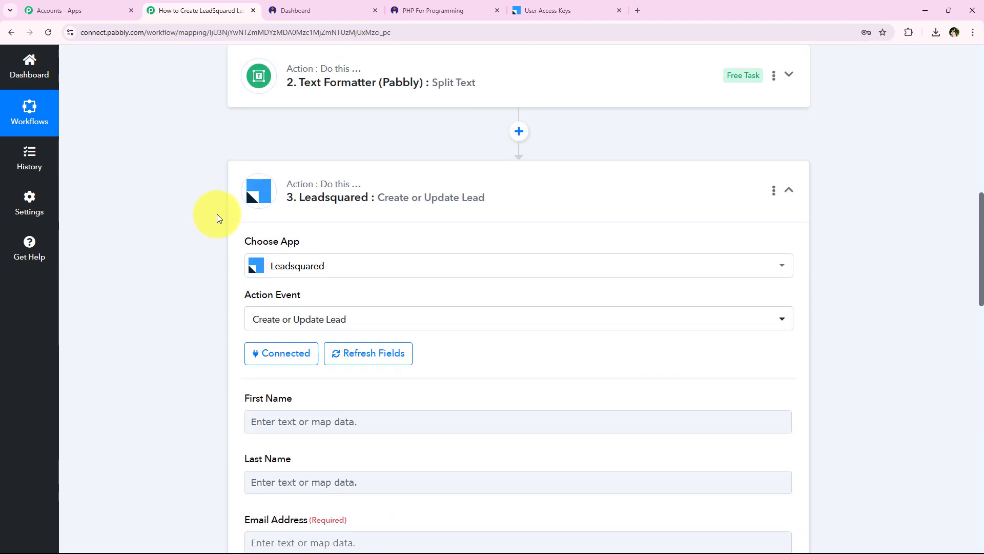
{"action": "middle_click", "coordinate": [217, 214]}
{"action": "left_click", "coordinate": [358, 206]}
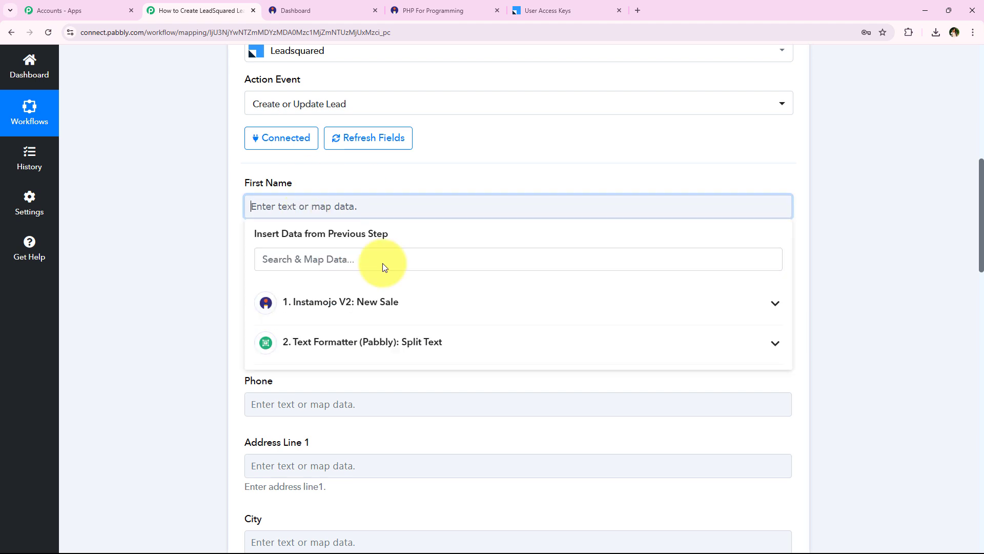
{"action": "left_click", "coordinate": [364, 343]}
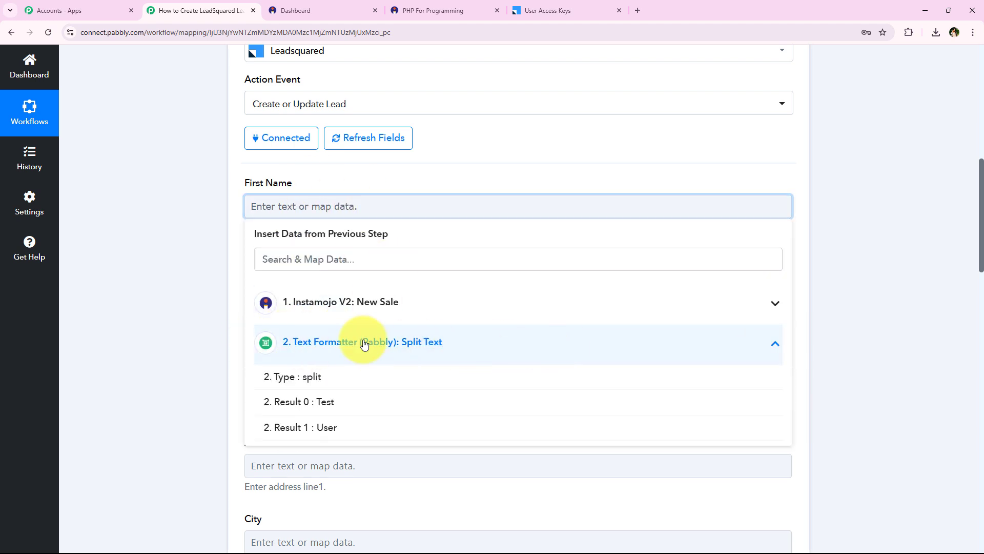
{"action": "left_click", "coordinate": [443, 400]}
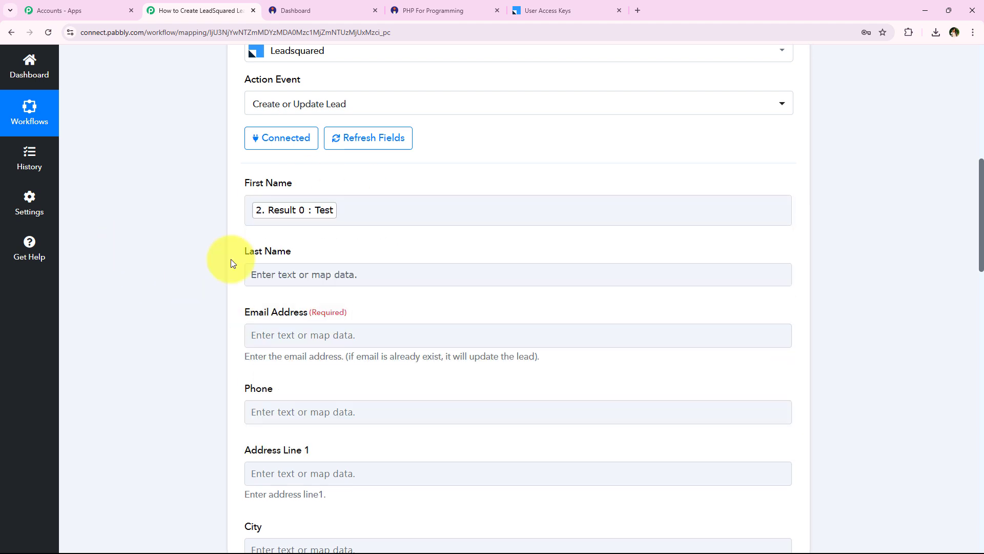
{"action": "left_click", "coordinate": [330, 283]}
{"action": "left_click", "coordinate": [378, 411]}
{"action": "left_click", "coordinate": [329, 495]}
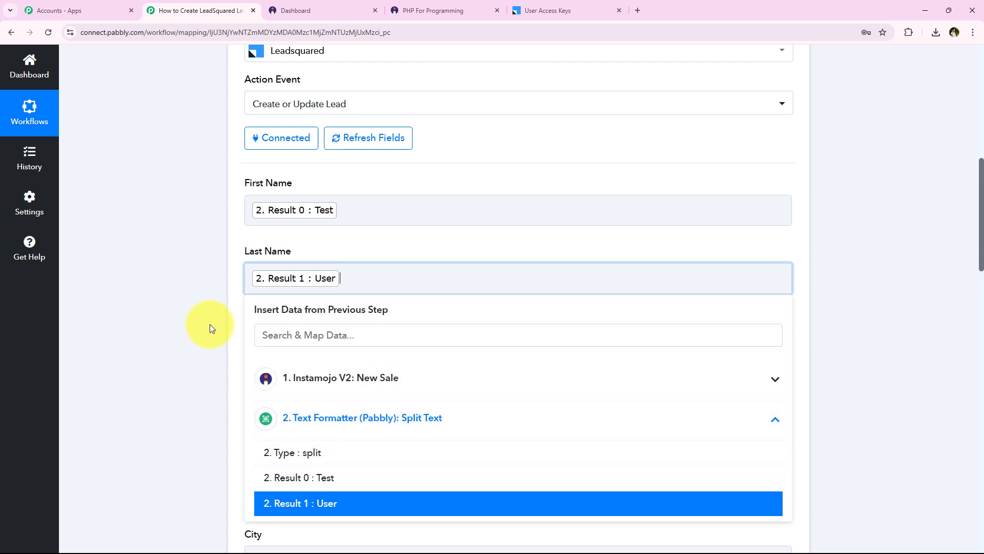
Step: Map the Instamojo Buyer Email into the Email Address field
{"action": "scroll", "coordinate": [216, 249], "scroll_direction": "down", "scroll_amount": 3}
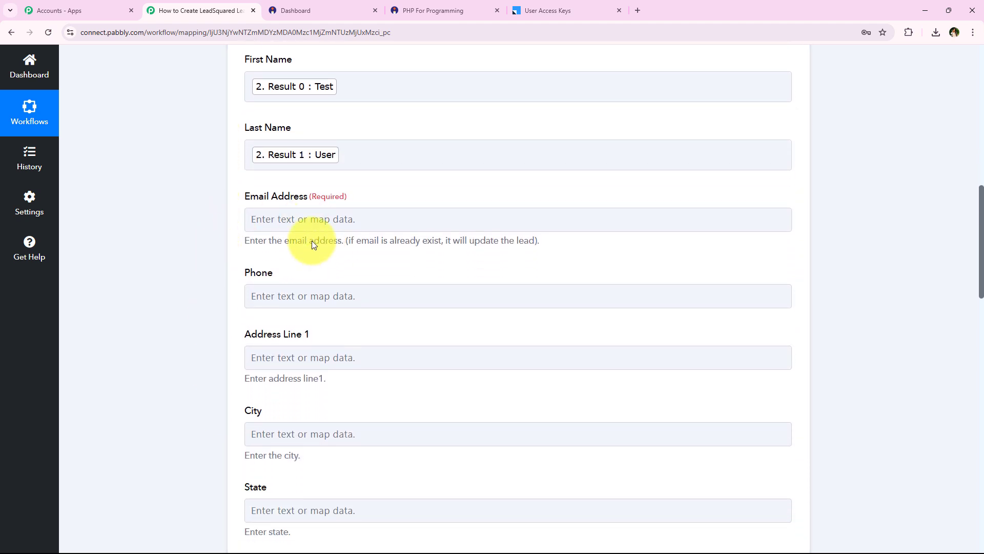
{"action": "left_click", "coordinate": [328, 220]}
{"action": "left_click", "coordinate": [289, 275]}
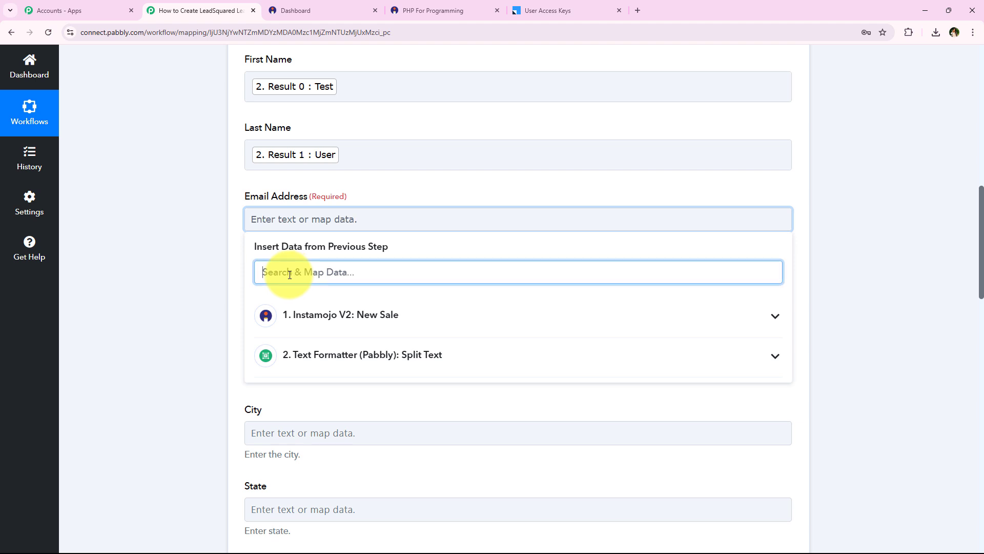
{"action": "type", "text": "@"}
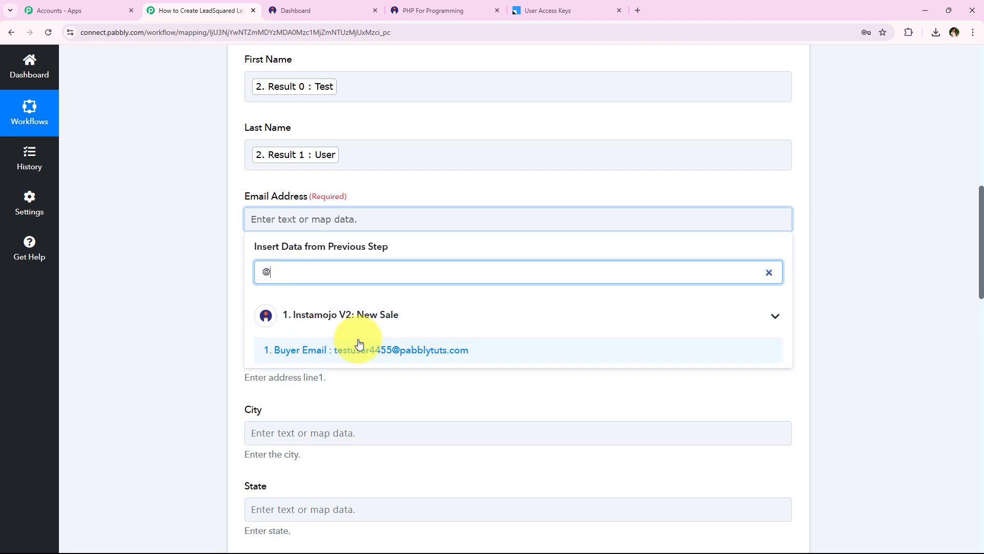
{"action": "left_click", "coordinate": [343, 348]}
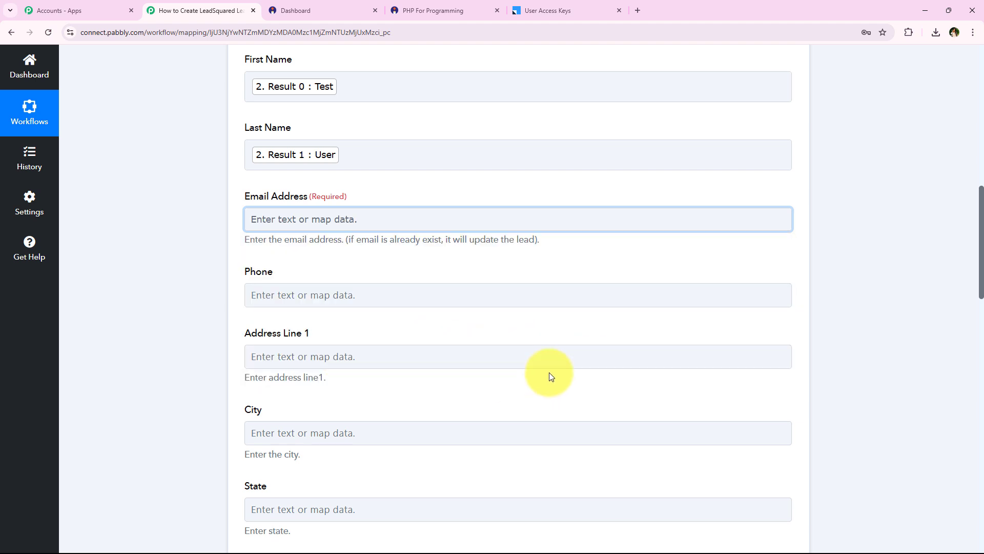
{"action": "left_click", "coordinate": [401, 226]}
{"action": "left_click", "coordinate": [377, 314]}
{"action": "left_click", "coordinate": [373, 263]}
{"action": "type", "text": "@"}
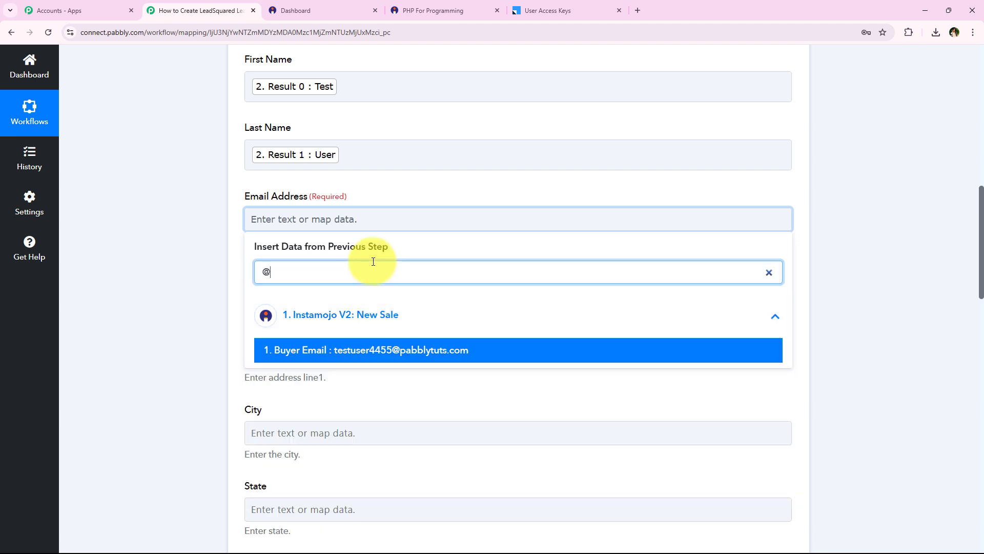
{"action": "left_click", "coordinate": [378, 351]}
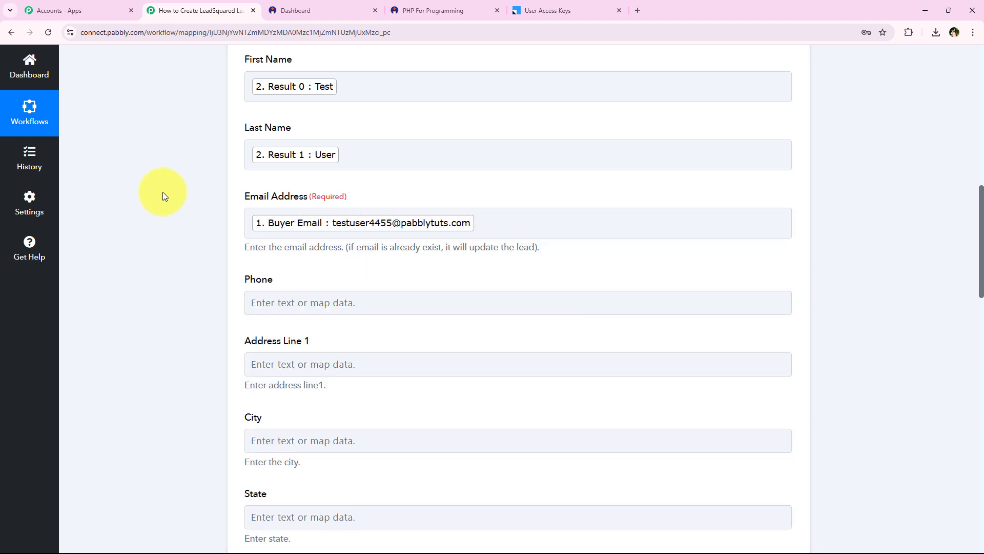
Step: Map the Instamojo Buyer Phone into the Phone field
{"action": "scroll", "coordinate": [282, 266], "scroll_direction": "up", "scroll_amount": 1}
{"action": "left_click", "coordinate": [281, 346]}
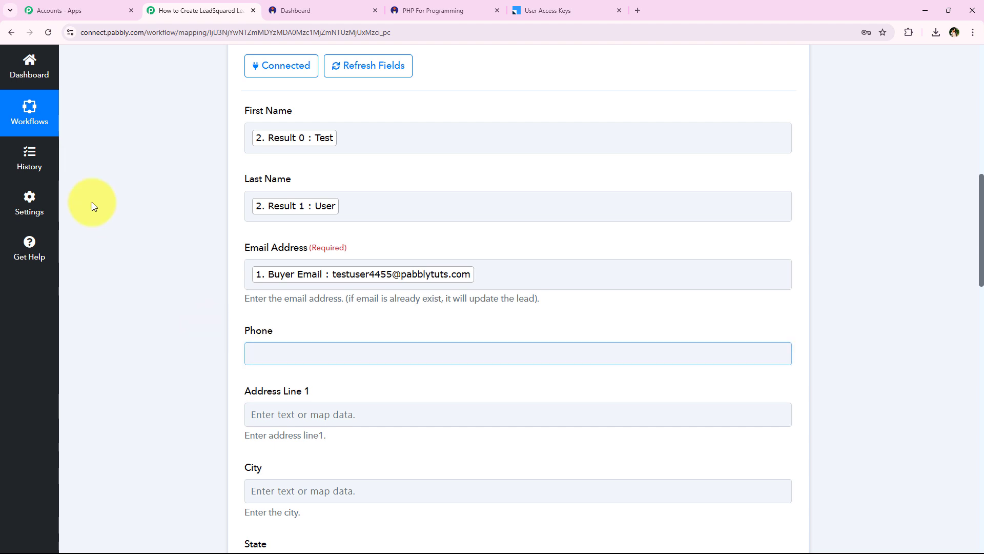
{"action": "scroll", "coordinate": [131, 236], "scroll_direction": "down", "scroll_amount": 3}
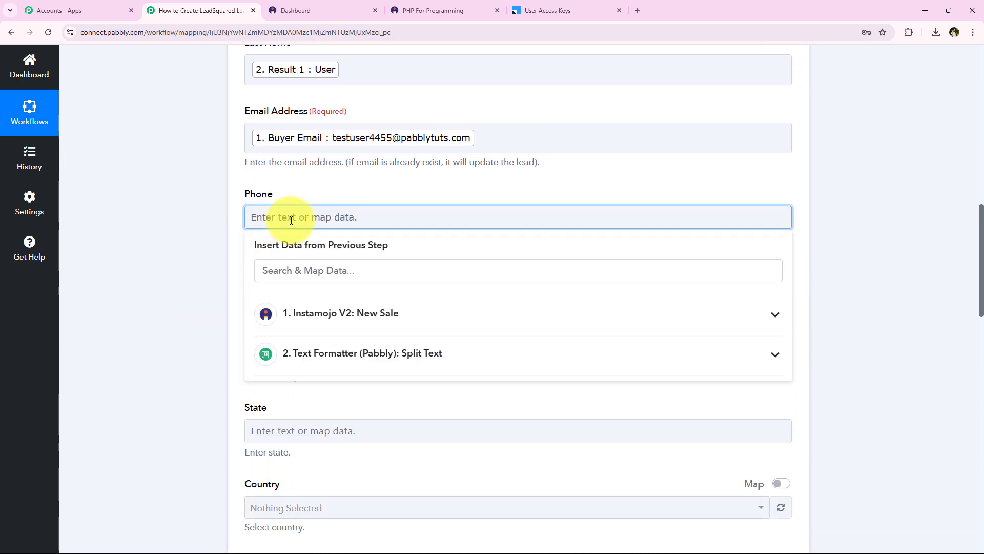
{"action": "left_click", "coordinate": [291, 268]}
{"action": "type", "text": "p"}
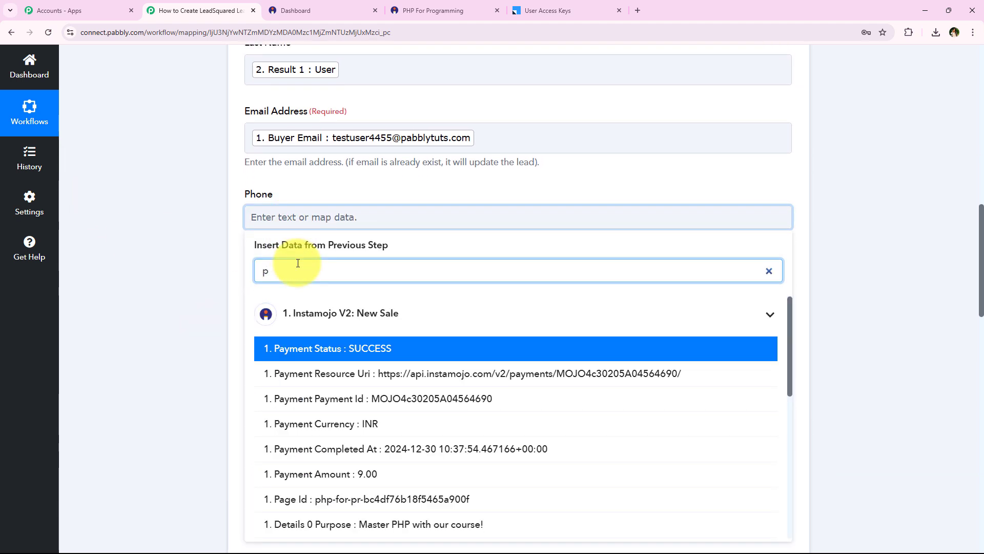
{"action": "type", "text": "h"}
{"action": "left_click", "coordinate": [359, 405]}
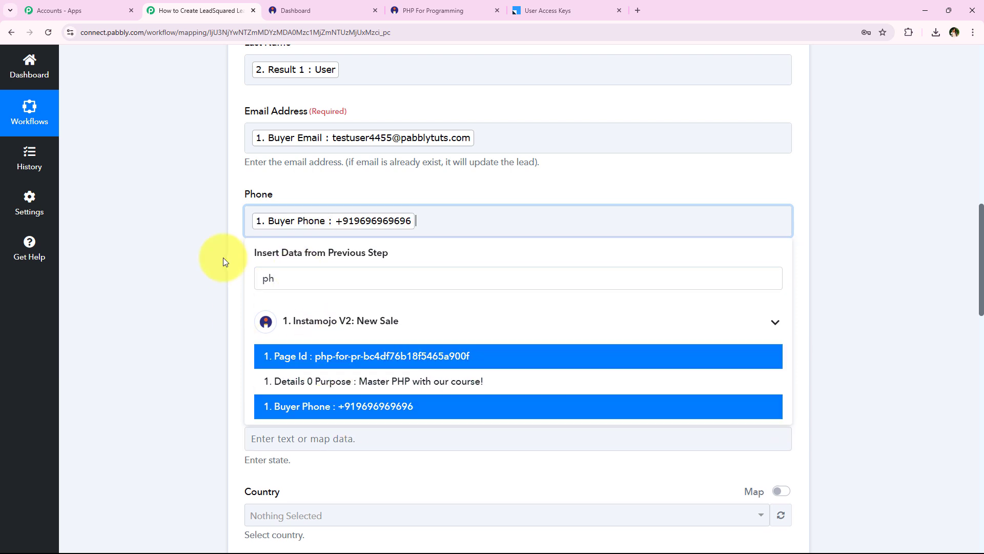
{"action": "left_click", "coordinate": [223, 262]}
{"action": "scroll", "coordinate": [226, 205], "scroll_direction": "down", "scroll_amount": 2}
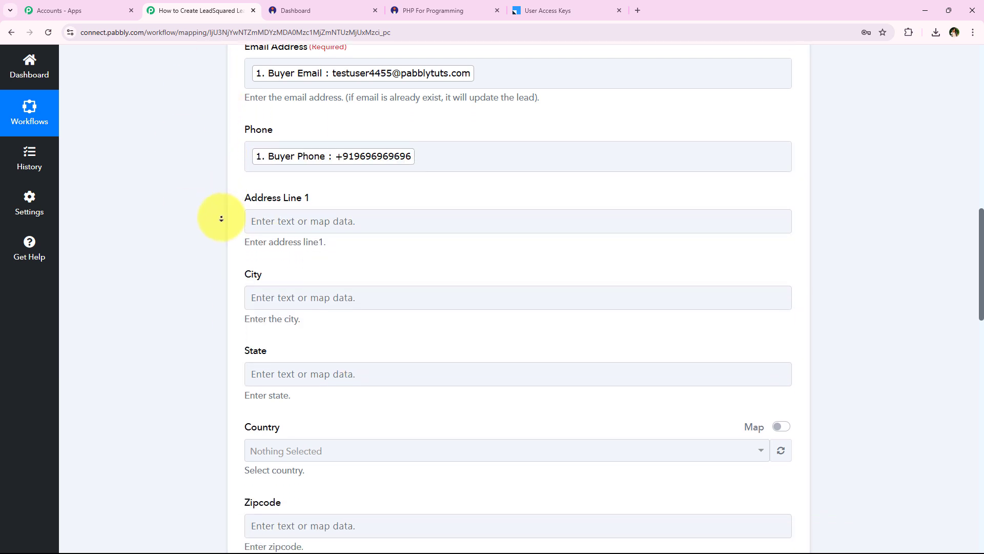
{"action": "scroll", "coordinate": [222, 218], "scroll_direction": "down", "scroll_amount": 2}
{"action": "scroll", "coordinate": [221, 219], "scroll_direction": "down", "scroll_amount": 4}
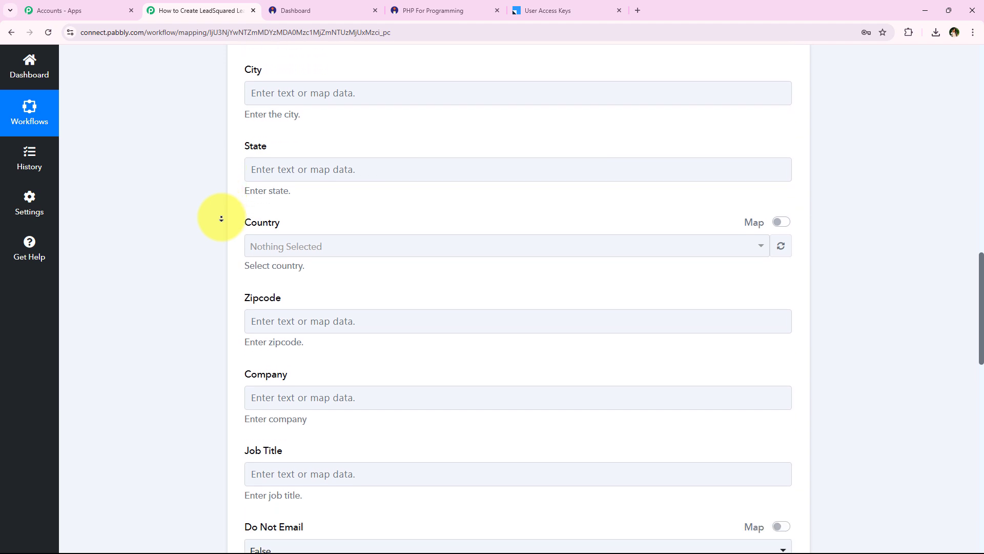
Step: Test the Create or Update Lead step, confirm Status Success with a message ID, then collapse the card
{"action": "scroll", "coordinate": [215, 243], "scroll_direction": "down", "scroll_amount": 10}
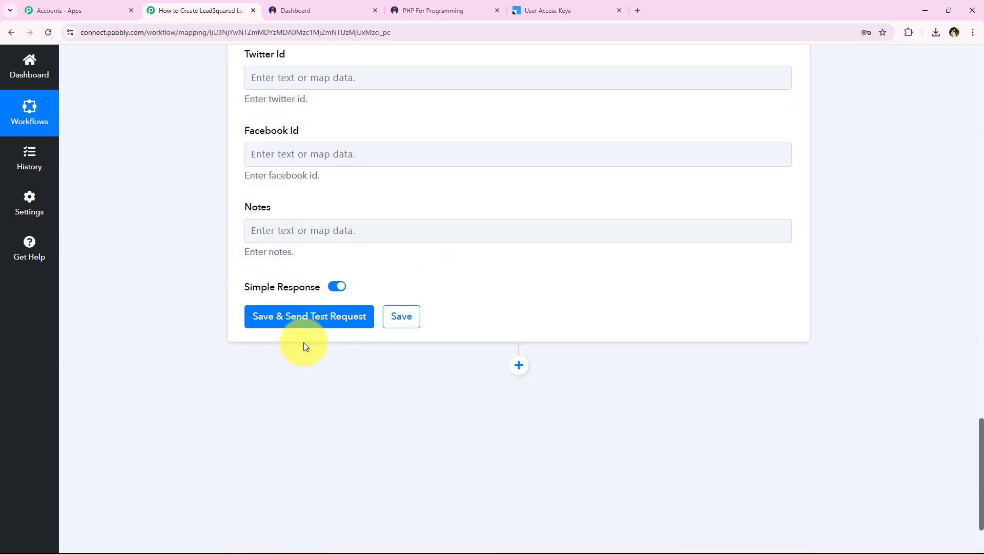
{"action": "scroll", "coordinate": [169, 267], "scroll_direction": "down", "scroll_amount": 2}
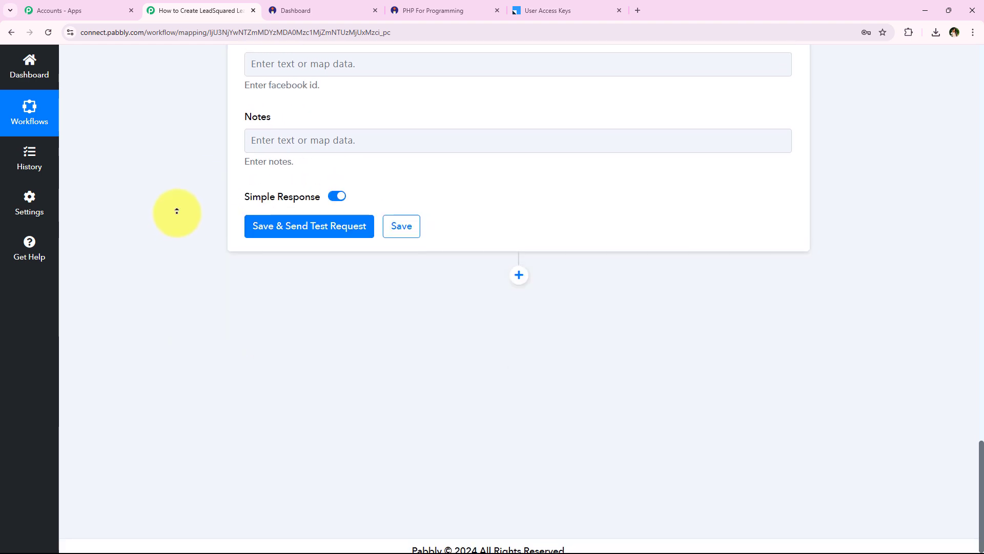
{"action": "scroll", "coordinate": [179, 194], "scroll_direction": "up", "scroll_amount": 10}
{"action": "scroll", "coordinate": [157, 207], "scroll_direction": "down", "scroll_amount": 10}
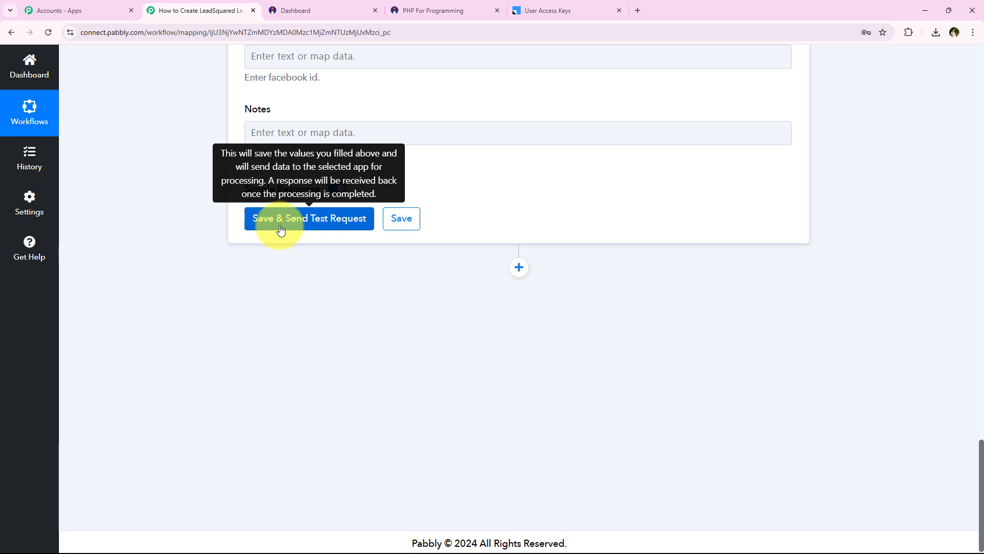
{"action": "left_click", "coordinate": [289, 222]}
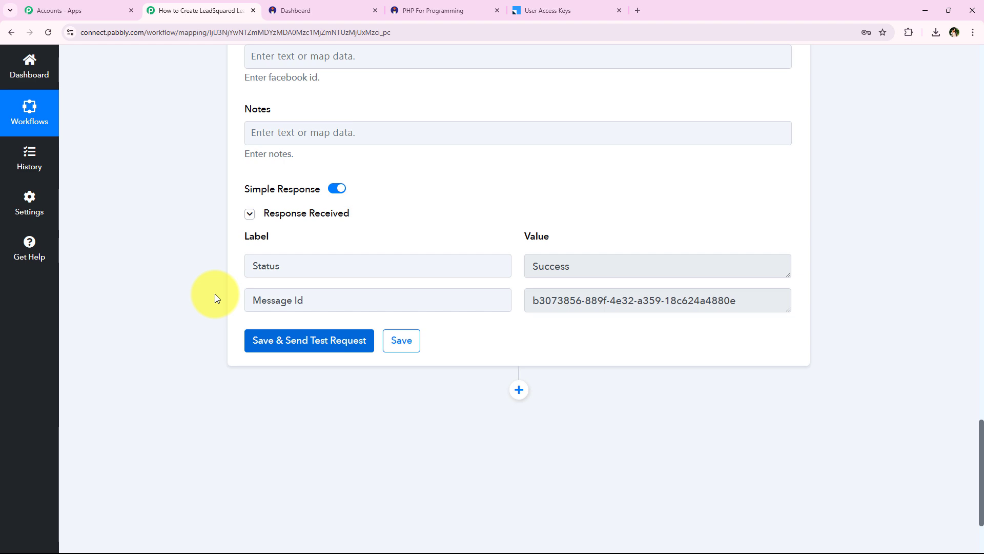
{"action": "middle_click", "coordinate": [215, 294]}
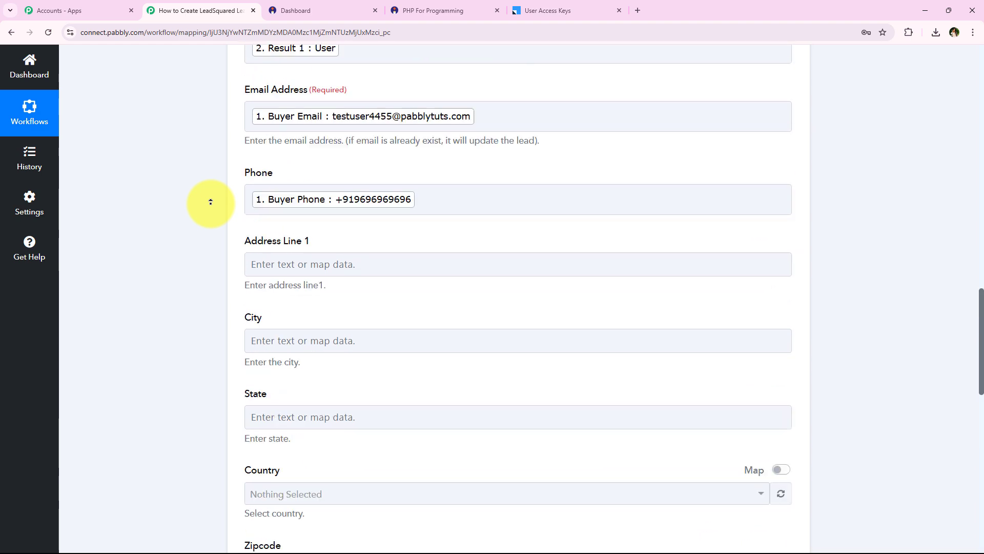
{"action": "middle_click", "coordinate": [211, 203]}
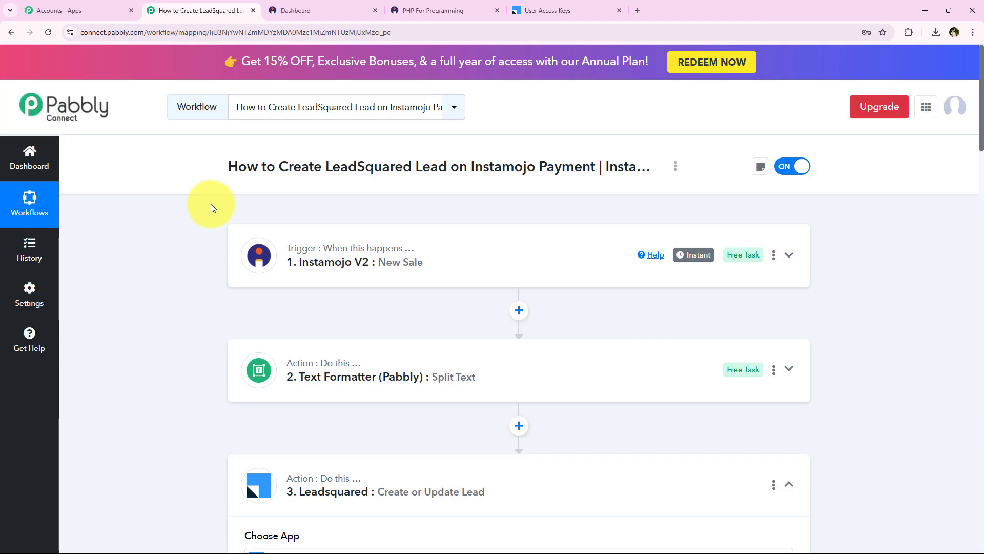
{"action": "left_click", "coordinate": [407, 479]}
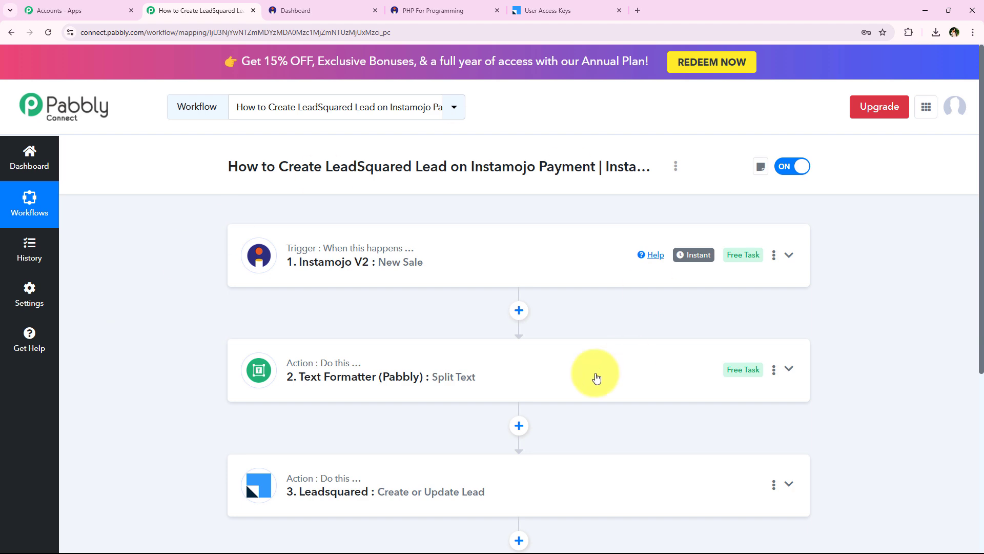
Step: Check LeadSquared's Smart Views for the new Test User lead, then go back to the Pabbly workflow
{"action": "left_click", "coordinate": [578, 6]}
{"action": "left_click", "coordinate": [636, 276]}
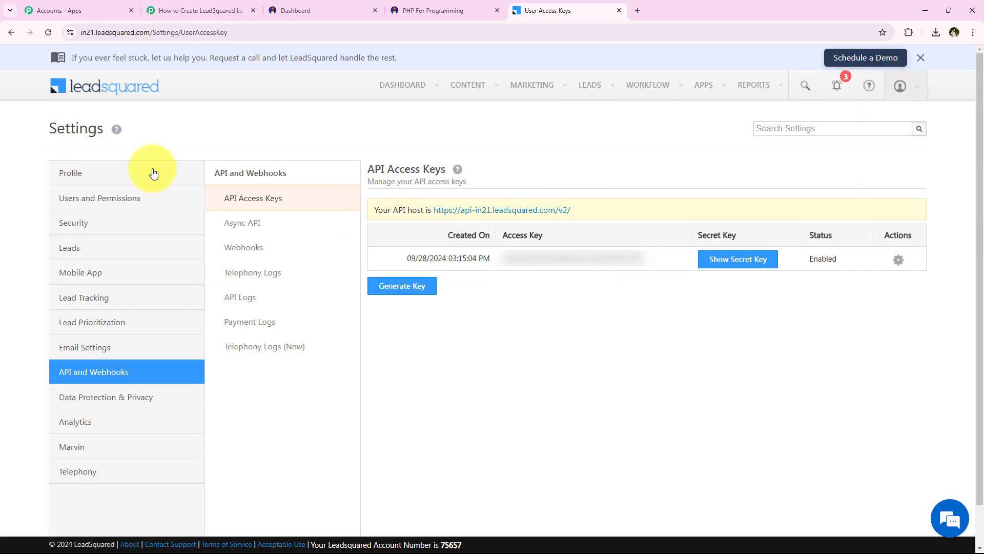
{"action": "mouse_move", "coordinate": [571, 92]}
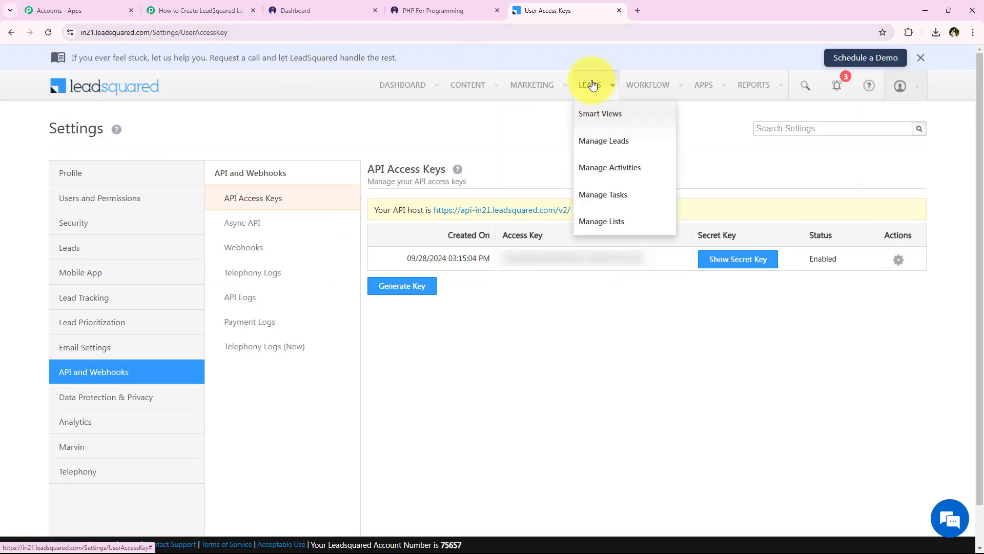
{"action": "left_click", "coordinate": [587, 133]}
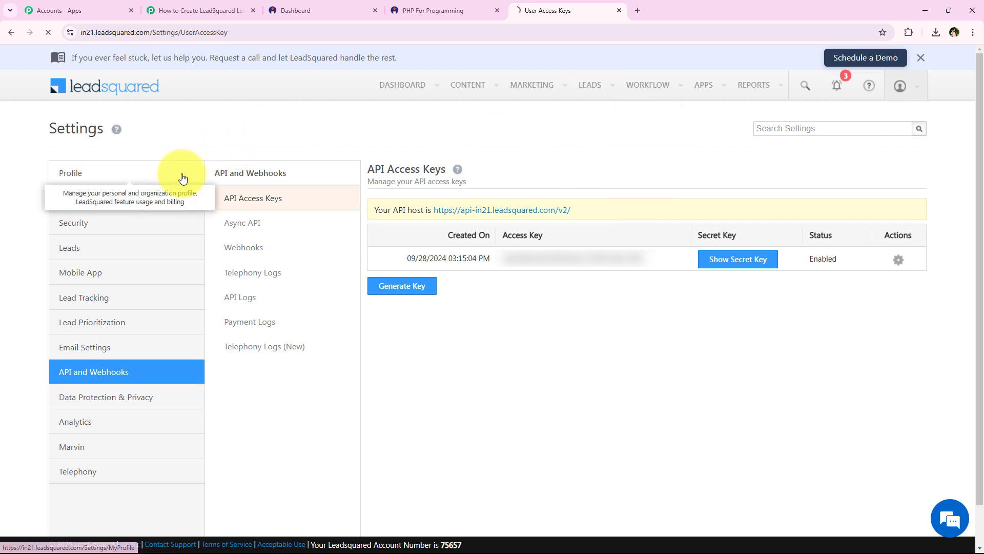
{"action": "mouse_move", "coordinate": [584, 100]}
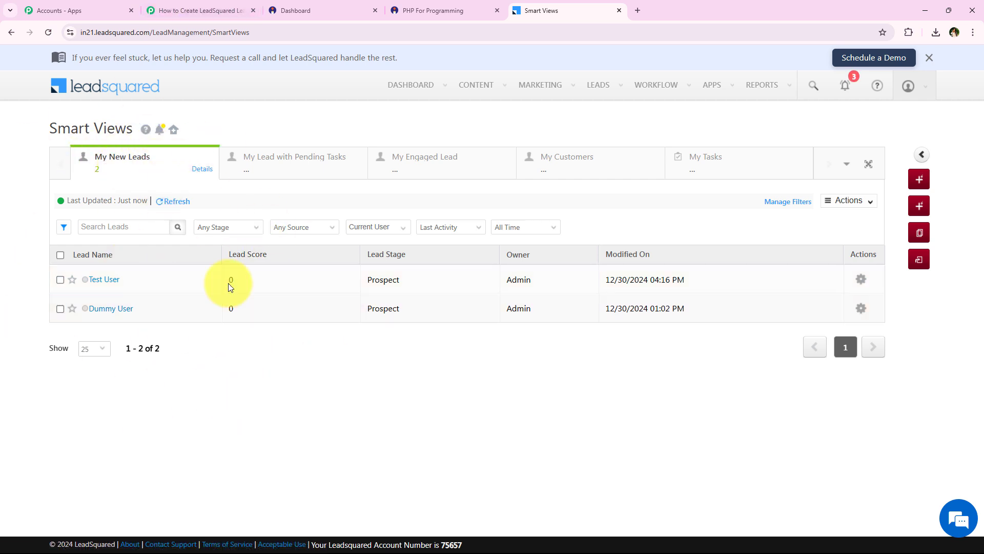
{"action": "left_click", "coordinate": [172, 11]}
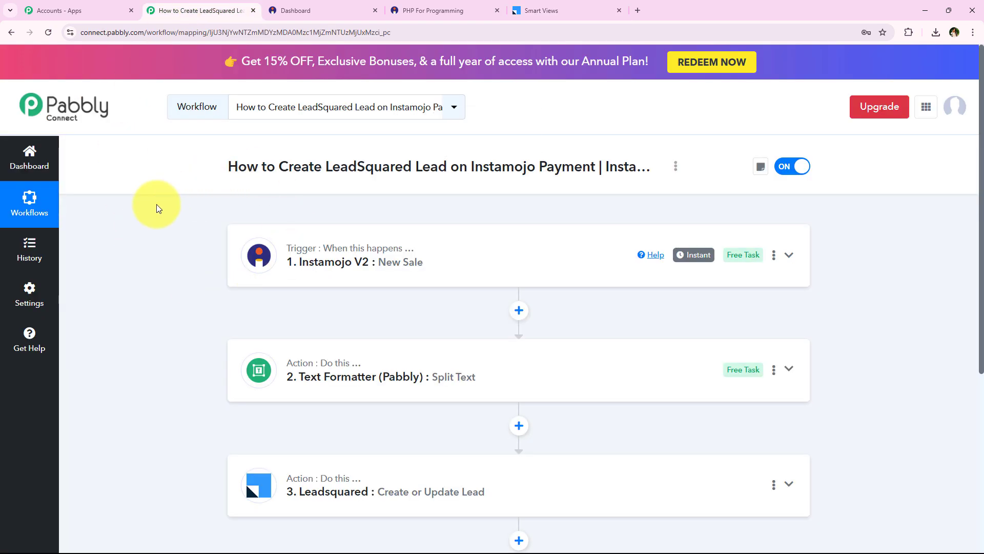